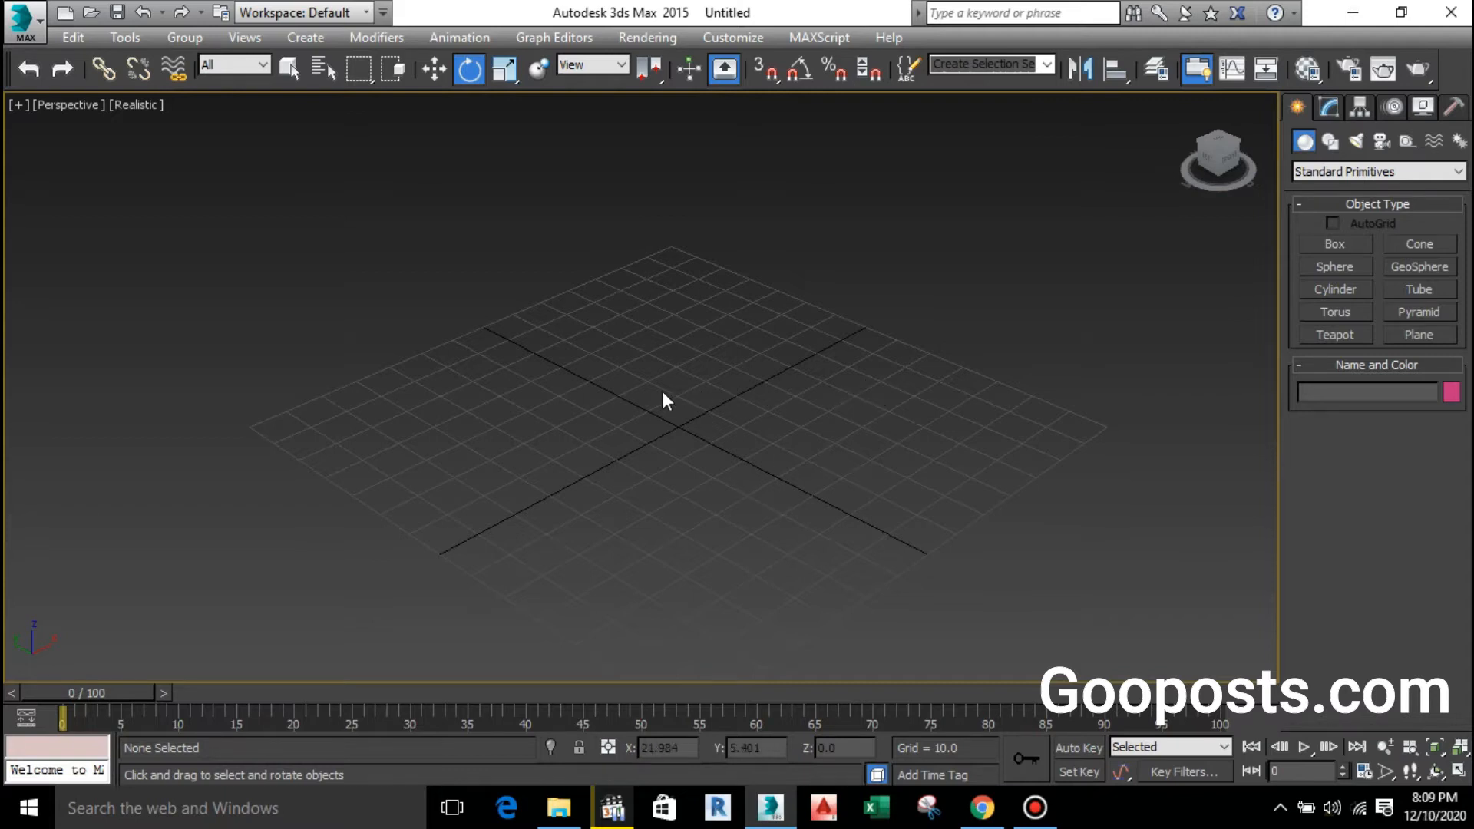
left_click_drag(619, 399, 755, 477)
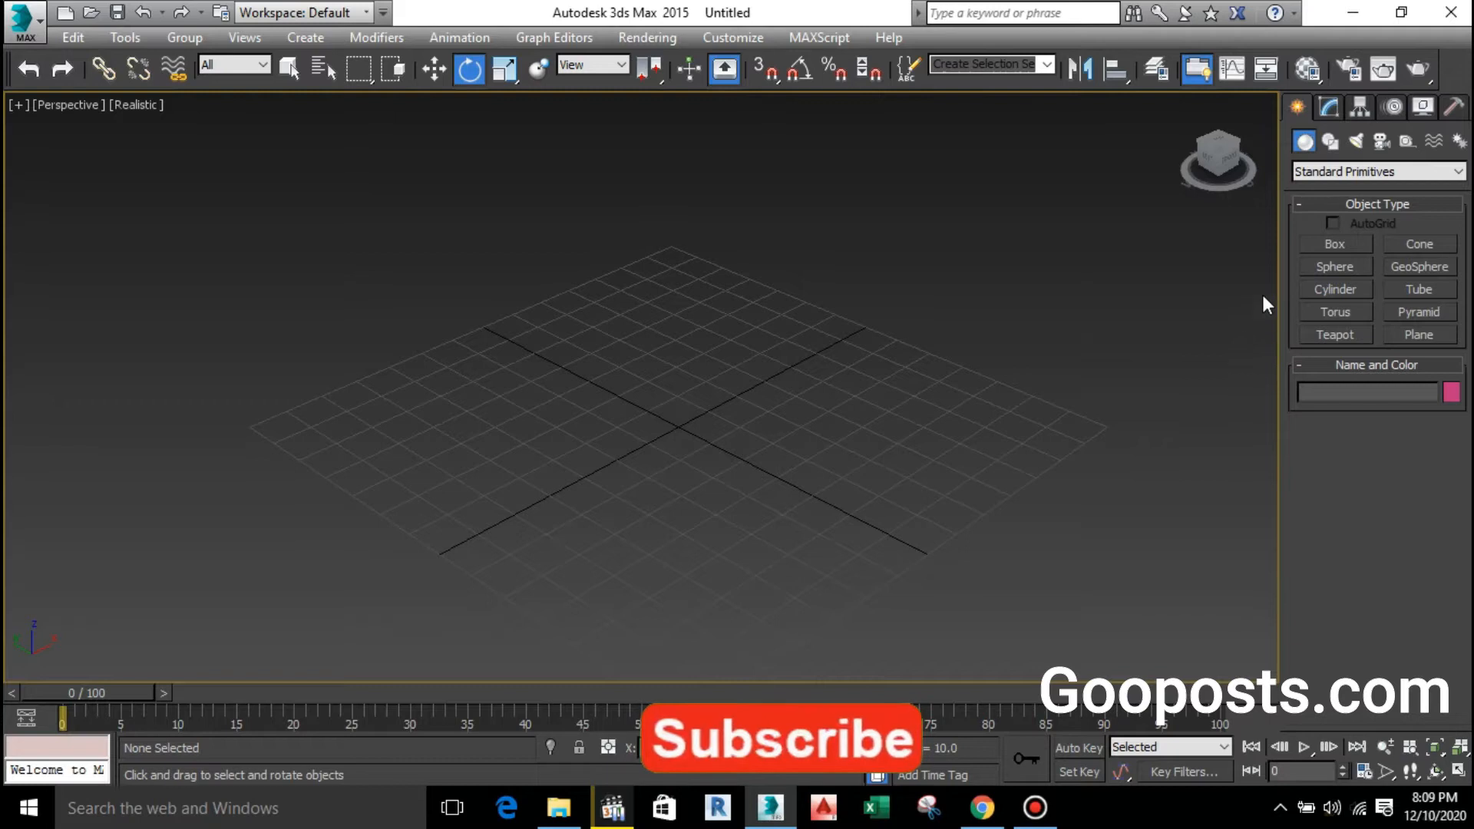
left_click(1328, 107)
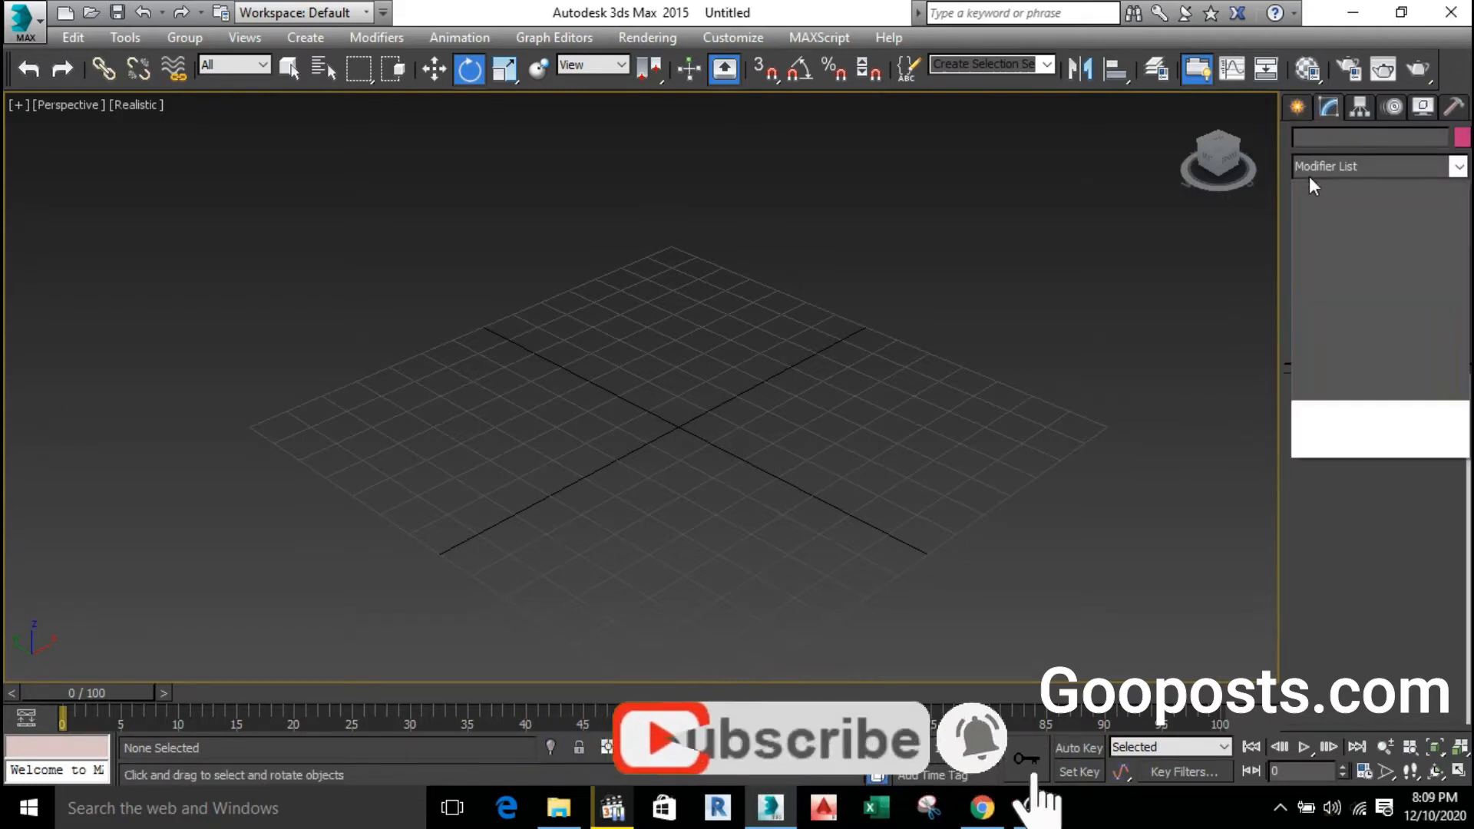
left_click(1297, 107)
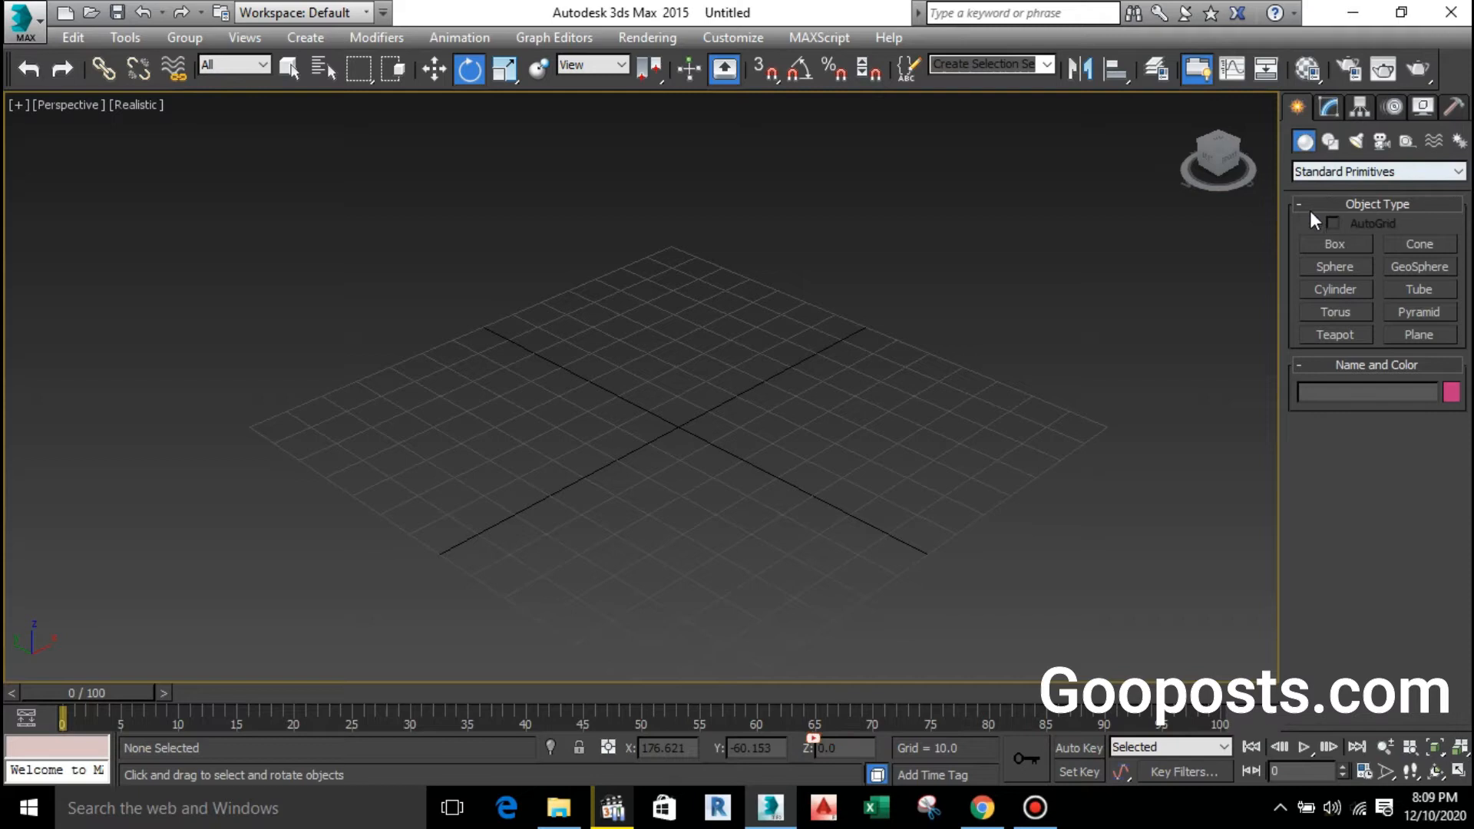
- Draw a box about 74 long, 77 wide and 28 high on the grid and show its parameters
left_click(1320, 244)
left_click_drag(461, 434, 918, 428)
left_click(745, 312)
middle_click_drag(700, 361, 544, 395)
key("e")
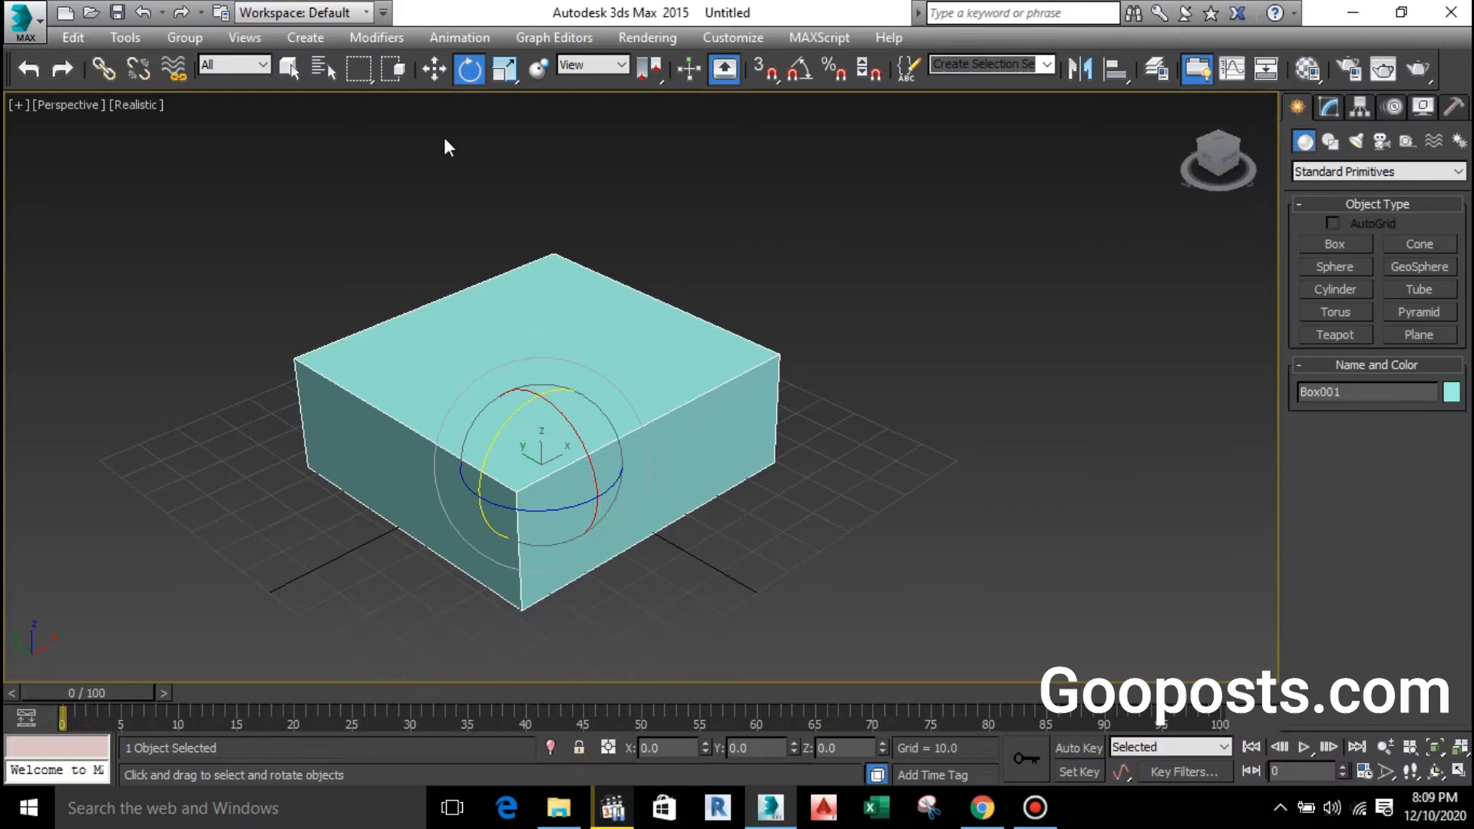
left_click(432, 70)
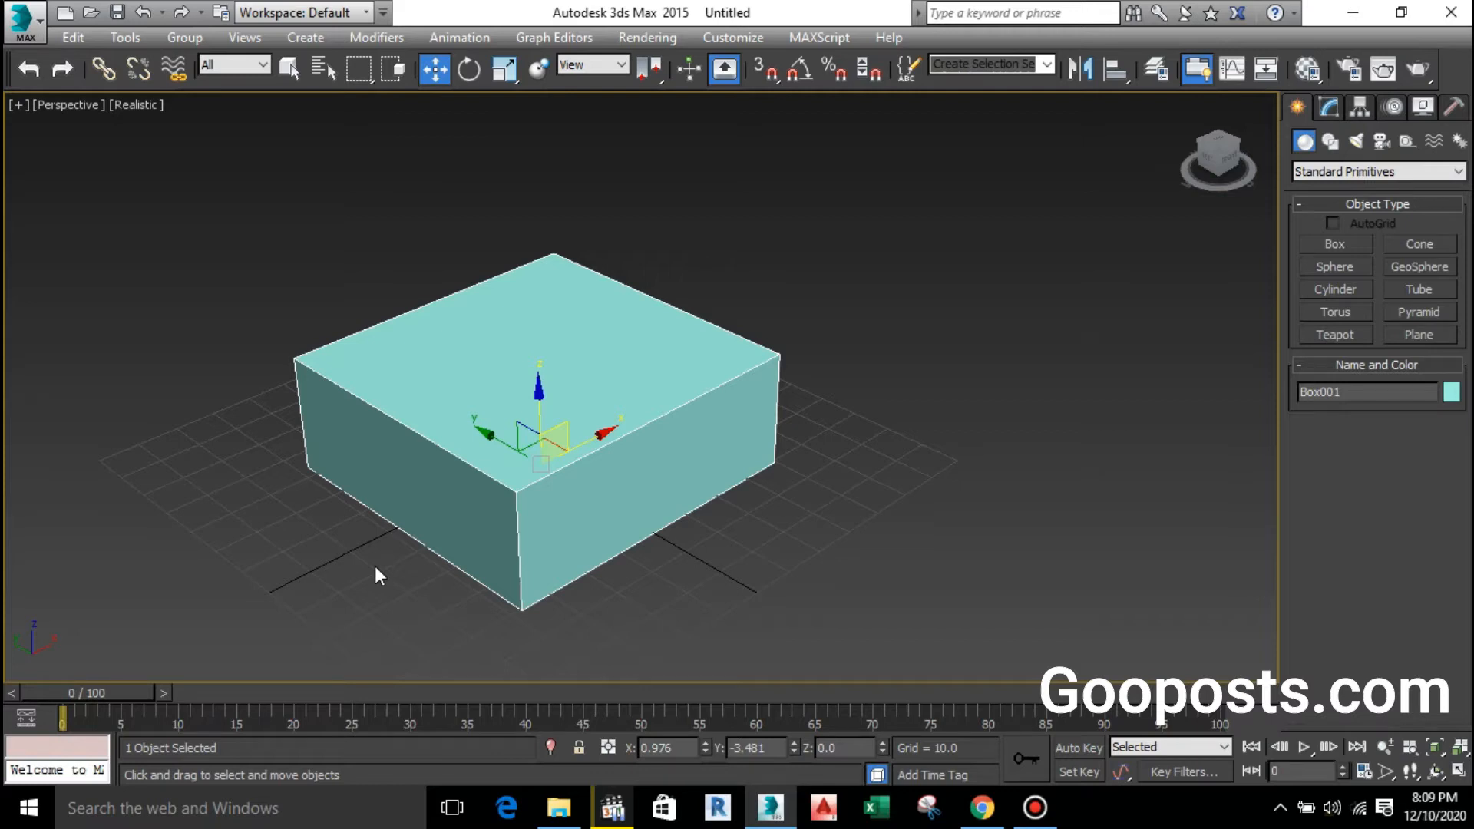
left_click(1336, 104)
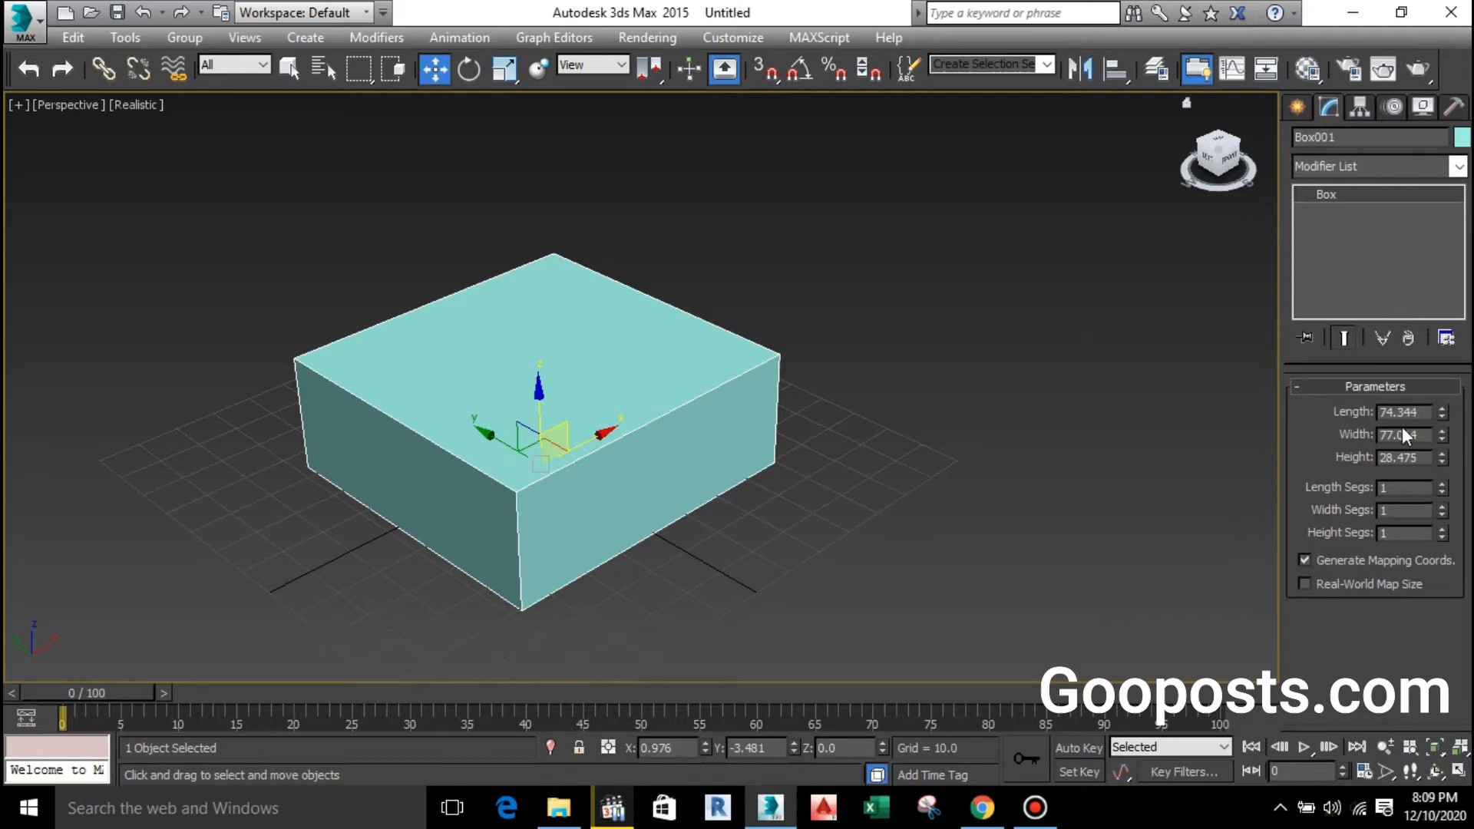
- Adjust the box's length to about 72 and its width to about 80
middle_click_drag(491, 523, 531, 489)
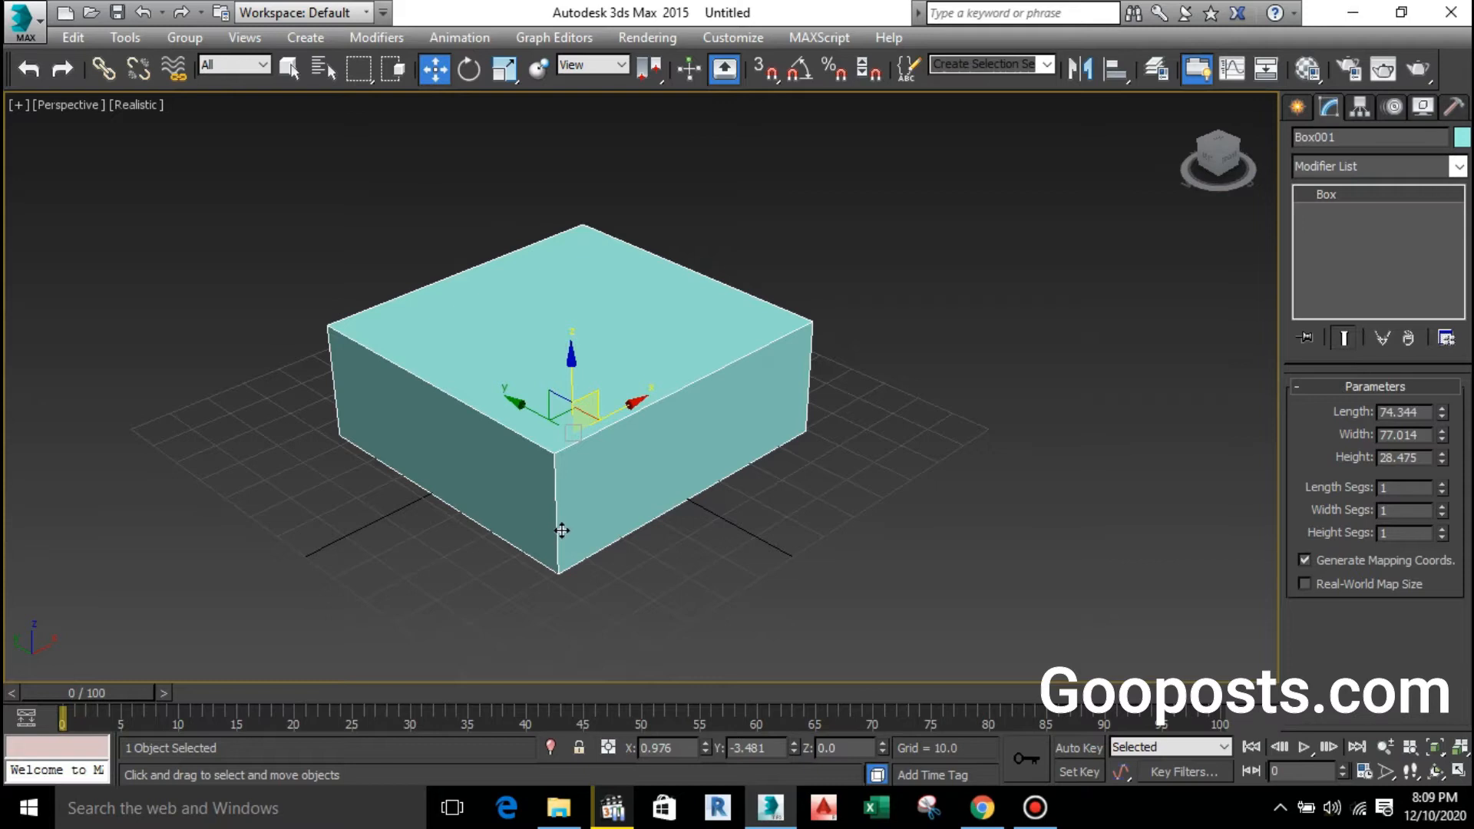
left_click_drag(1445, 417, 1350, 330)
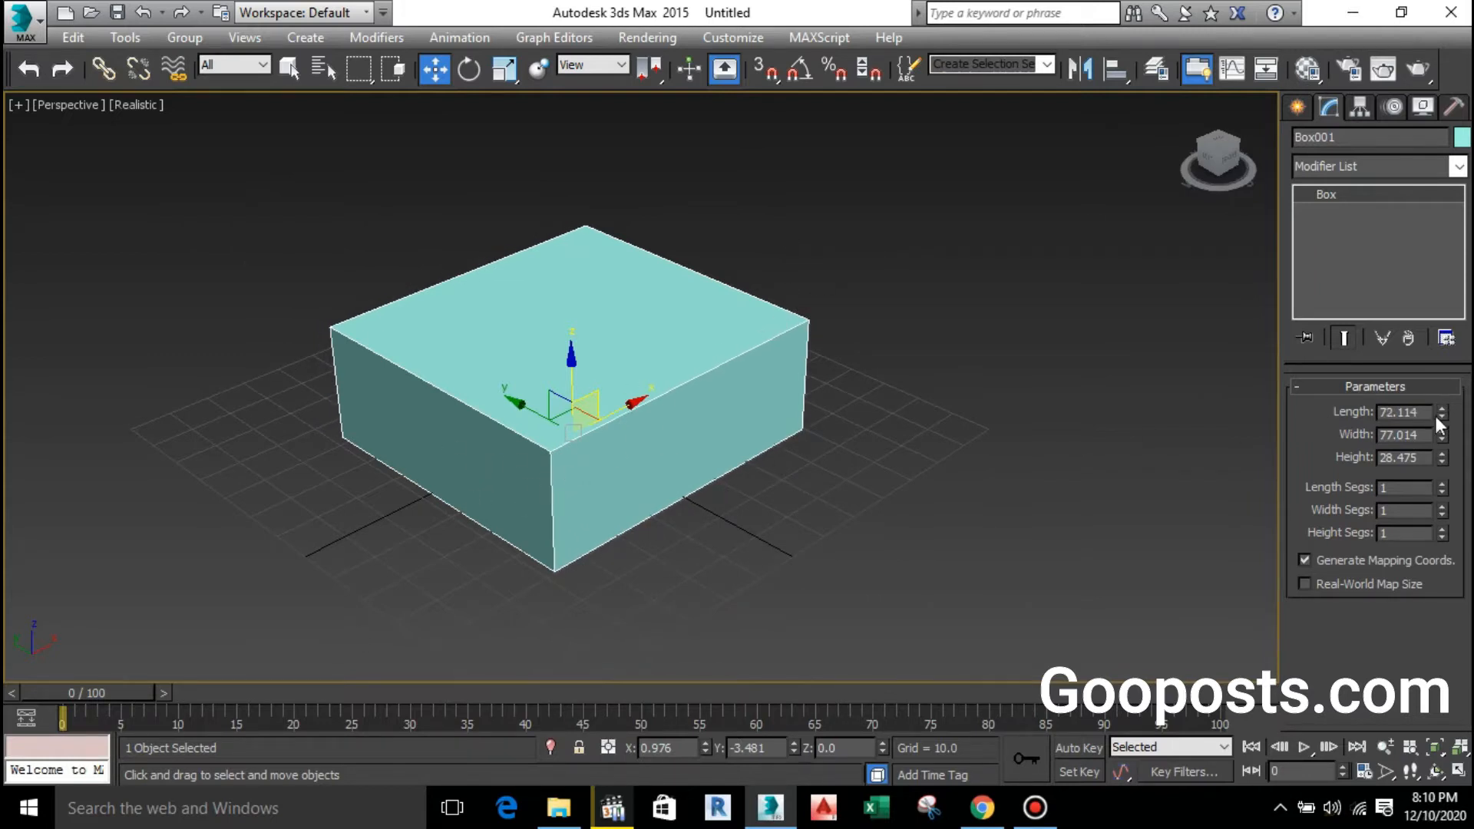
left_click_drag(1440, 445, 1350, 424)
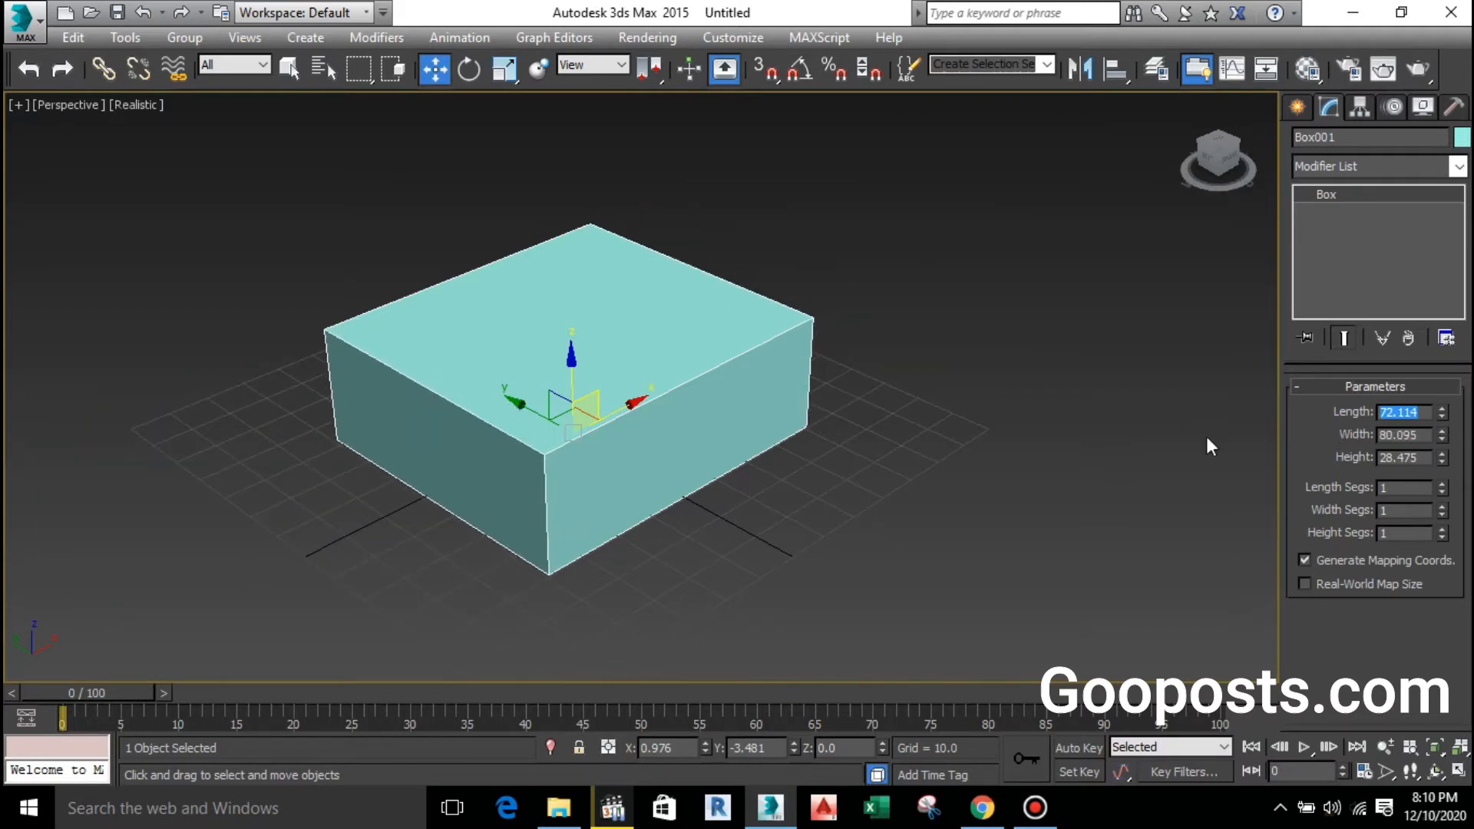
- Set the box's length to 240 and its width to 16'
type("240")
key("Return")
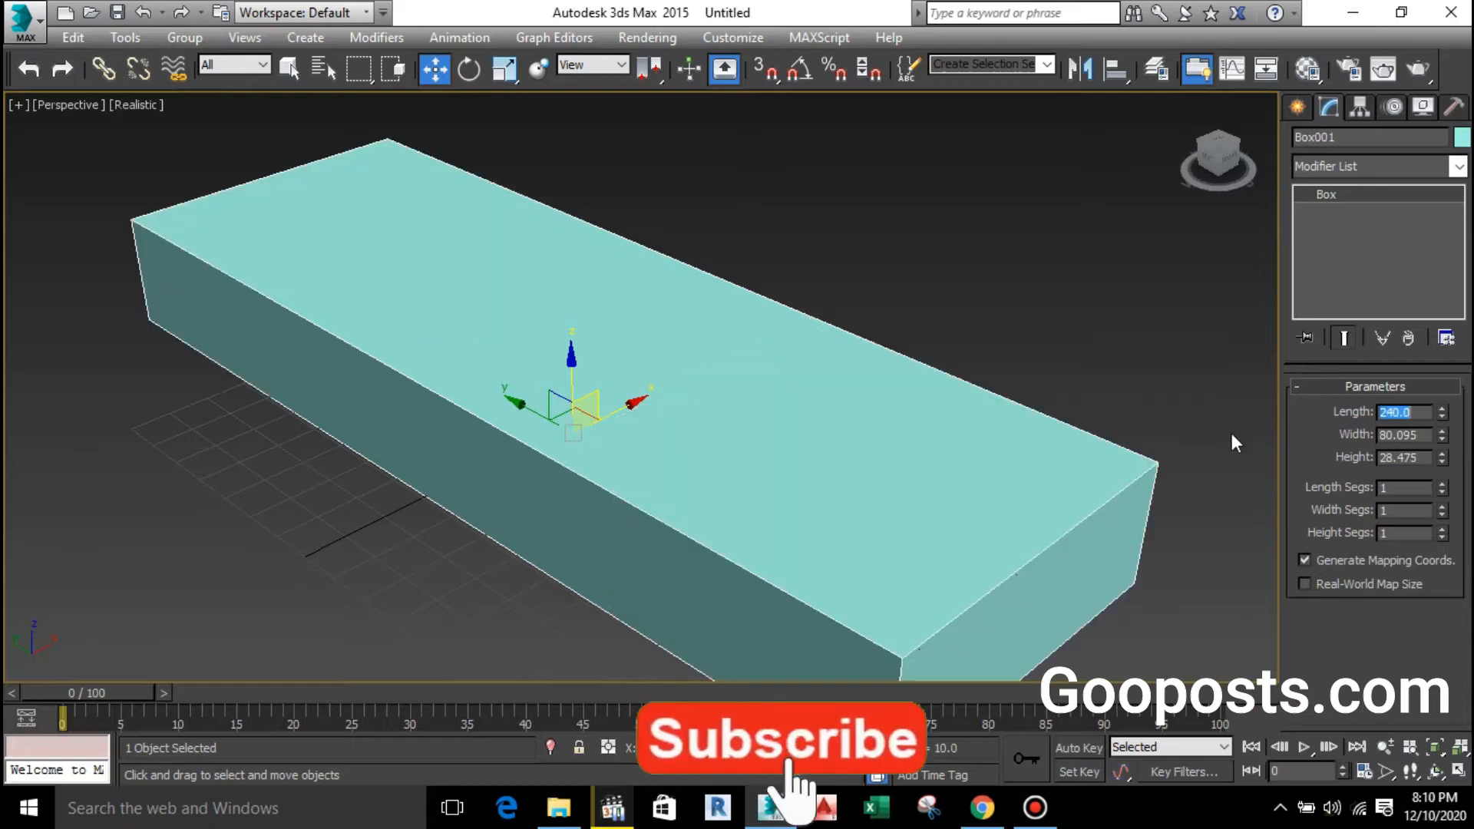
key("Tab")
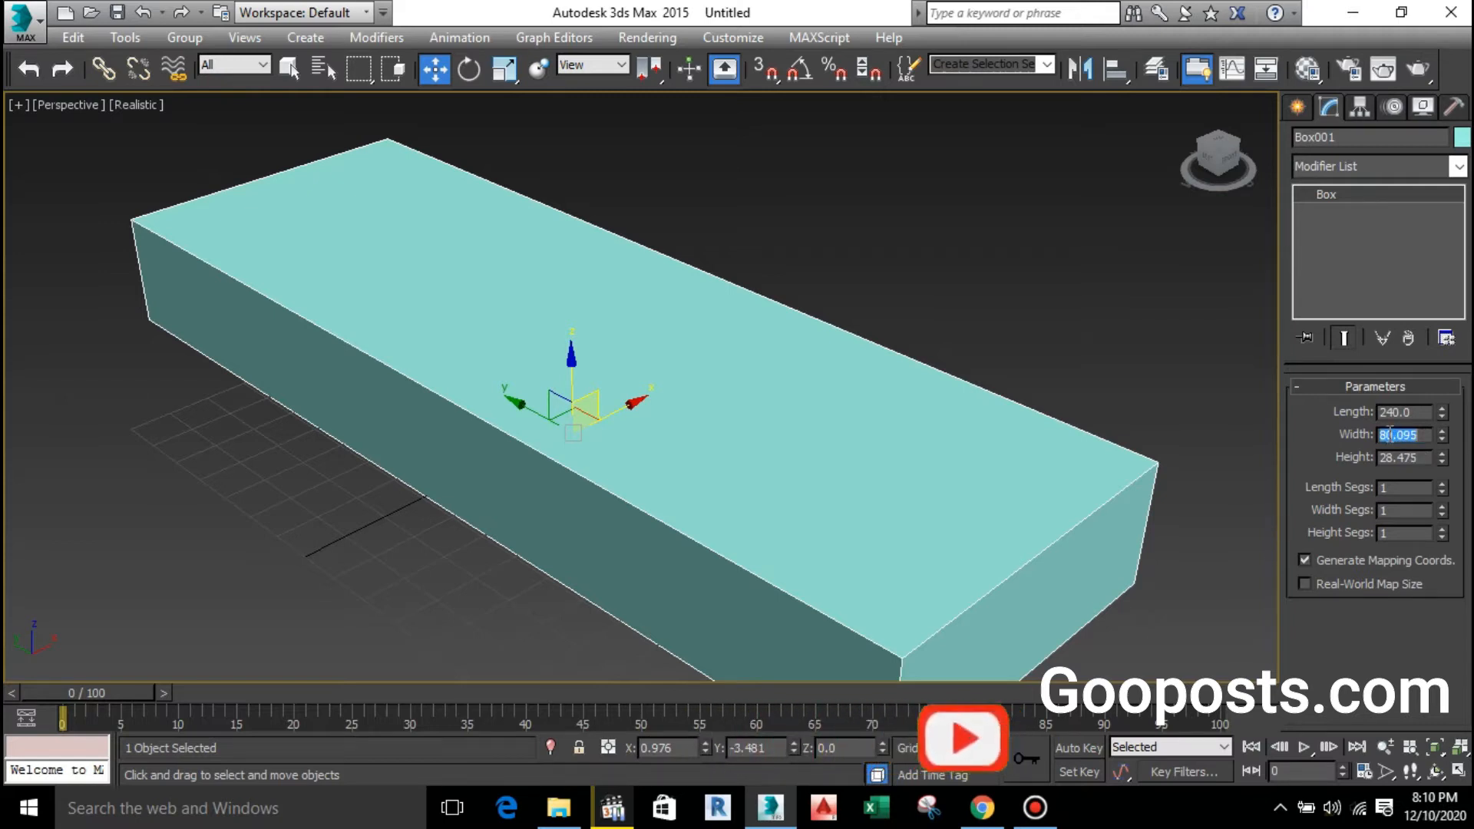
type("16")
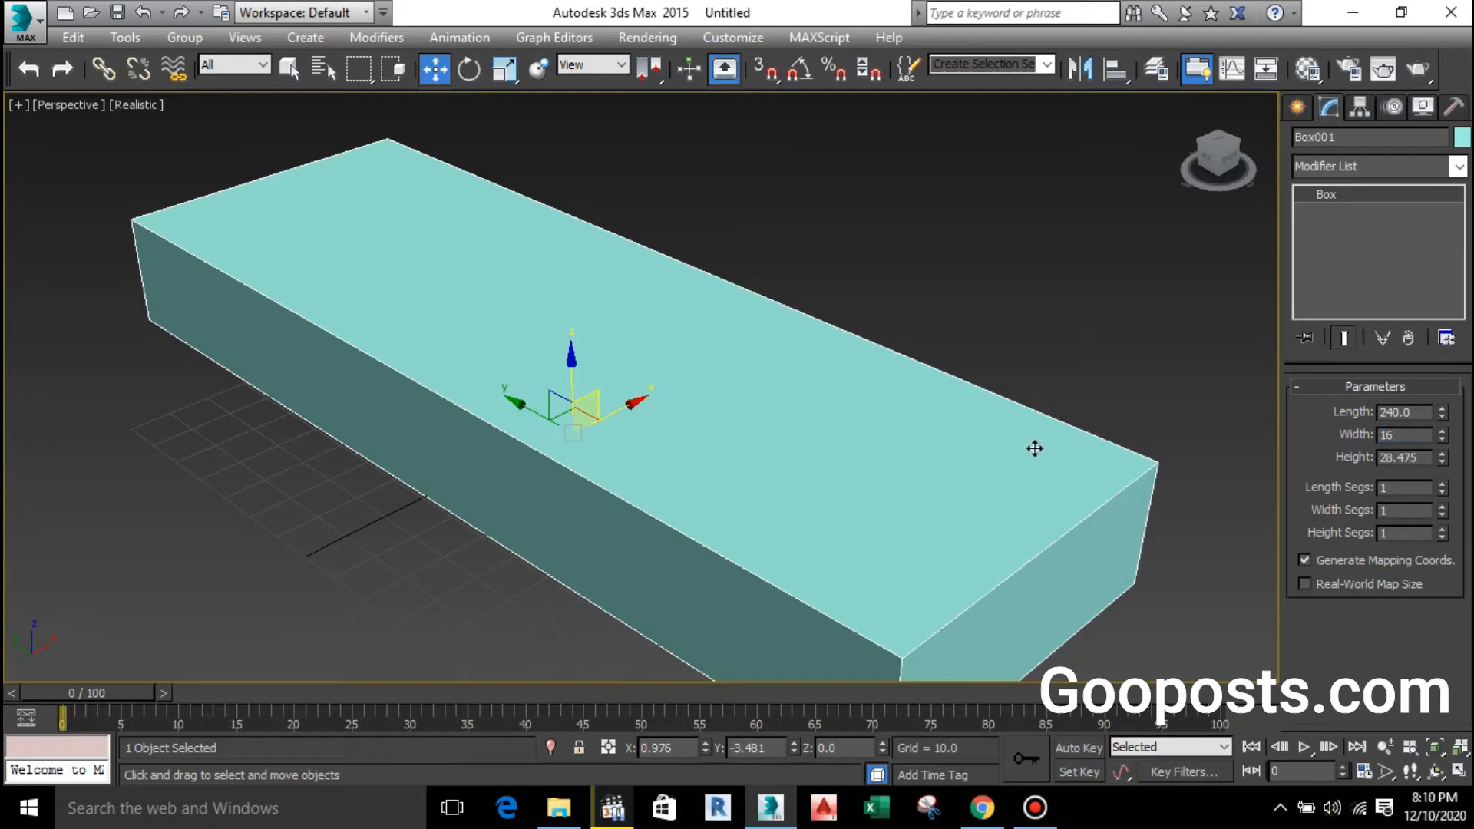
type("'")
key("Return")
middle_click_drag(803, 451, 704, 400)
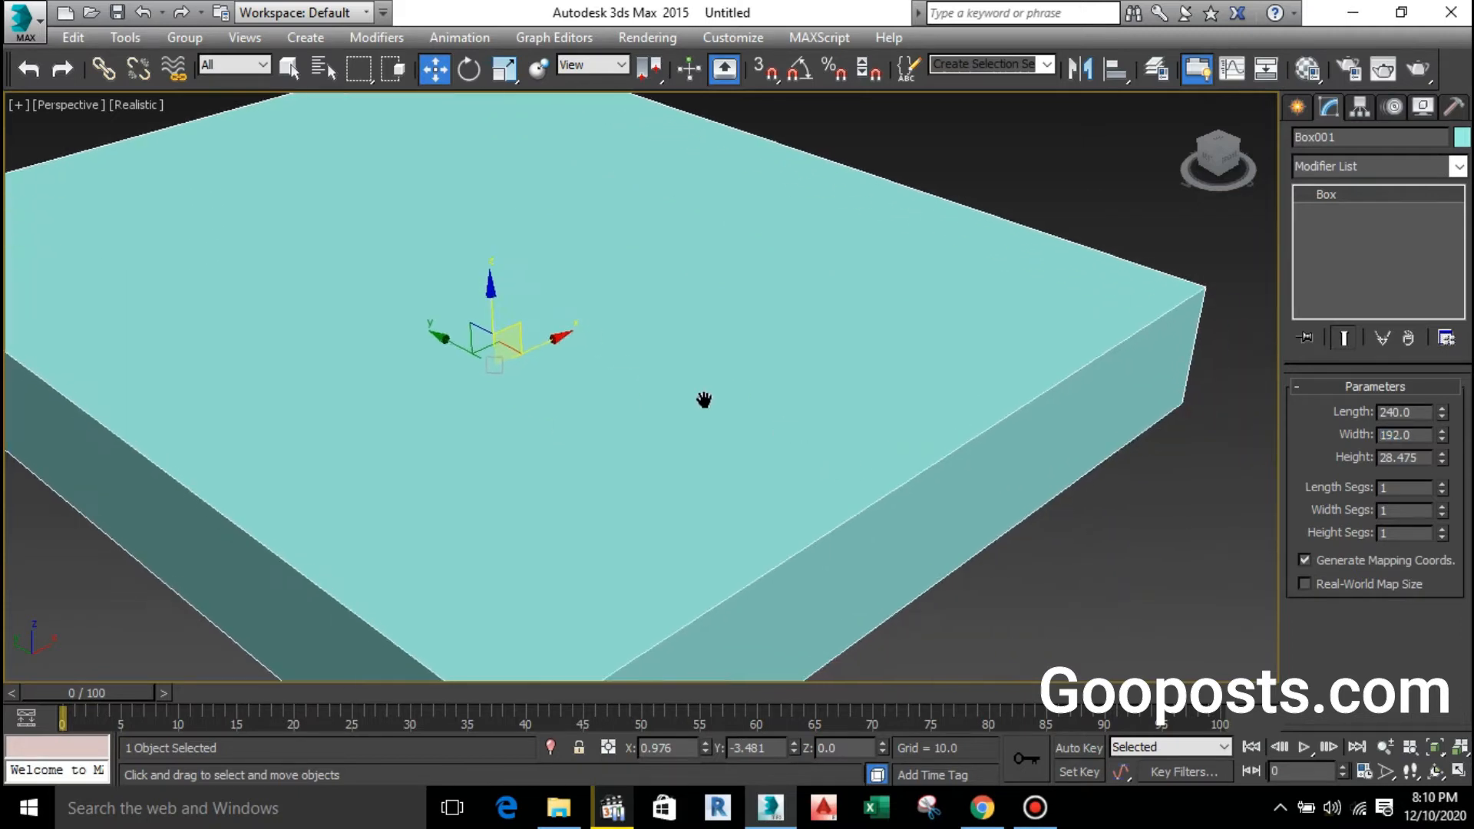
- Set the box's height to 132.0
scroll(790, 418, "down", 6)
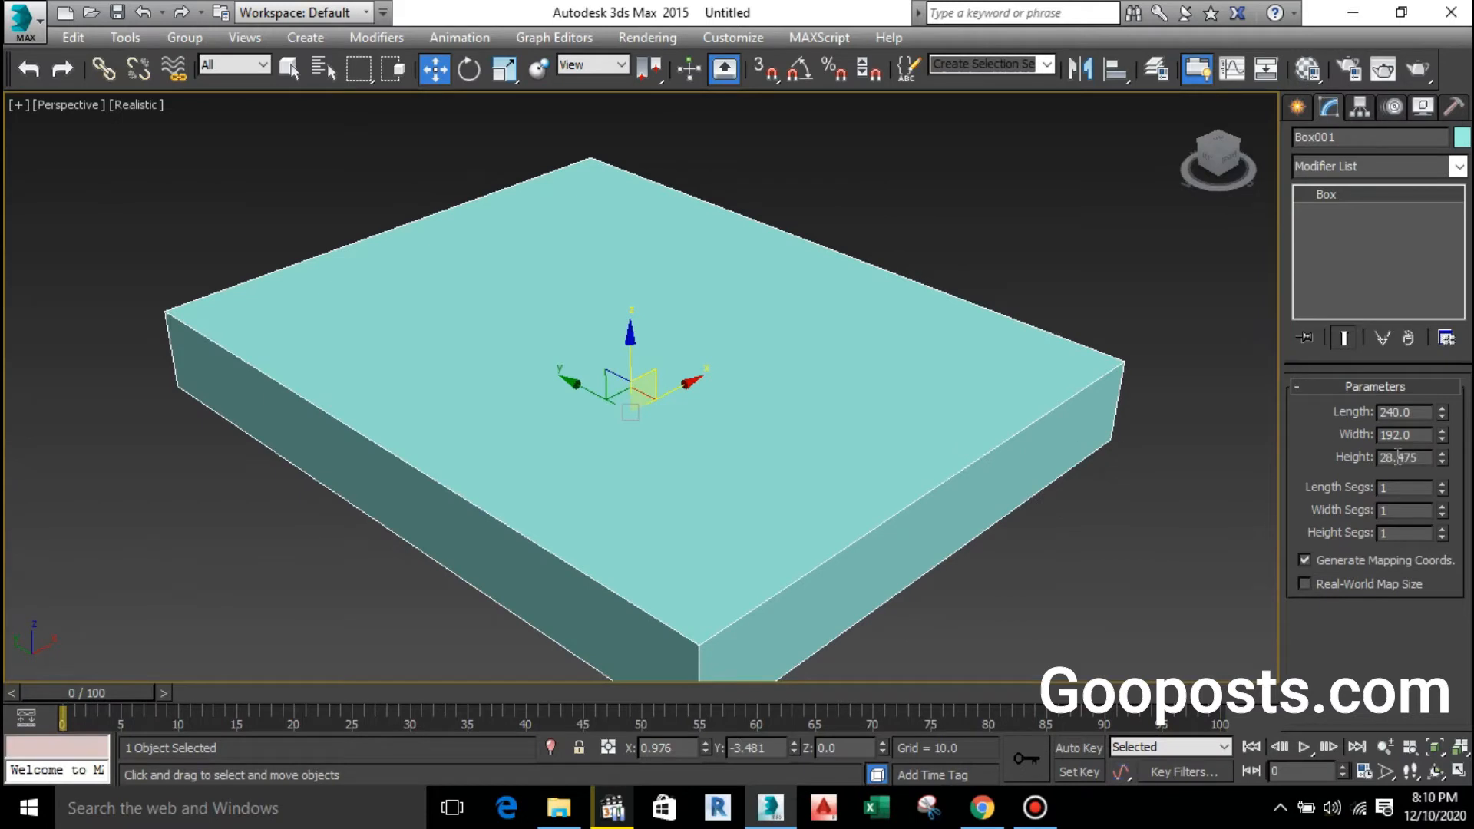
double_click(1430, 458)
type("11")
key("Return")
- Raise the box's length segments to 6
scroll(407, 438, "down", 6)
middle_click_drag(526, 419, 655, 428)
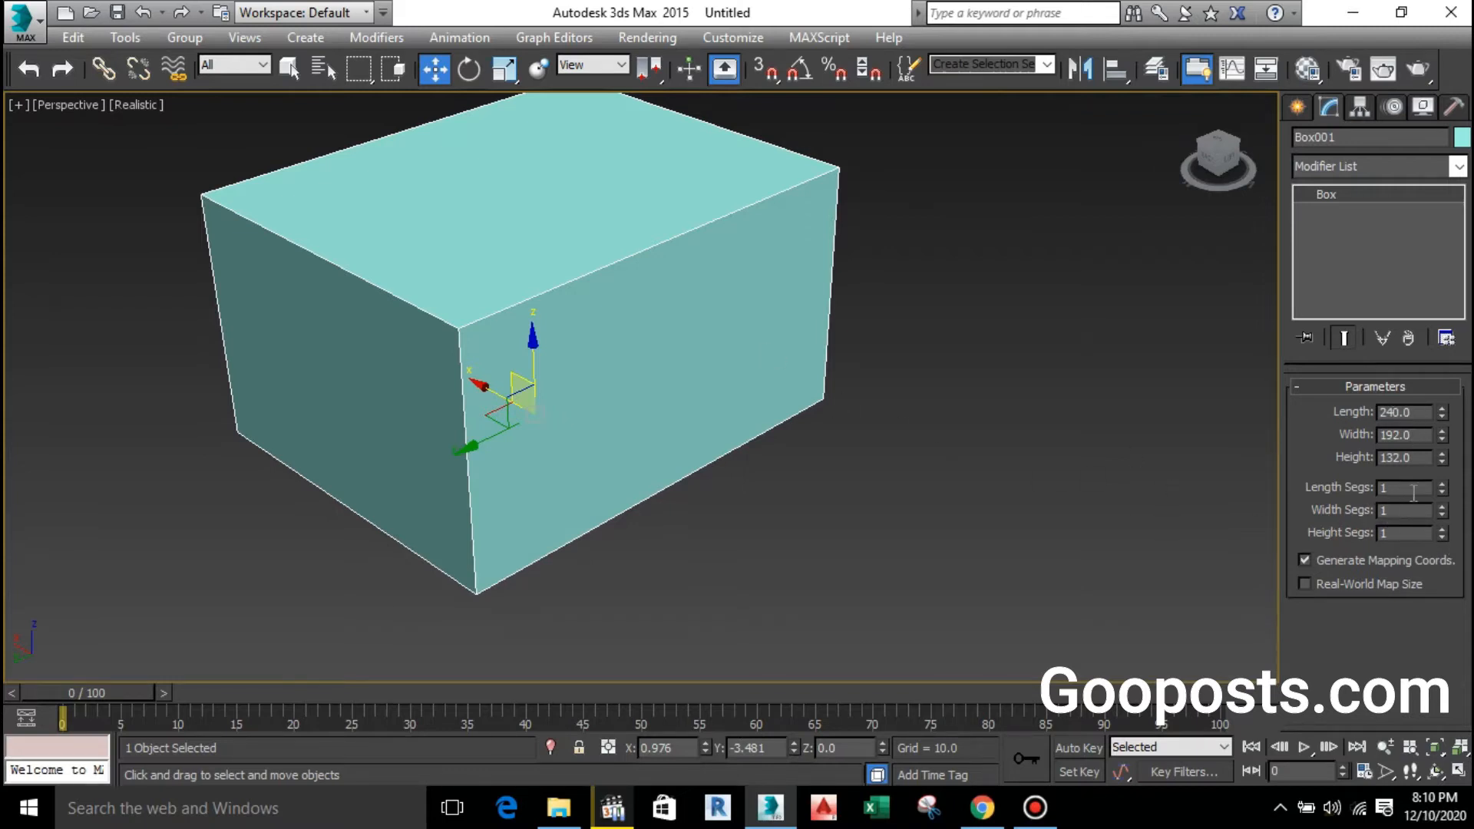
left_click(1442, 485)
left_click(1442, 485)
left_click(1442, 485)
left_click(1442, 485)
left_click(1442, 484)
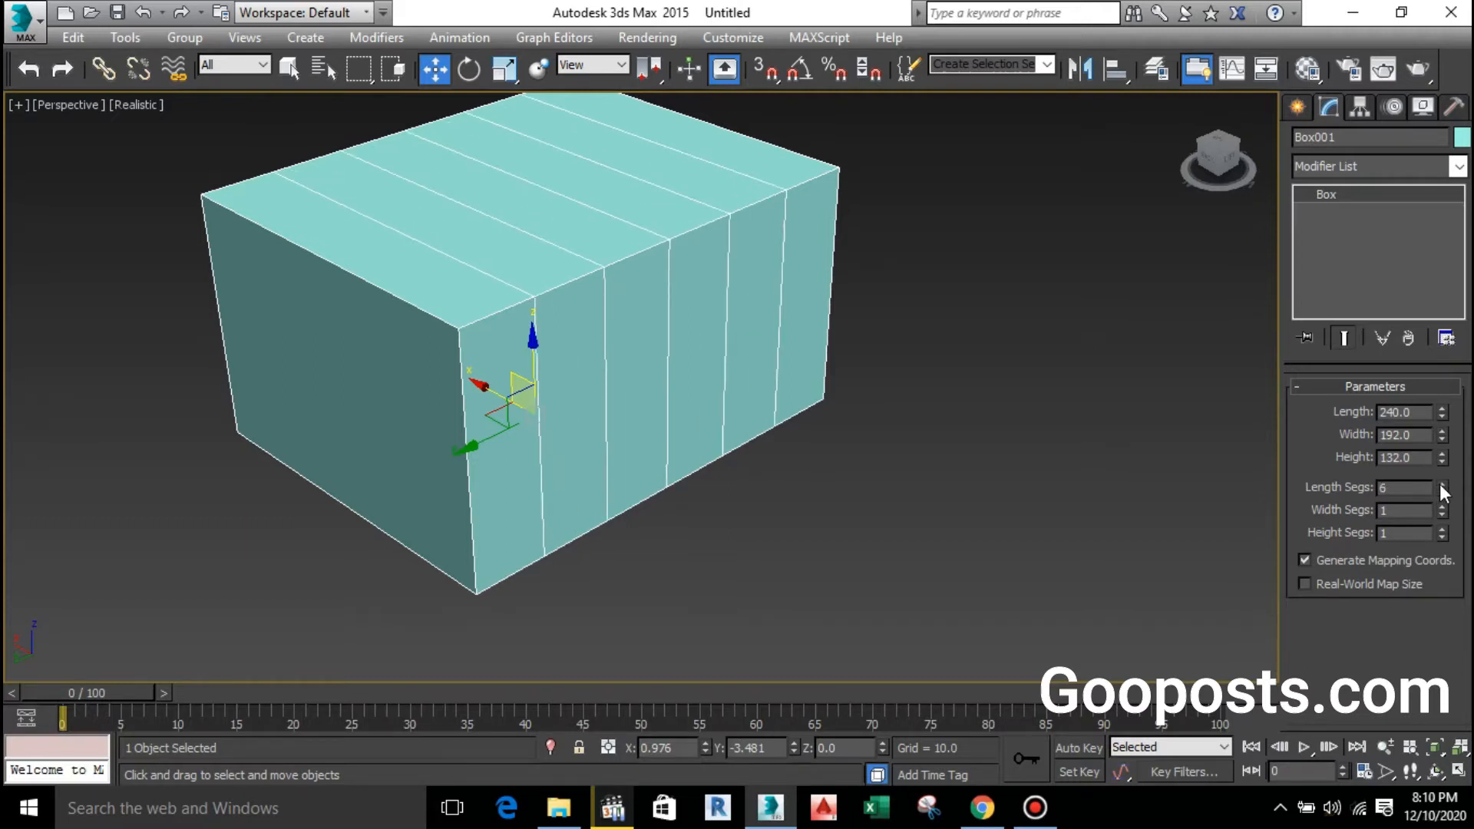
- Raise the box's width segments to 6
left_click(1442, 506)
left_click(1442, 506)
left_click(1442, 506)
left_click(1442, 506)
left_click(1442, 506)
- Try adding height segments to the box and bring the value back to 1
left_click(1442, 530)
left_click(1442, 530)
left_click(1442, 530)
left_click(1442, 538)
left_click(1441, 538)
left_click(1441, 537)
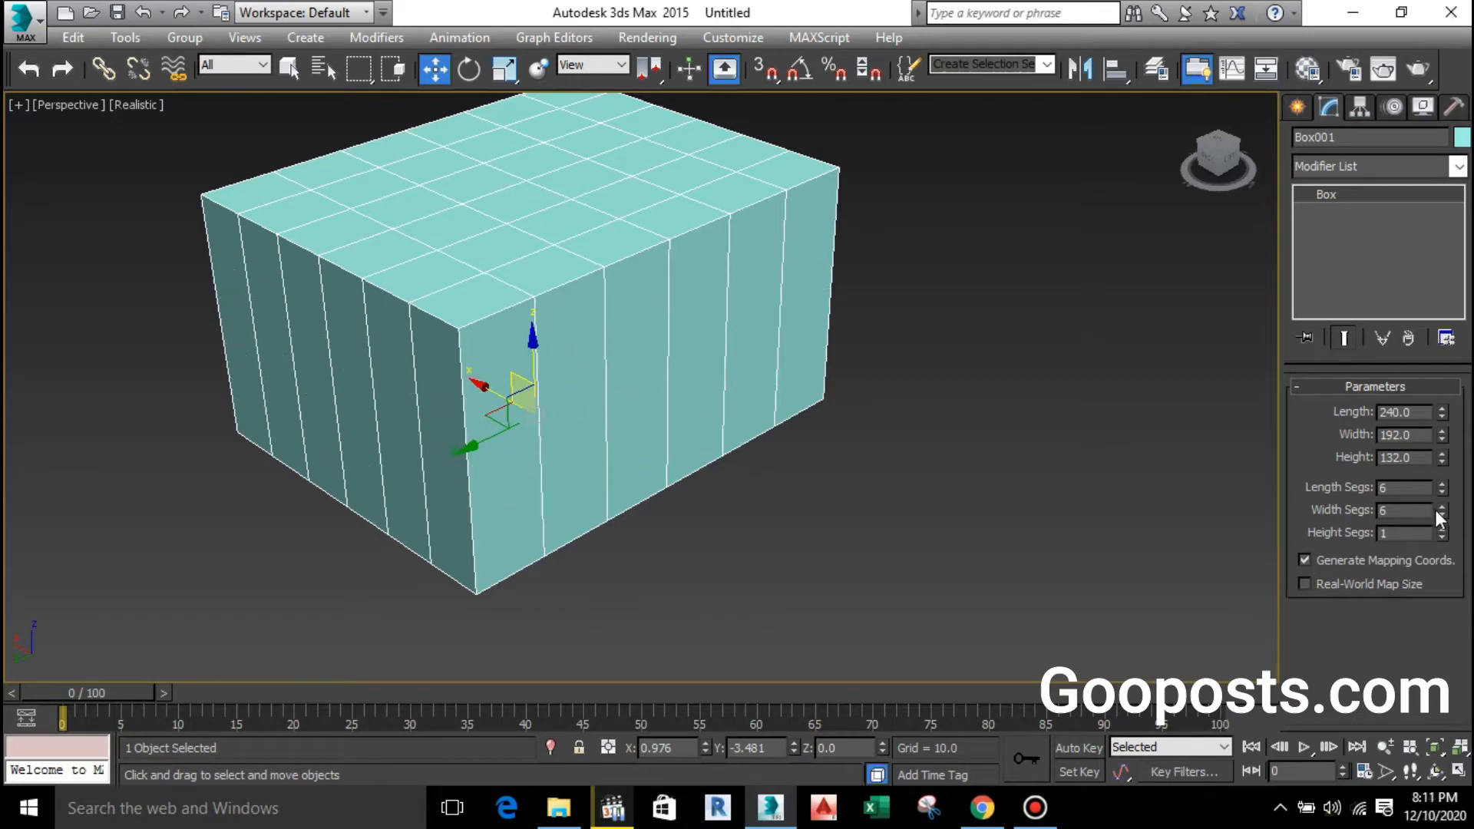
- Return the box's width and length segments to 1 each
left_click(1442, 515)
left_click(1443, 514)
left_click(1442, 514)
left_click(1442, 514)
left_click(1442, 515)
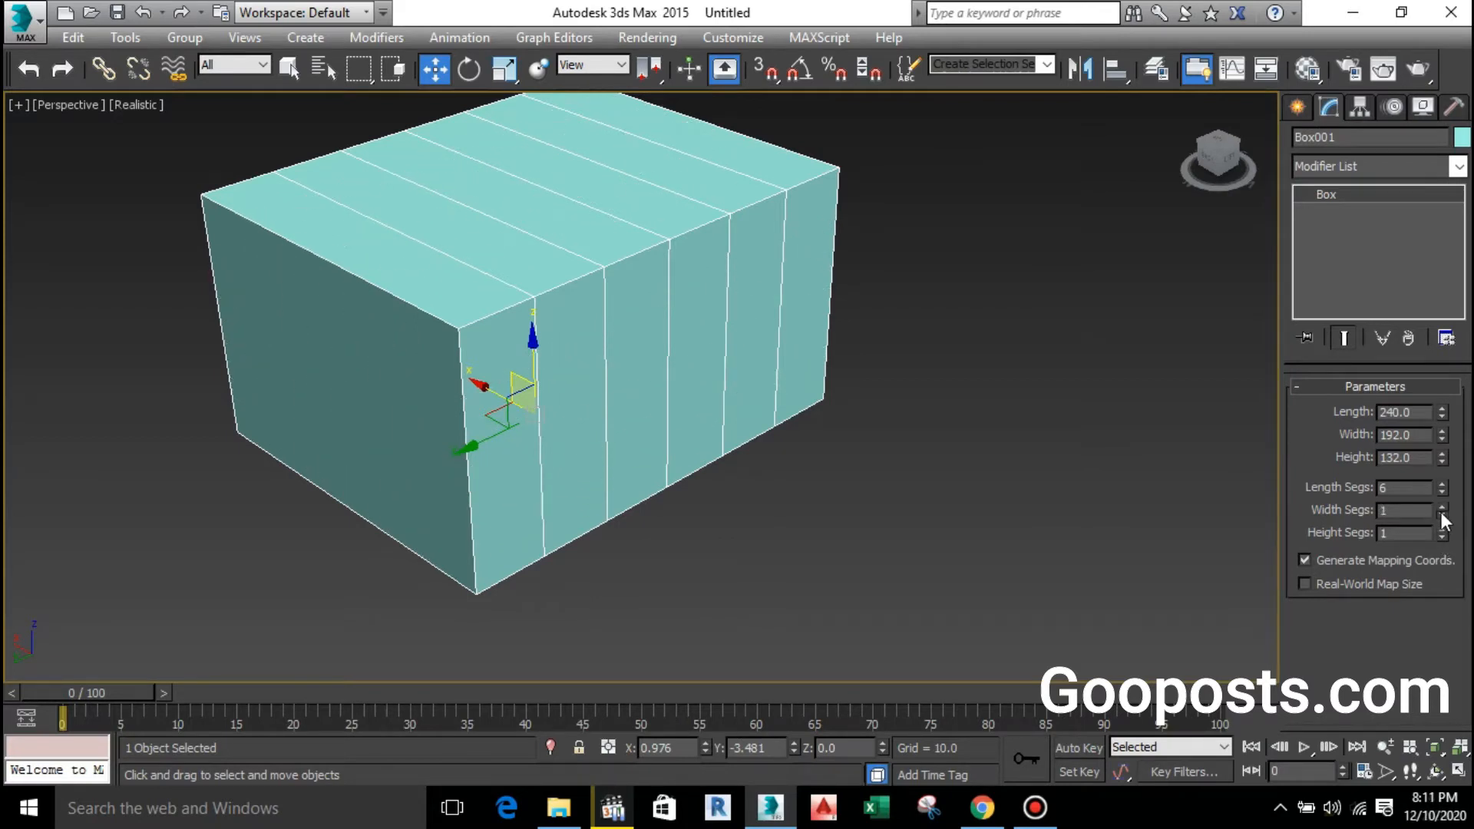
left_click(1443, 492)
left_click(1442, 493)
left_click(1442, 493)
left_click(1442, 492)
left_click(1442, 493)
- Draw a pointed cone beside the box with a base radius of about 57 and a height of about 189
middle_click_drag(691, 407, 639, 441)
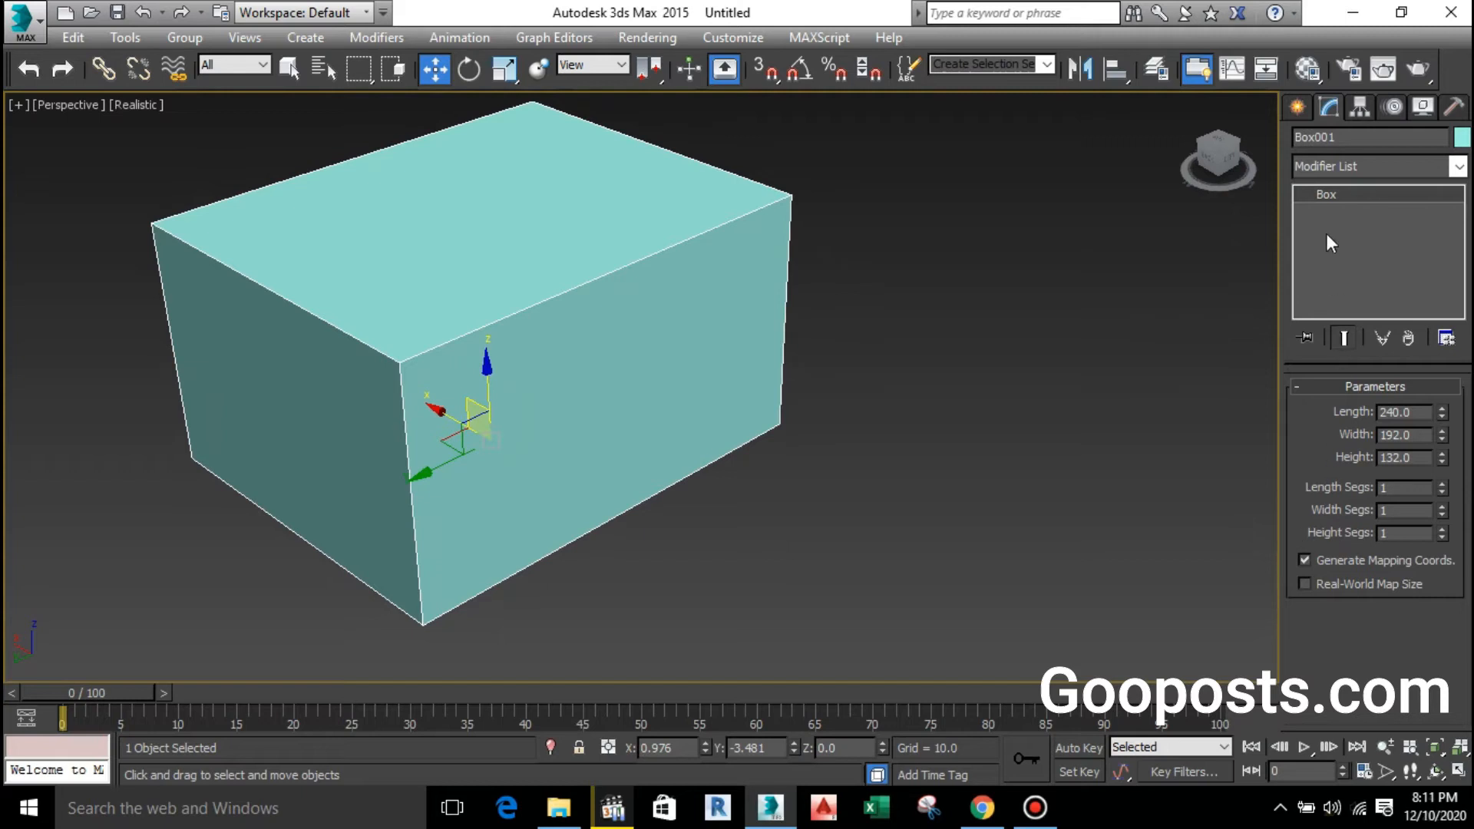
left_click(1297, 109)
middle_click_drag(868, 356, 700, 330)
scroll(702, 337, "down", 3)
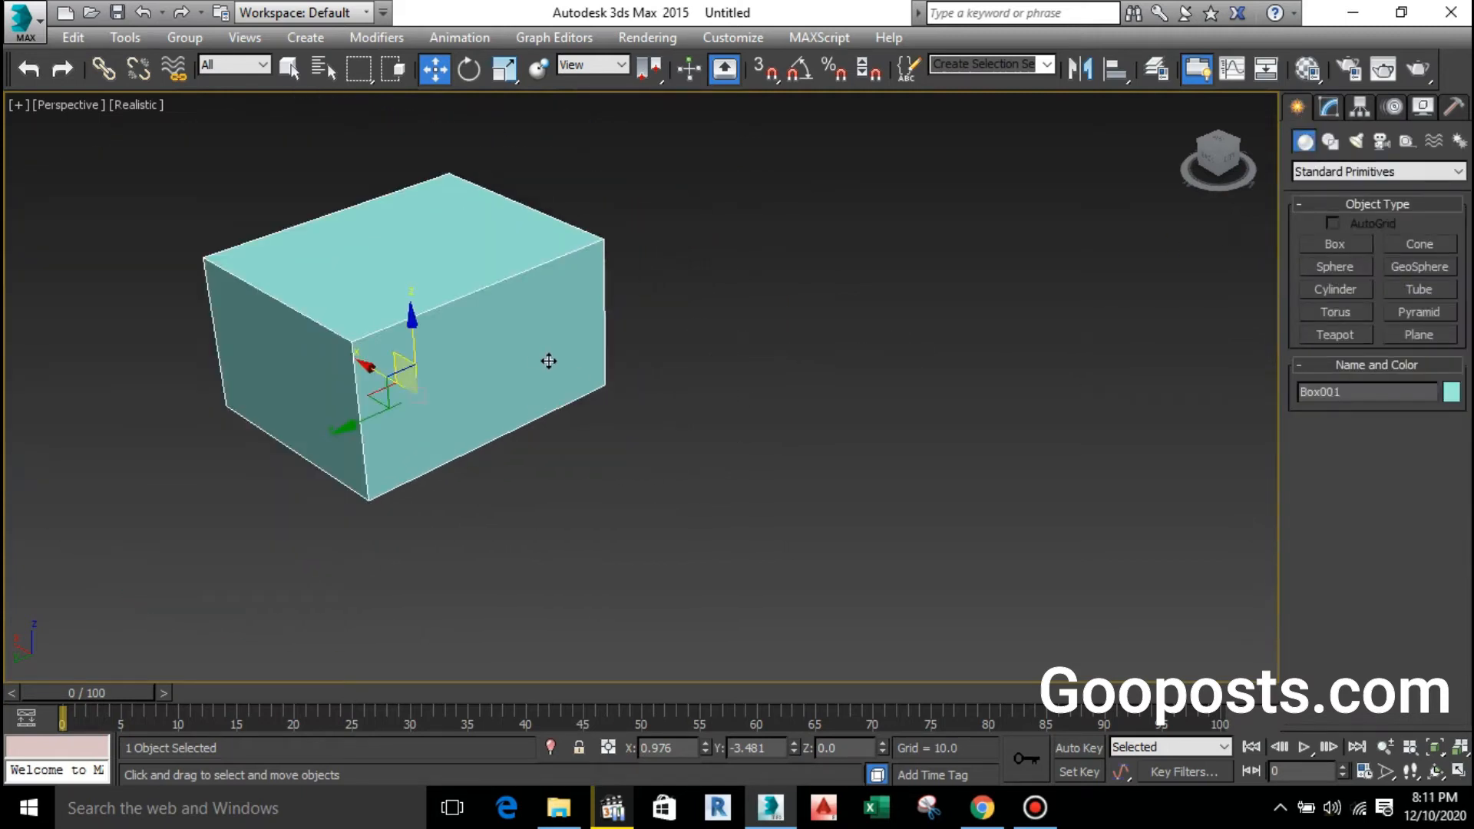
left_click(1420, 244)
left_click_drag(768, 370, 790, 401)
left_click(770, 172)
left_click(759, 246)
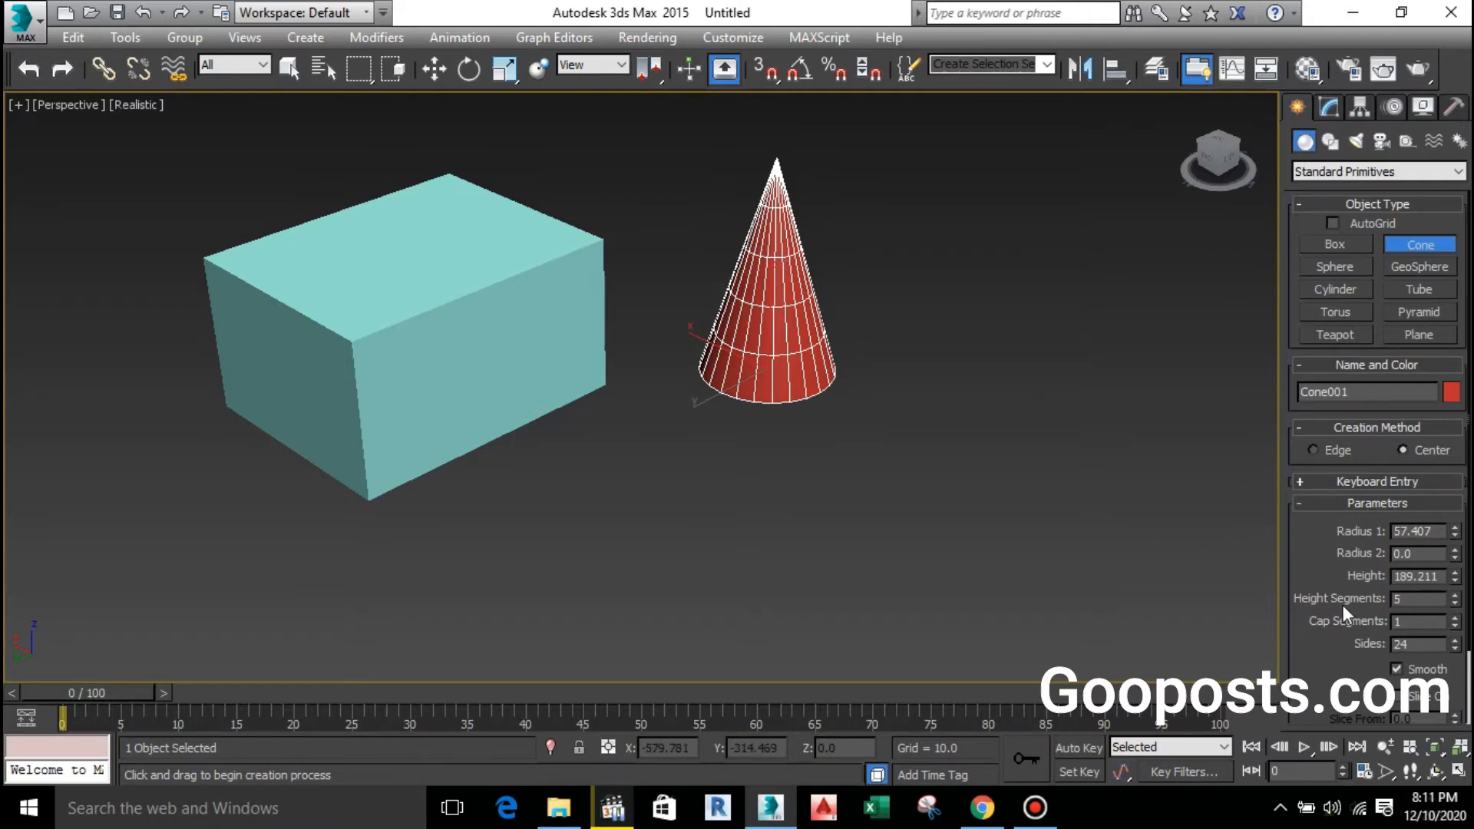
- Adjust the cone's Radius 1 to about 55.7 and Radius 2 to about 1.55
left_click_drag(1333, 638, 1278, 593)
middle_click_drag(664, 407, 627, 439)
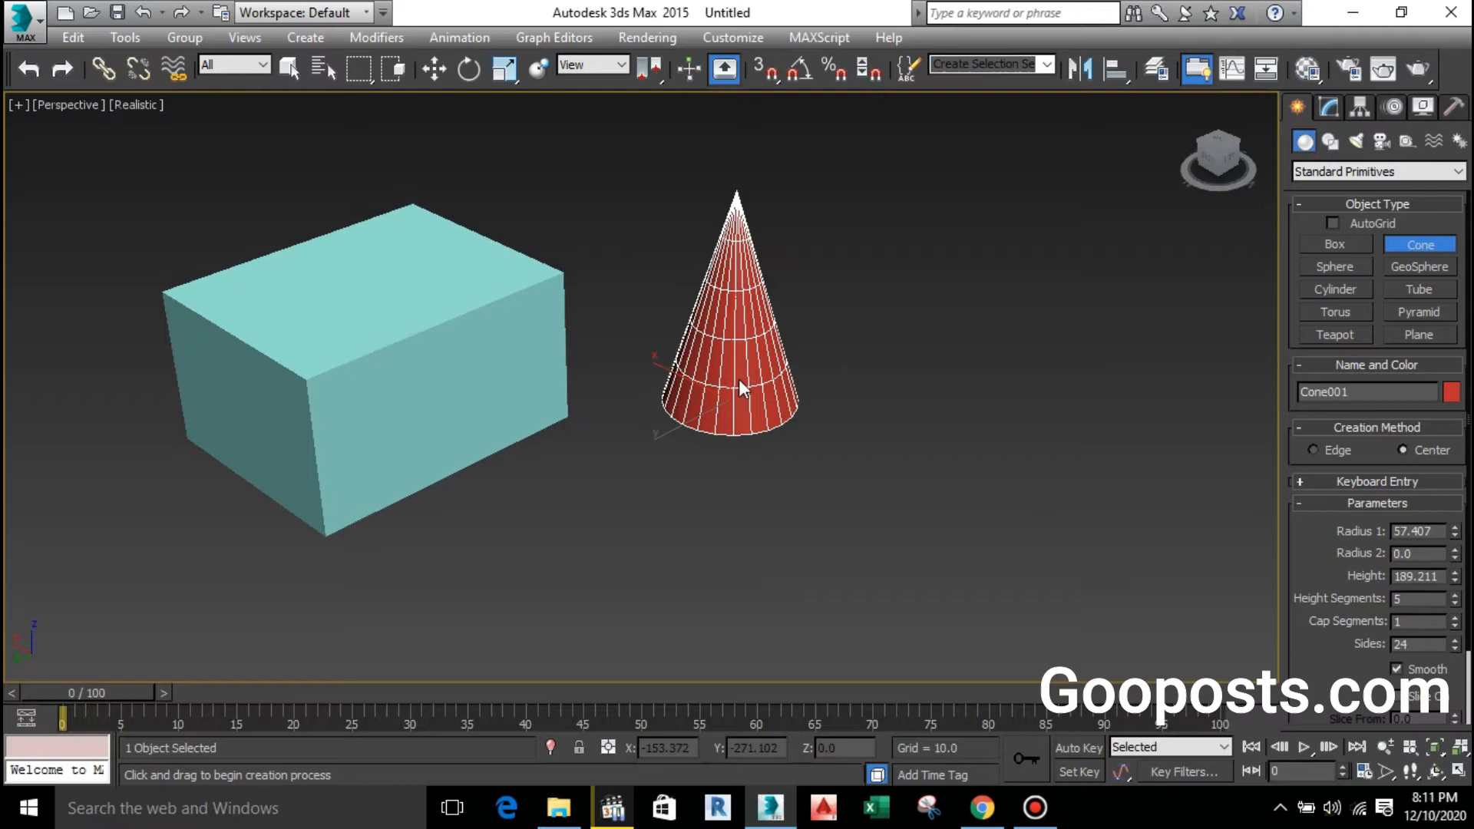
key("w")
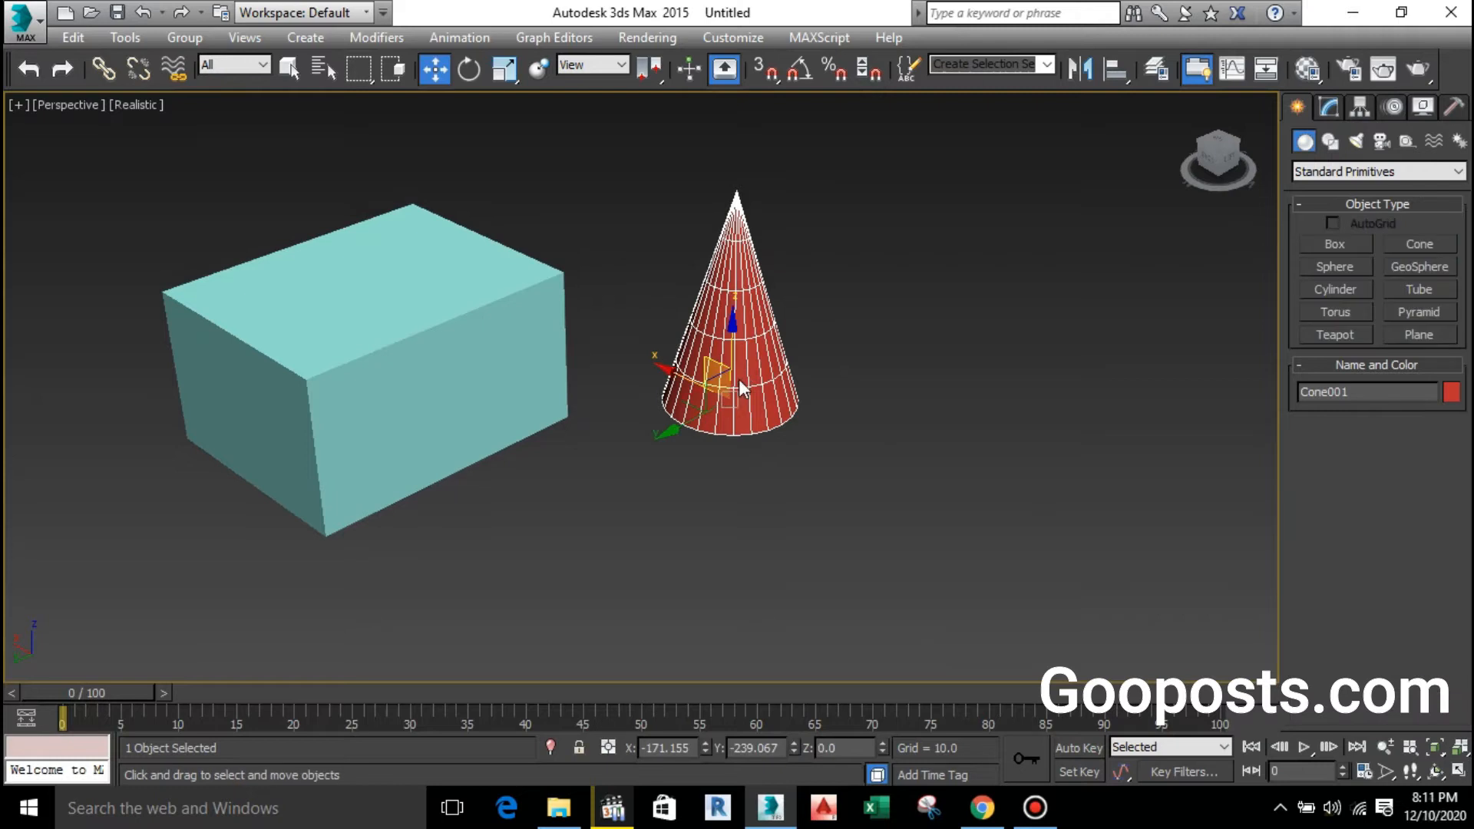
left_click(1330, 106)
scroll(777, 374, "up", 3)
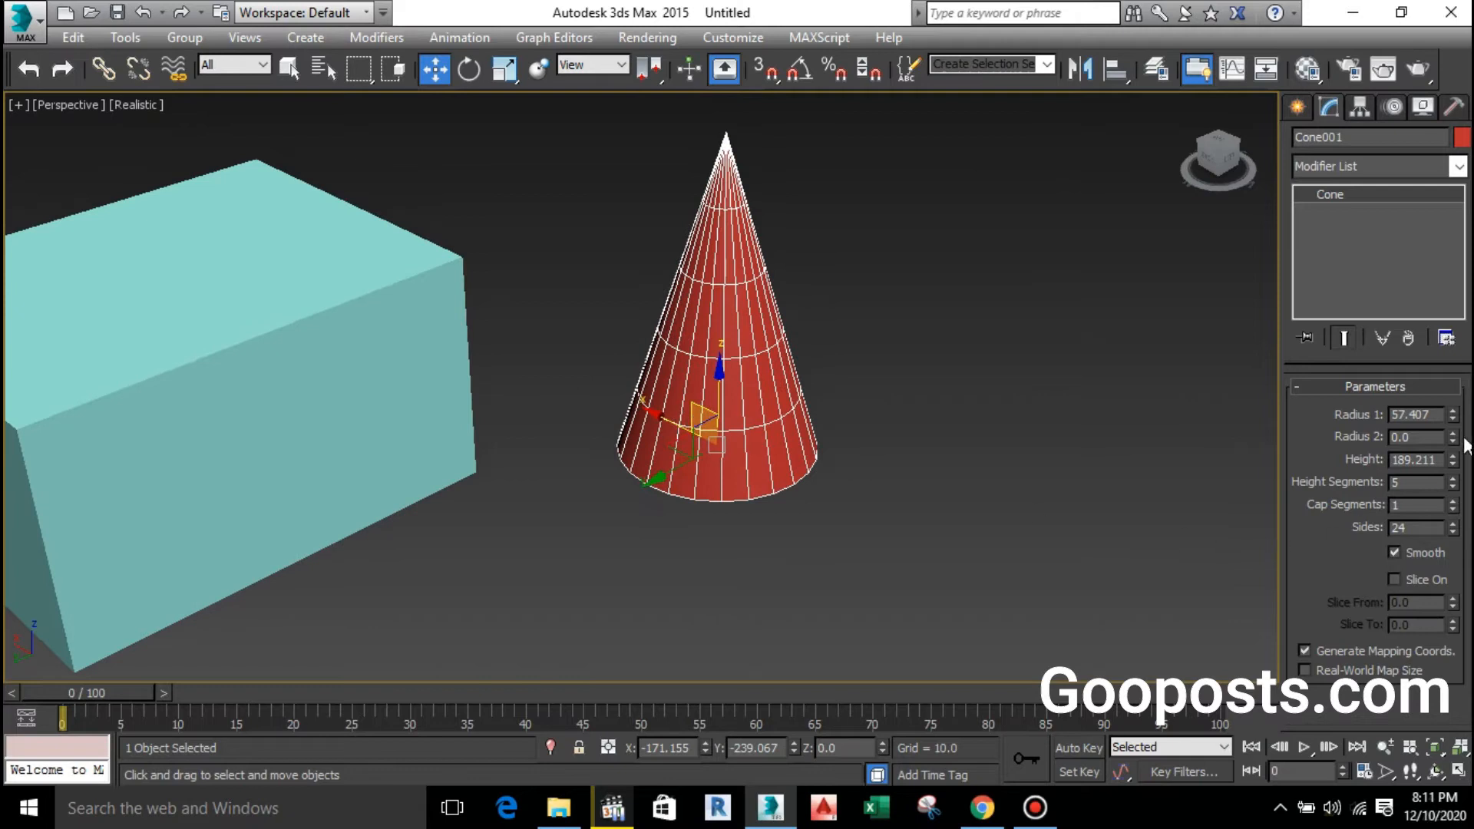
left_click_drag(1453, 408, 1367, 419)
left_click_drag(1453, 436, 1438, 407)
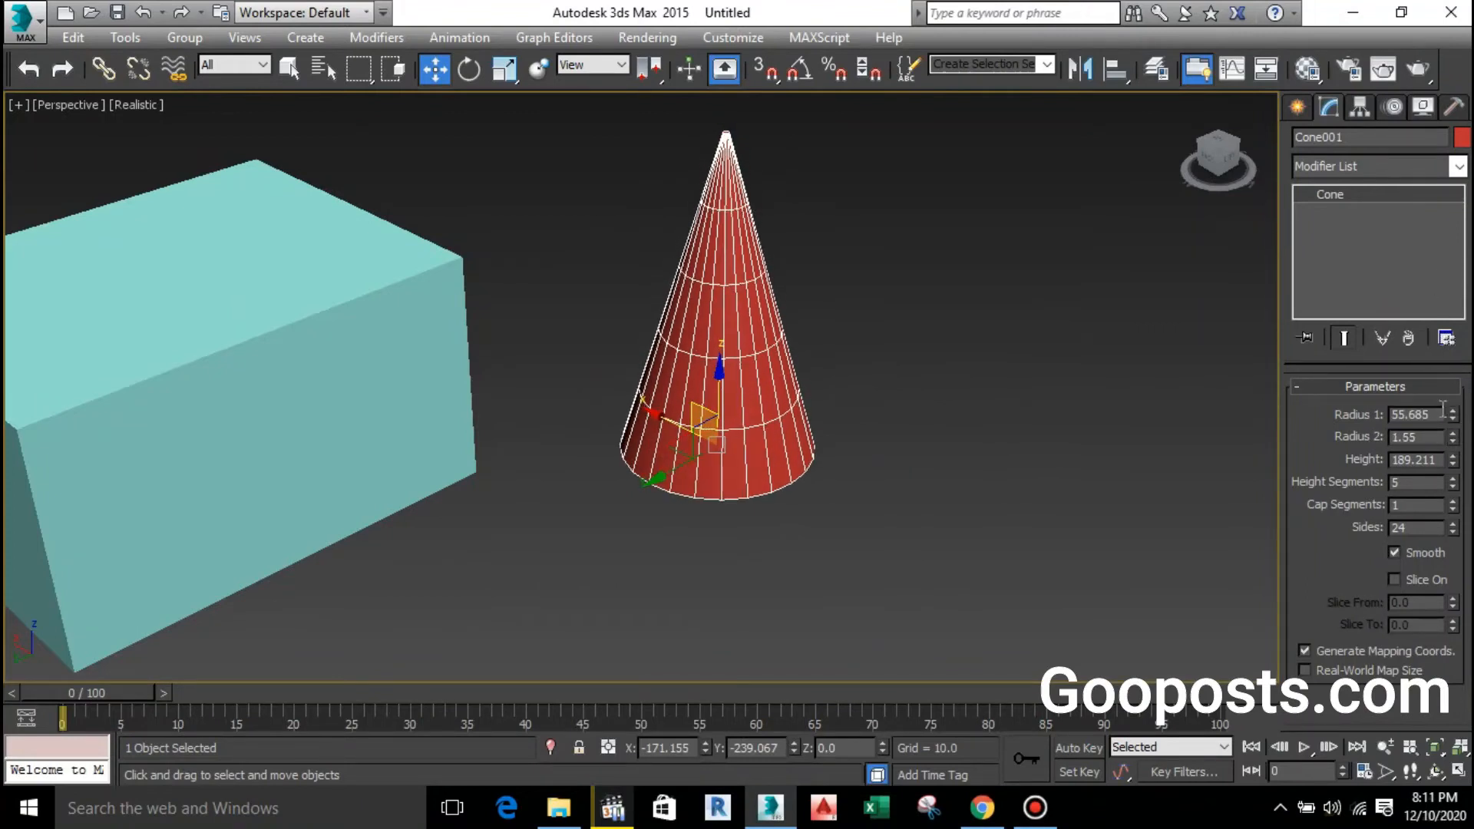
- Lower the cone's height to about 149.5 and set its height segments to 13
mouse_move(1453, 463)
left_mouse_down()
mouse_move(1406, 459)
mouse_move(1383, 507)
mouse_move(1389, 490)
mouse_move(1457, 476)
left_mouse_up()
left_click(1454, 479)
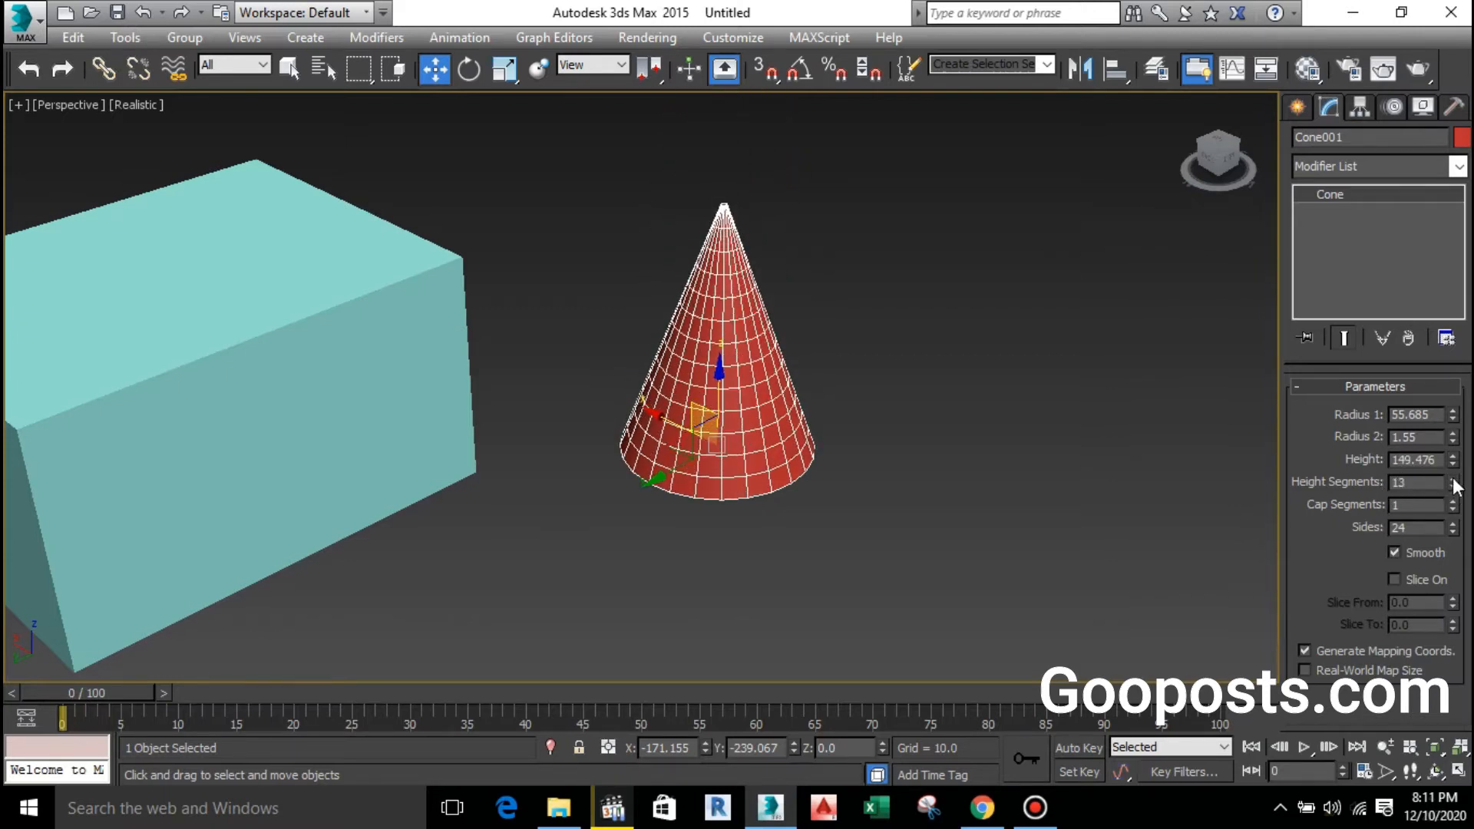
scroll(672, 430, "up", 3)
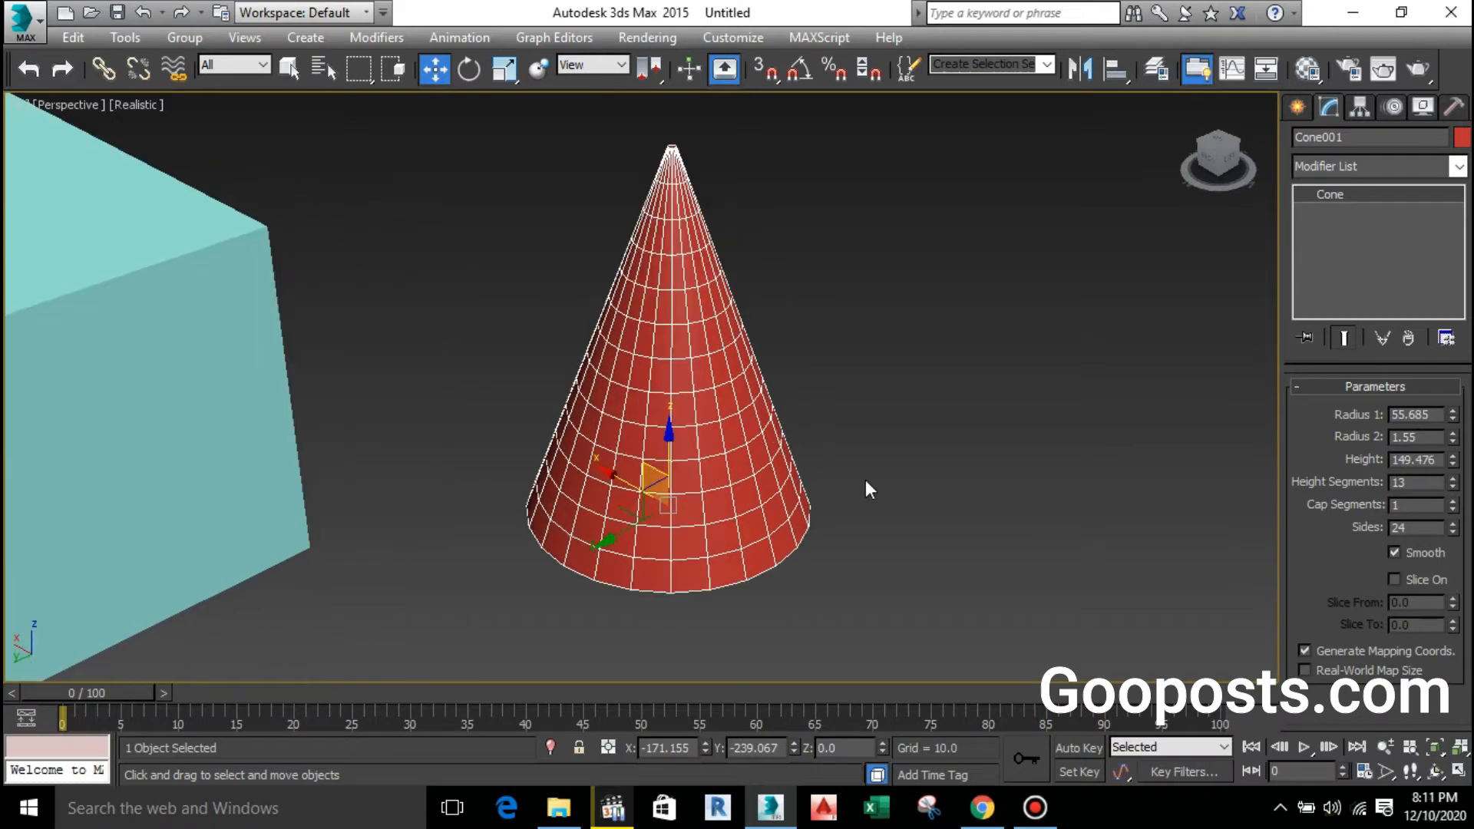
middle_click_drag(598, 368, 542, 398)
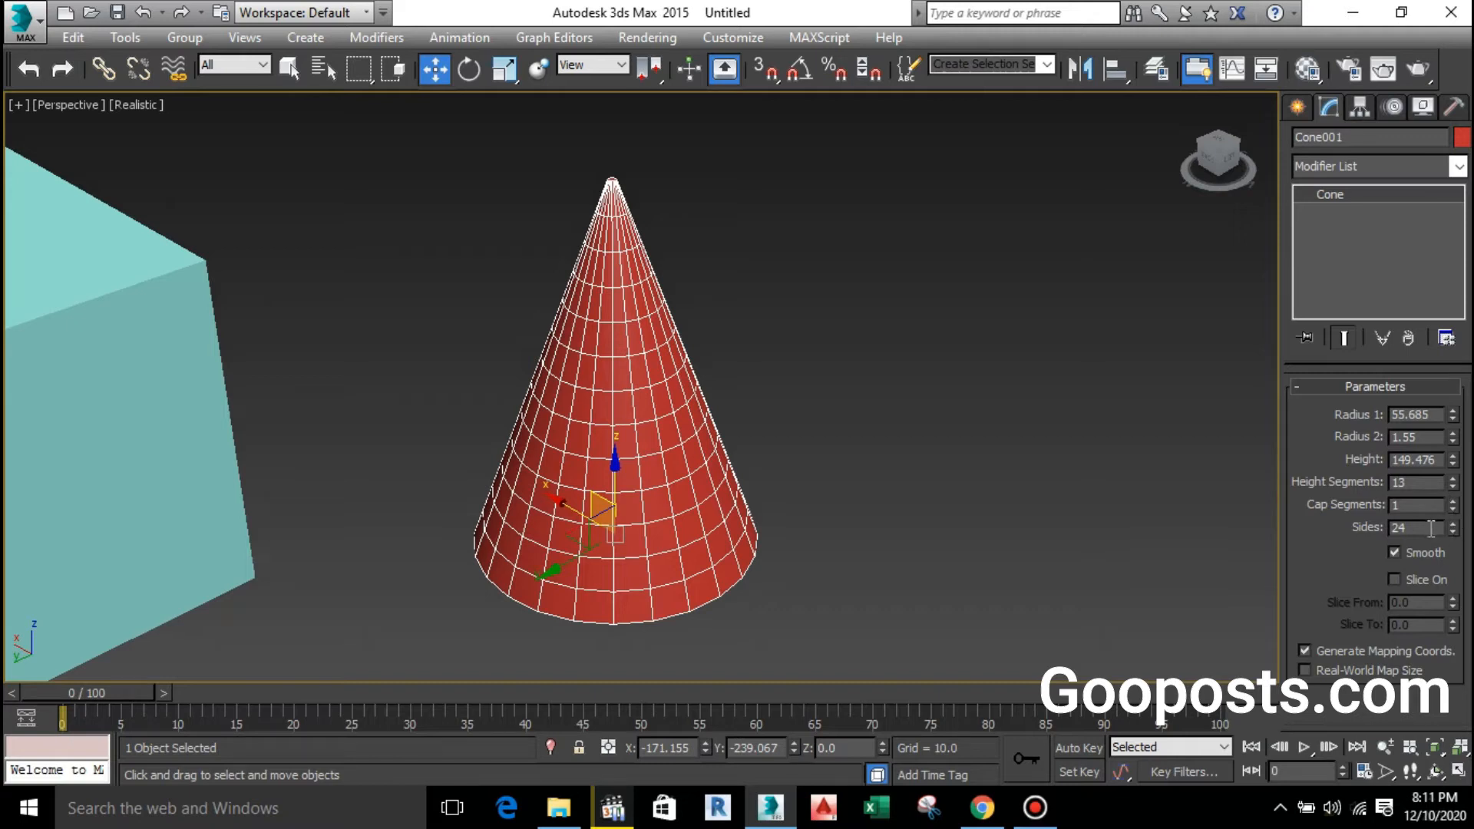
- Reduce the cone's sides to 12 and further to 3
left_click_drag(1453, 531, 1403, 657)
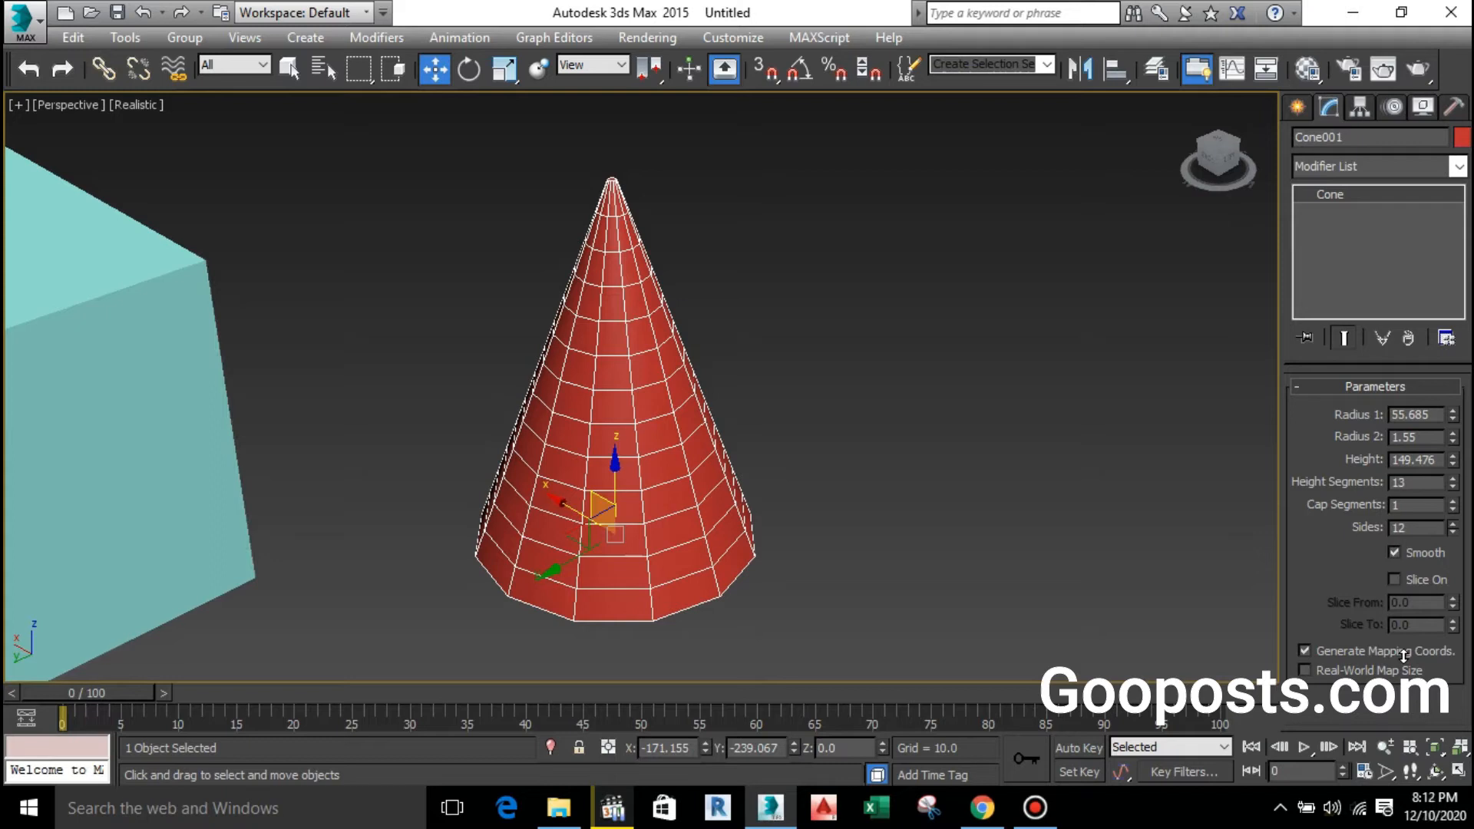
left_click_drag(1404, 657, 1339, 803)
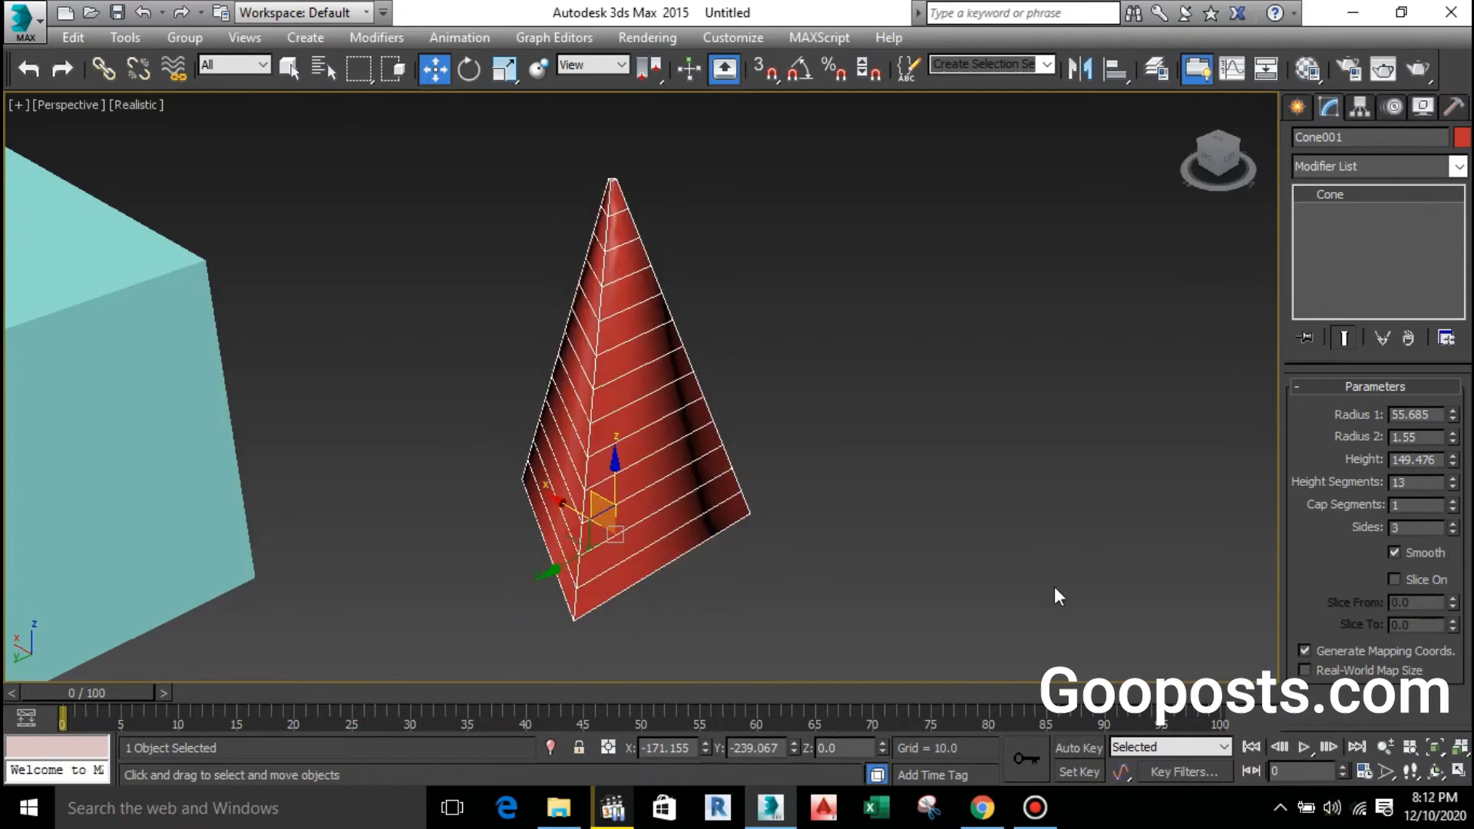
left_click(911, 500)
- Increase the cone's sides to 54 and view the rounded surface up close
middle_click_drag(589, 522, 581, 444, "alt")
left_click(642, 510)
left_click(1453, 523)
left_click_drag(1454, 529, 1402, 29)
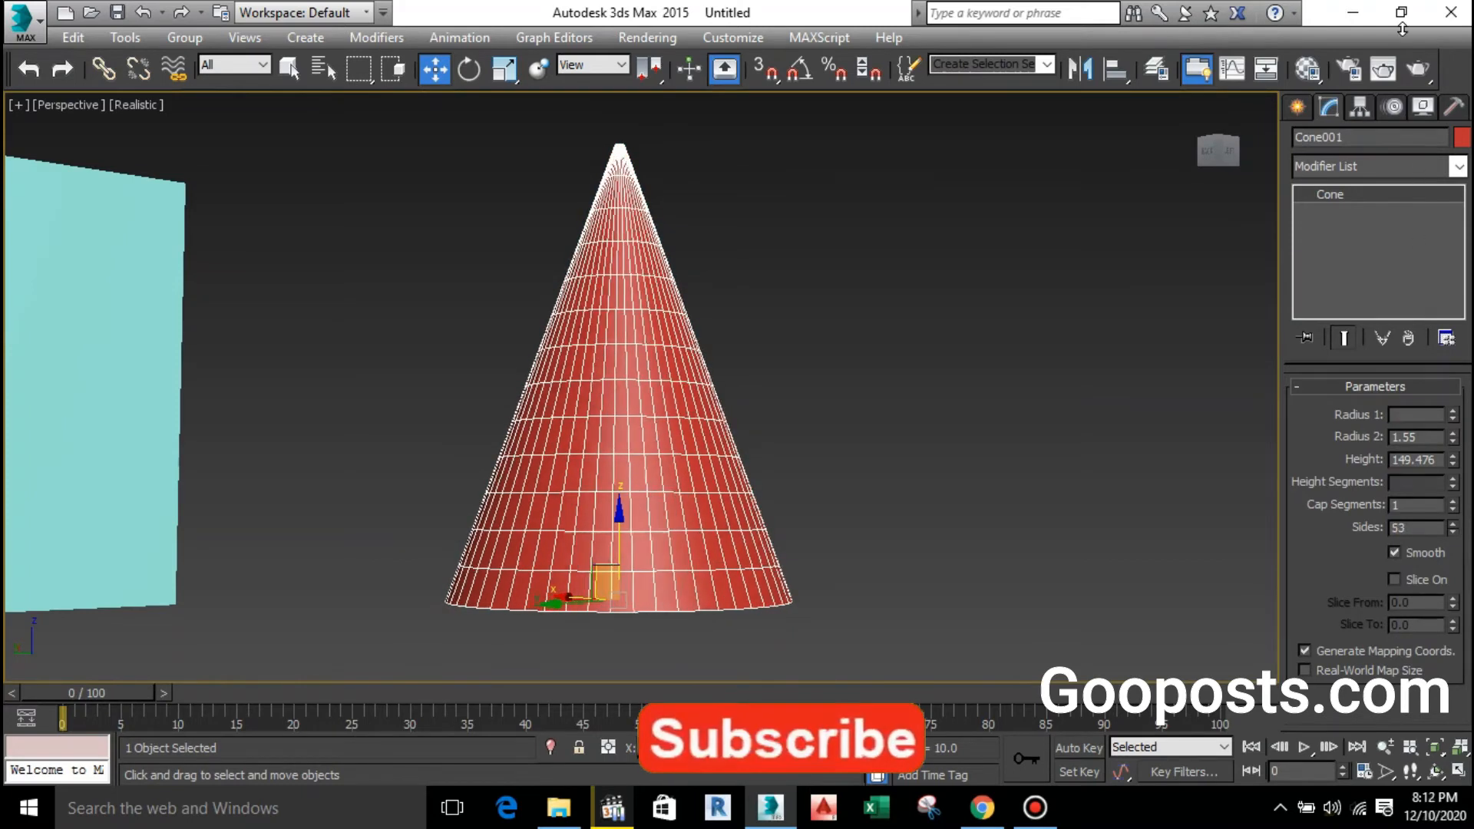
left_click(859, 242)
middle_click_drag(606, 401, 671, 474, "alt")
left_click(671, 474)
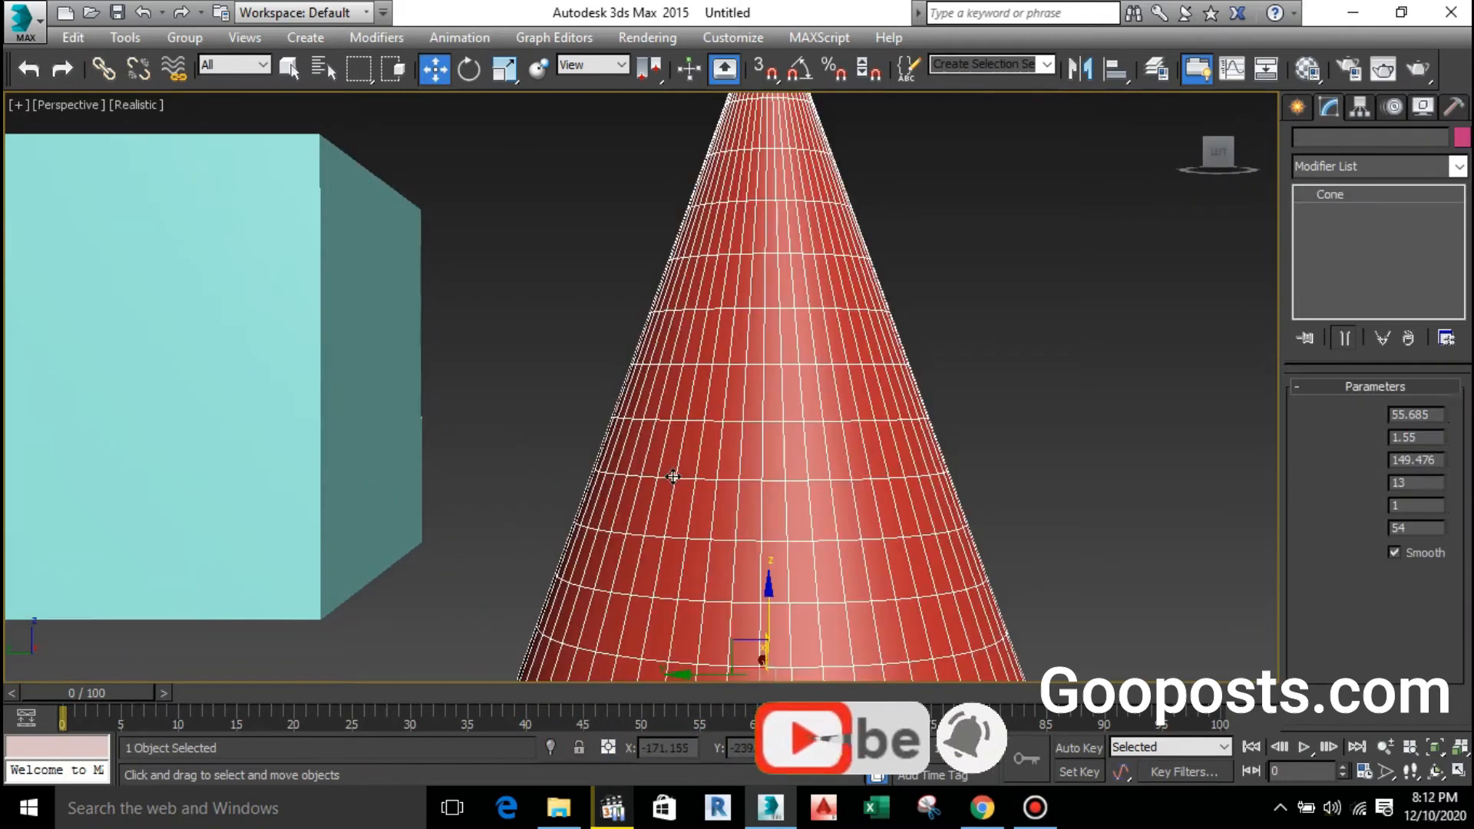
- Turn off smoothing on the cone to compare the faceted shading, and turn smoothing back on
left_click(1395, 553)
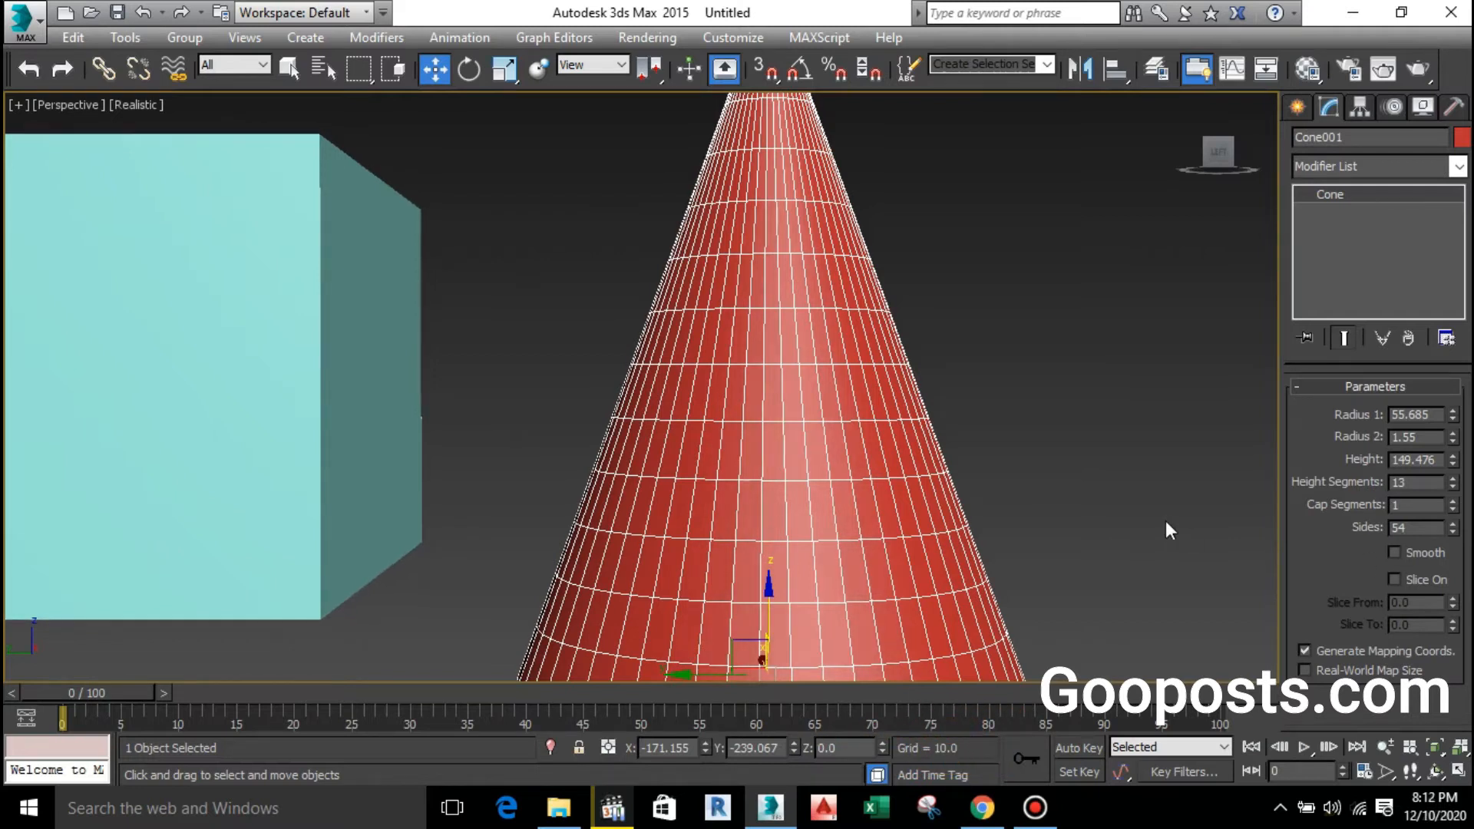
left_click(1021, 407)
middle_click_drag(681, 438, 619, 310)
left_click(652, 421)
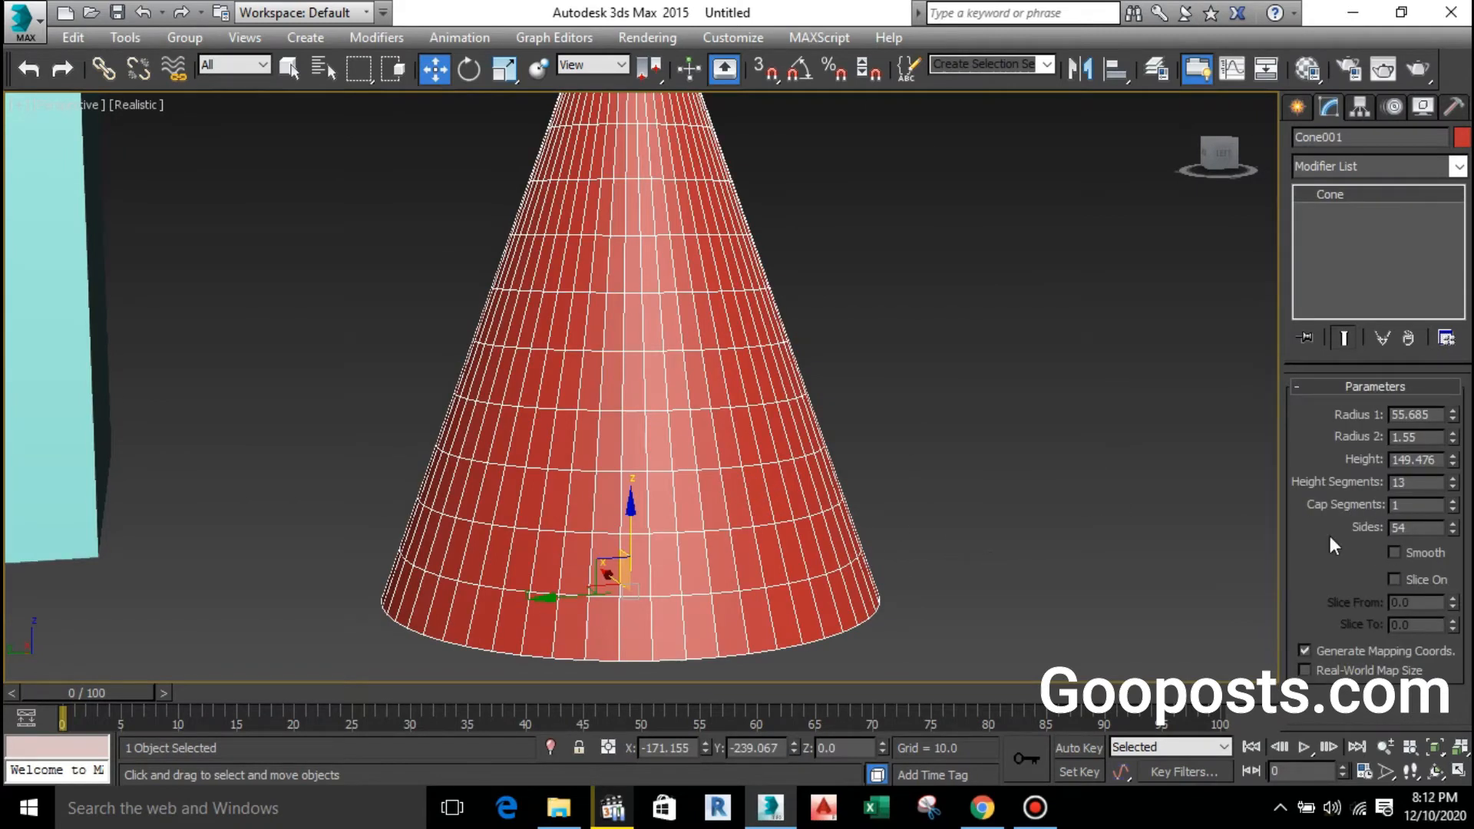
left_click(1394, 553)
middle_click_drag(746, 478, 533, 491)
scroll(727, 516, "down", 3)
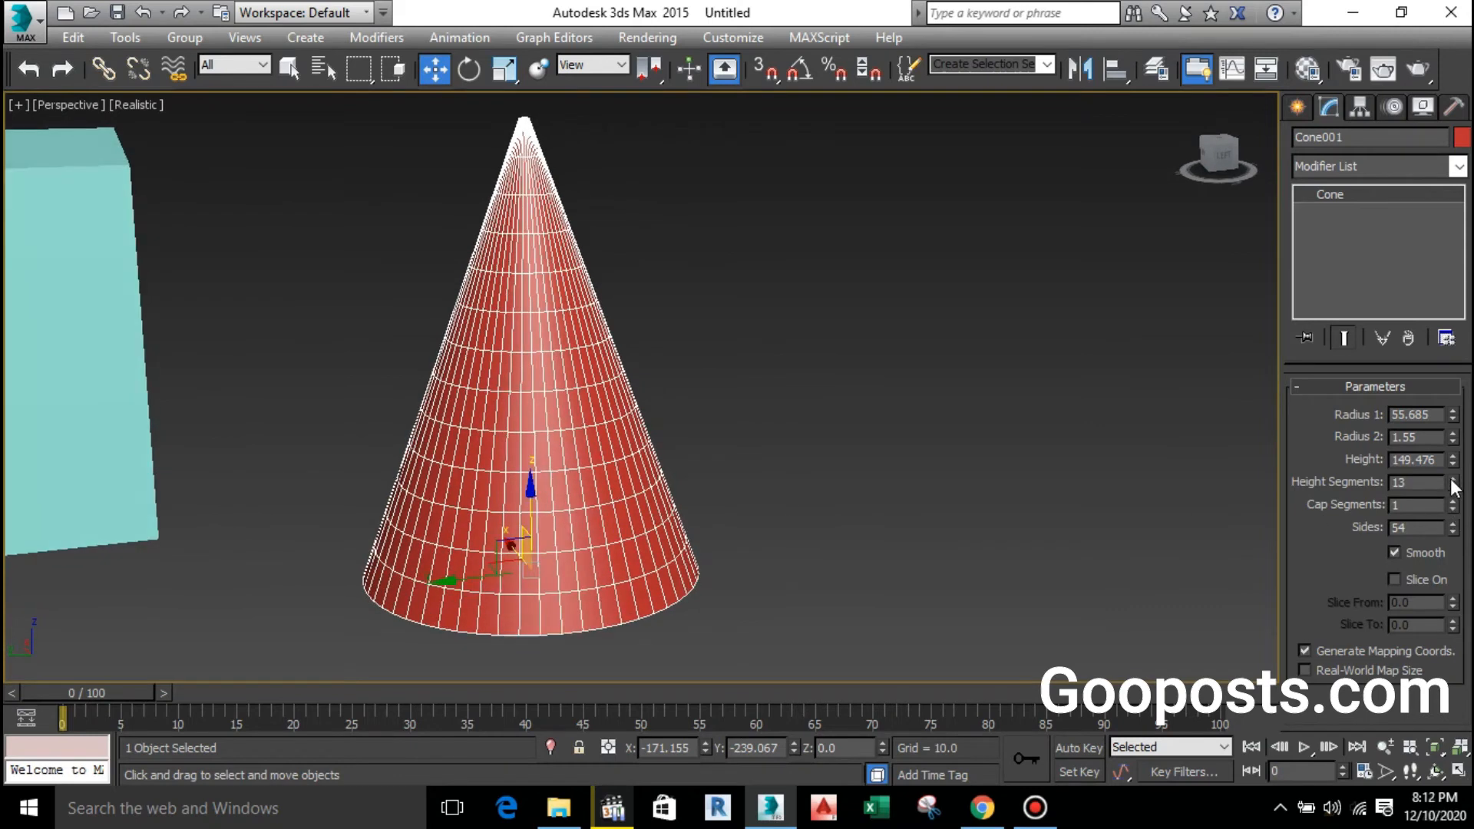
- Set the cone's Radius 2 to about 20.96 and its height to about 62.8, and turn on slicing
left_click_drag(1453, 460, 1292, 714)
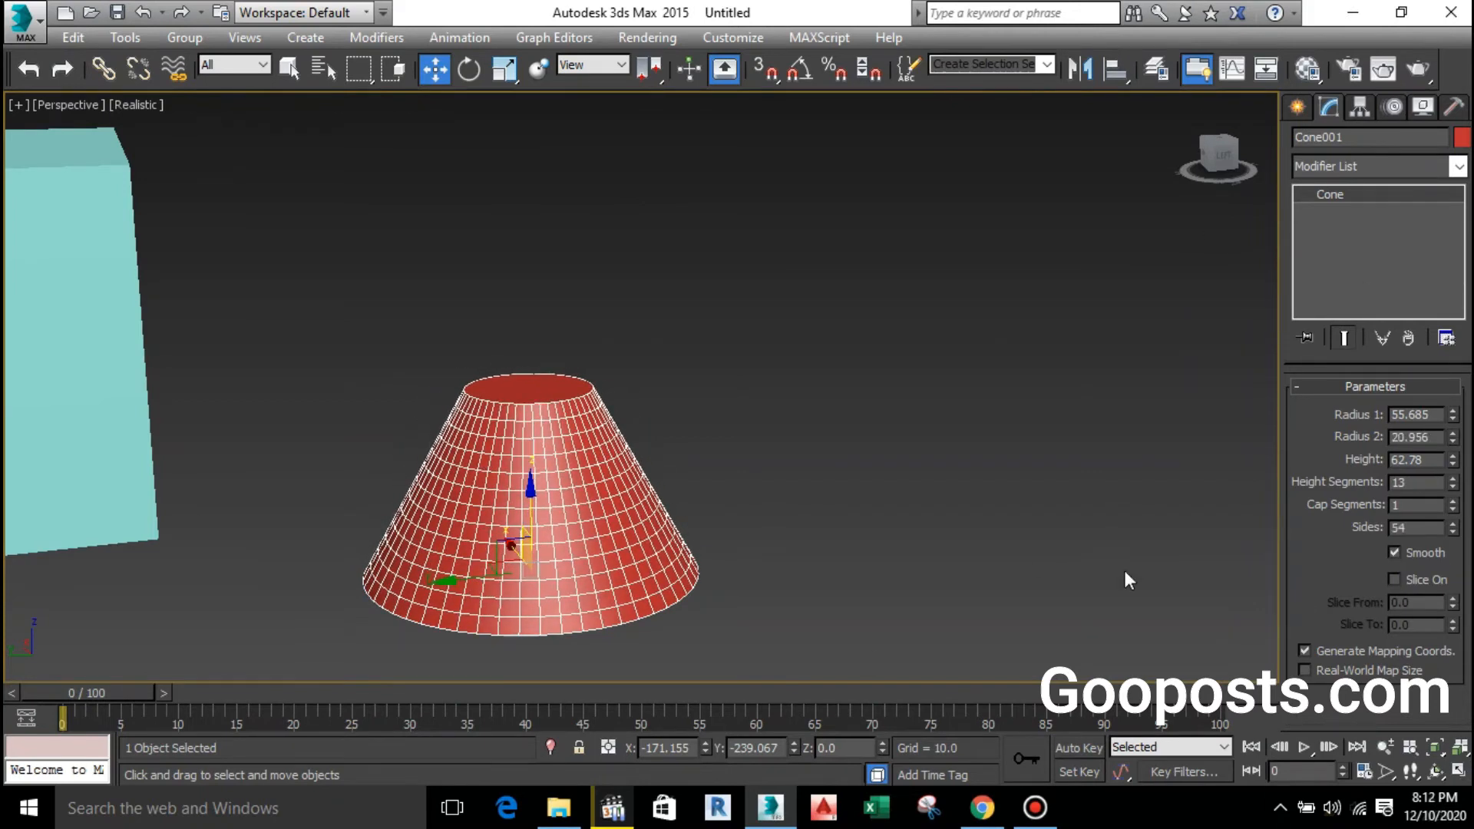
left_click(1394, 580)
scroll(499, 481, "down", 2)
middle_click_drag(500, 481, 456, 523, "alt")
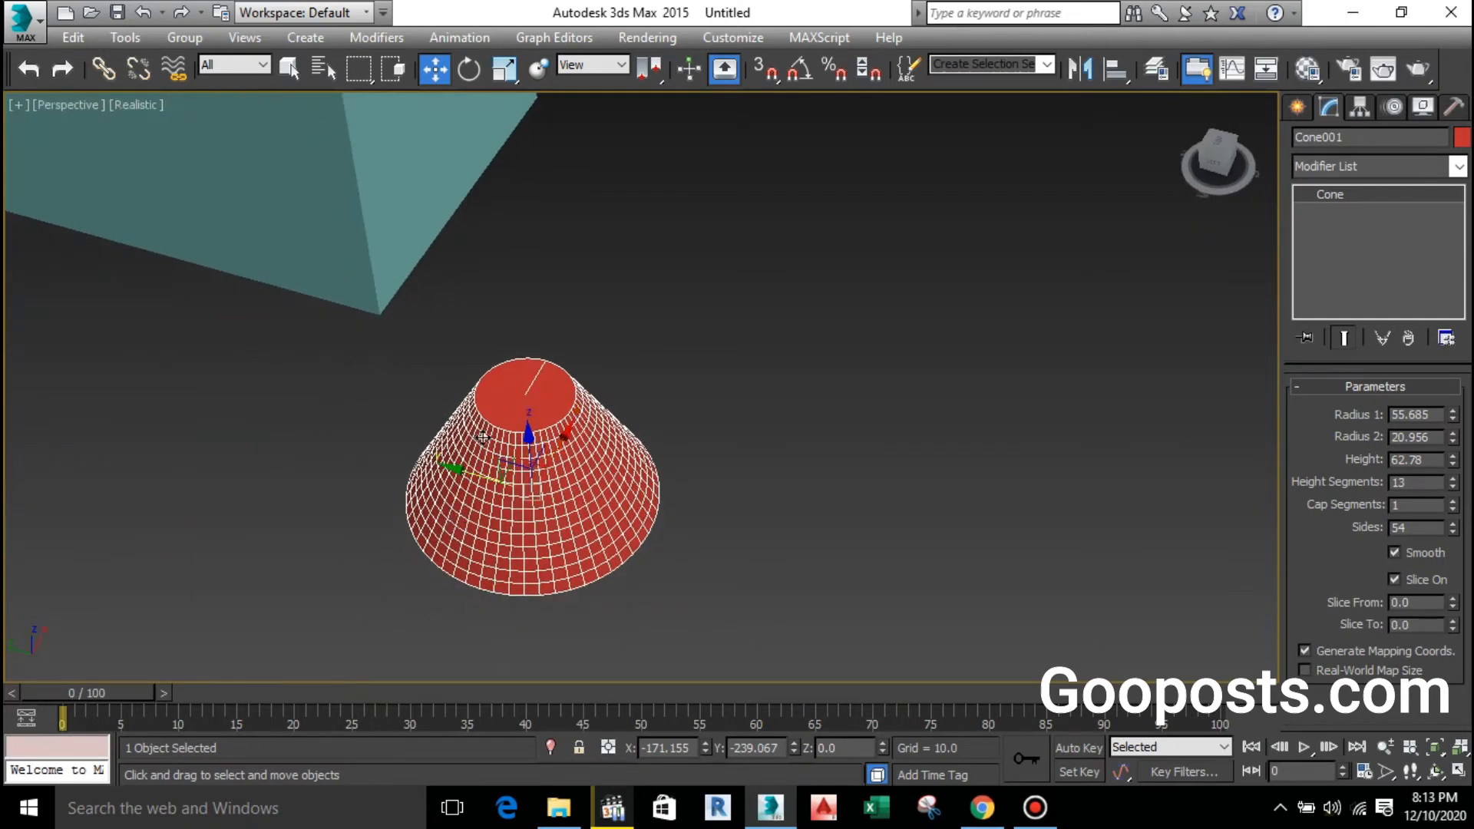
scroll(490, 441, "up", 2)
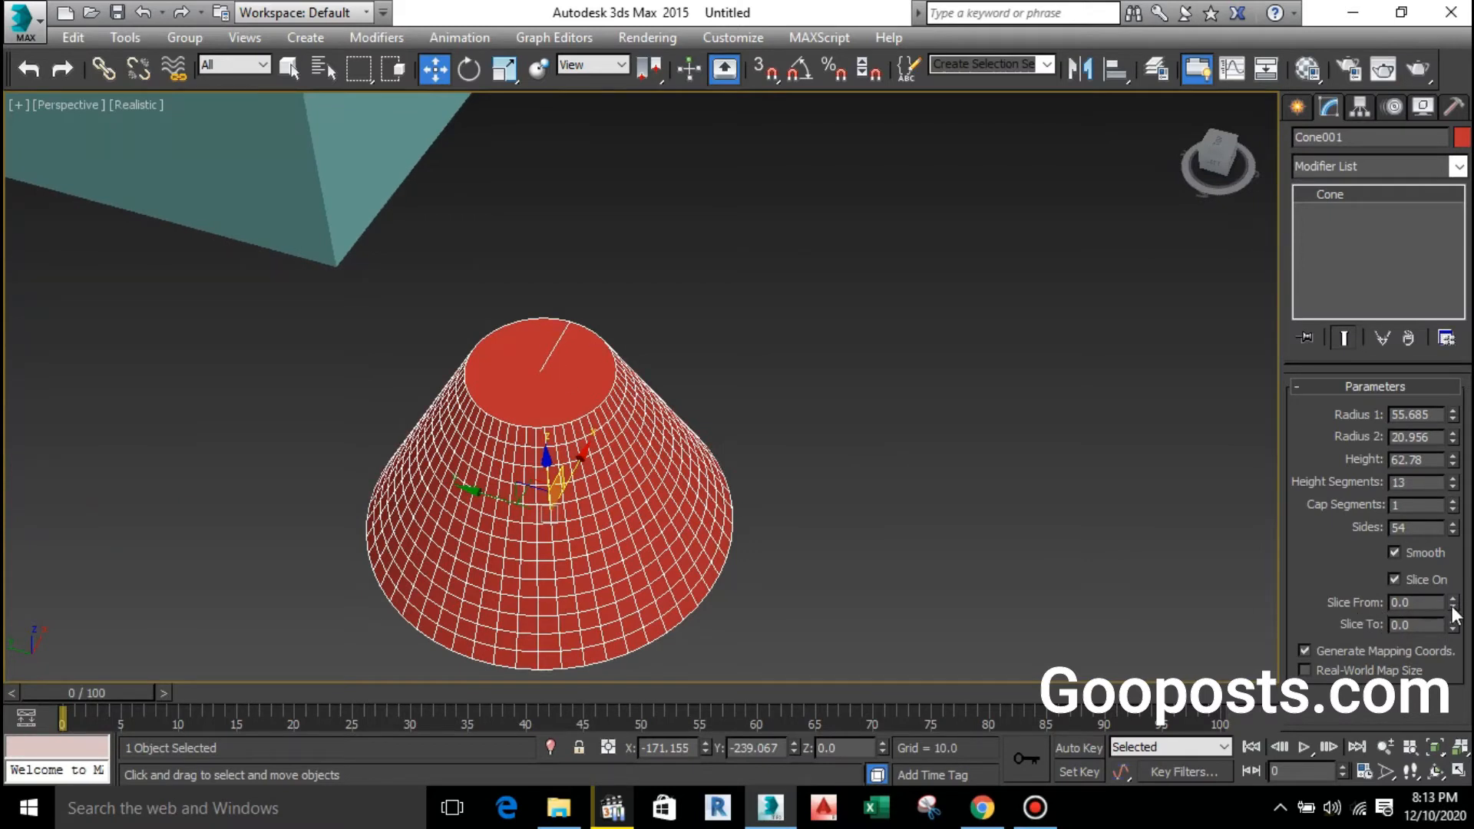
- Slice the cone from 74.5 to 10 degrees so only a wedge remains
left_click_drag(1454, 607, 1391, 364)
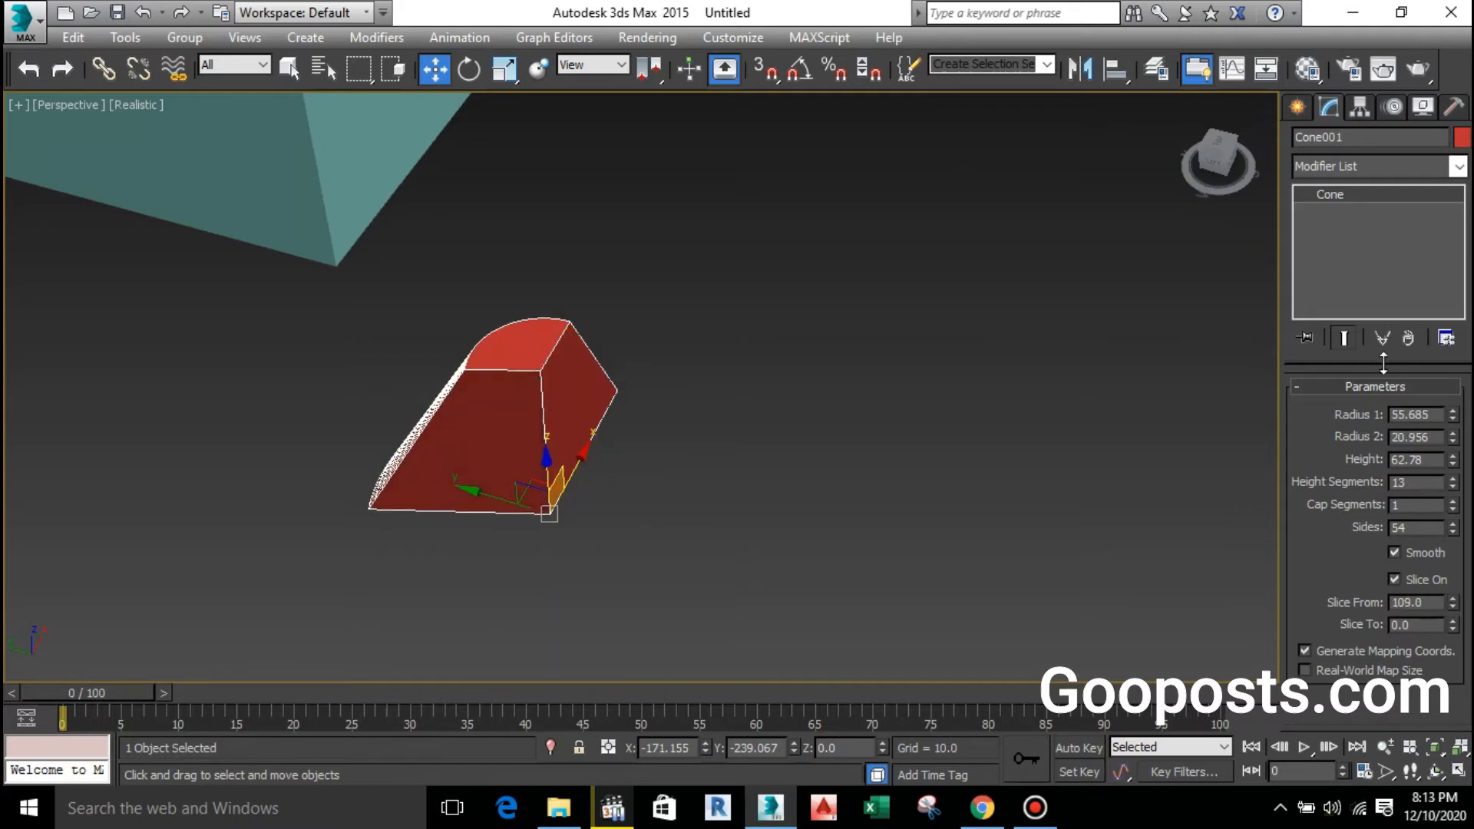
key("F11")
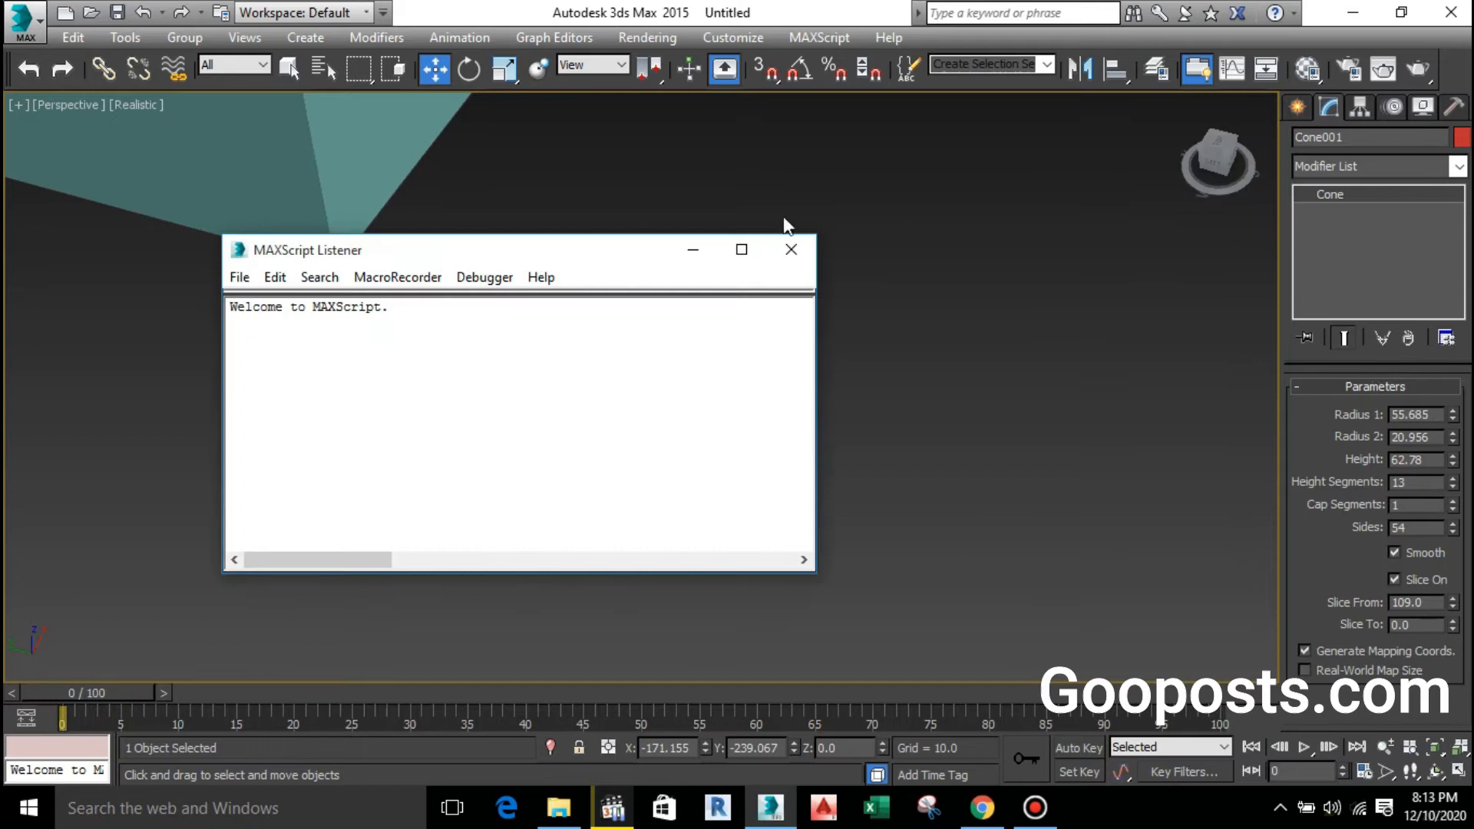
left_click(693, 249)
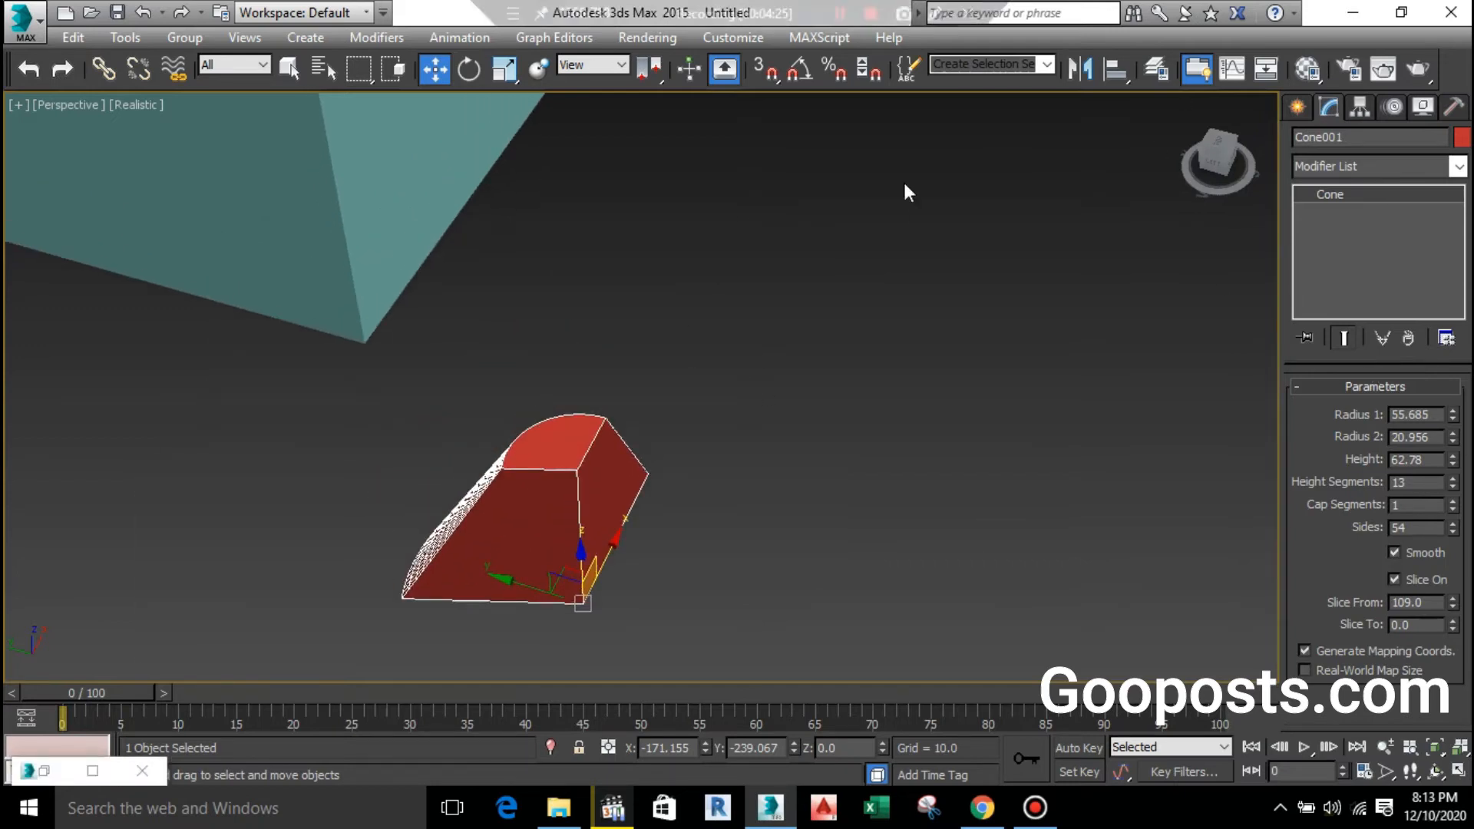
left_click_drag(1453, 602, 1293, 672)
left_click_drag(1454, 630, 1335, 618)
middle_click_drag(726, 507, 797, 553)
scroll(696, 495, "down", 5)
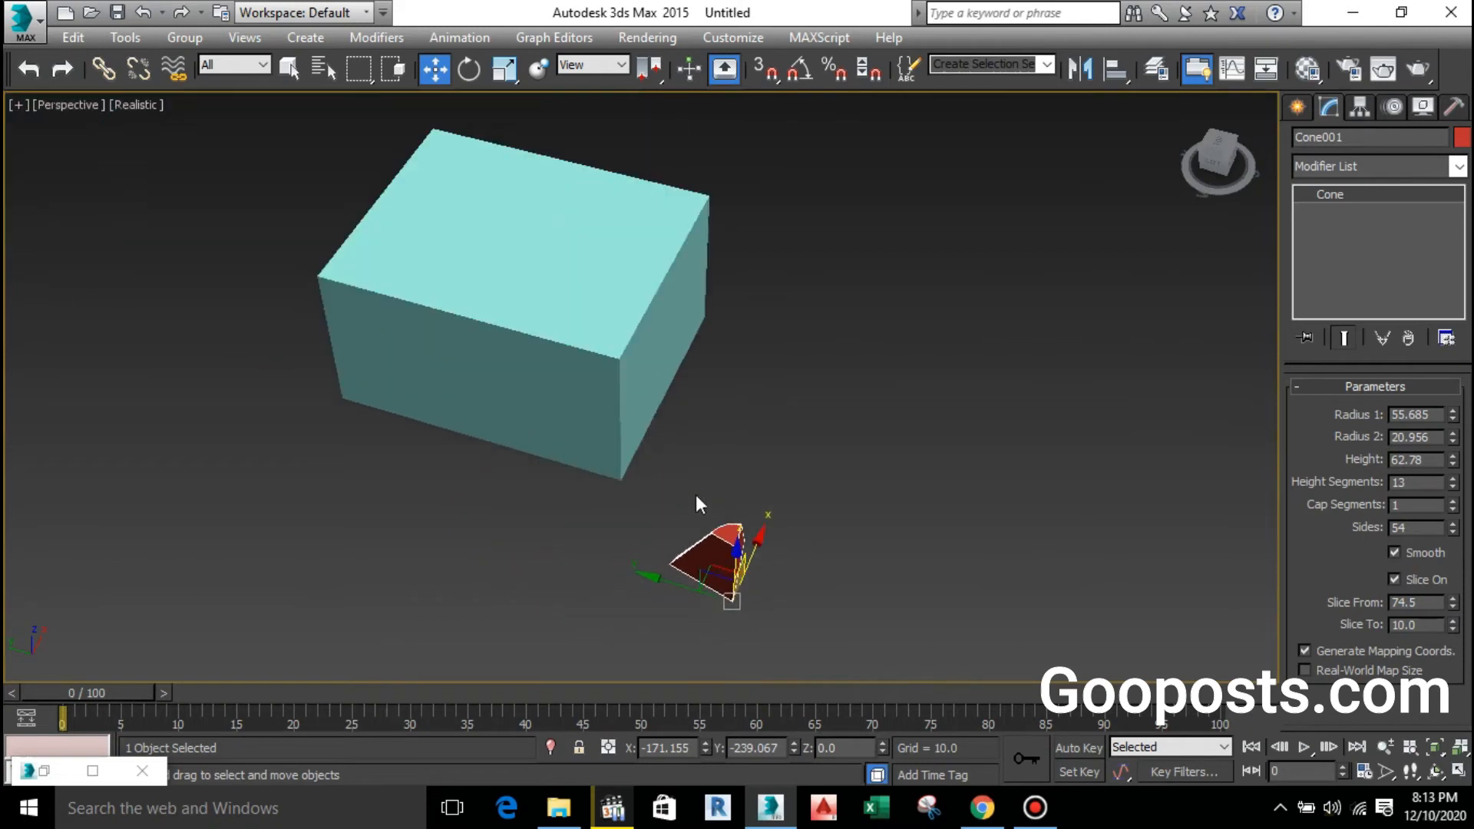
middle_click_drag(602, 539, 591, 464, "alt")
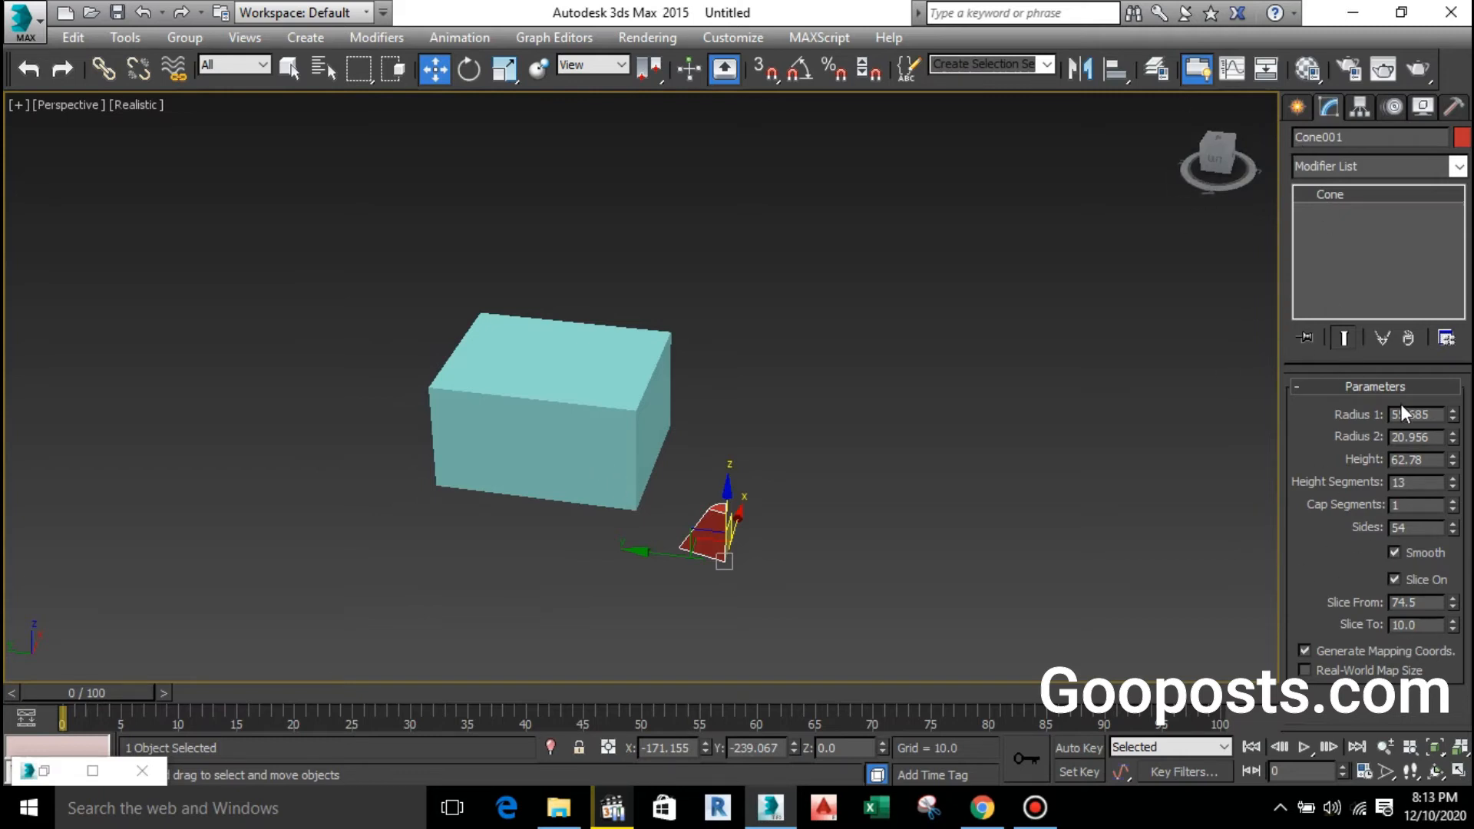
- Delete the sliced cone and create a cylinder with a radius of about 85.8 and a height of about 361.4 beside the box
left_click(1300, 111)
key("Delete")
left_click(1335, 287)
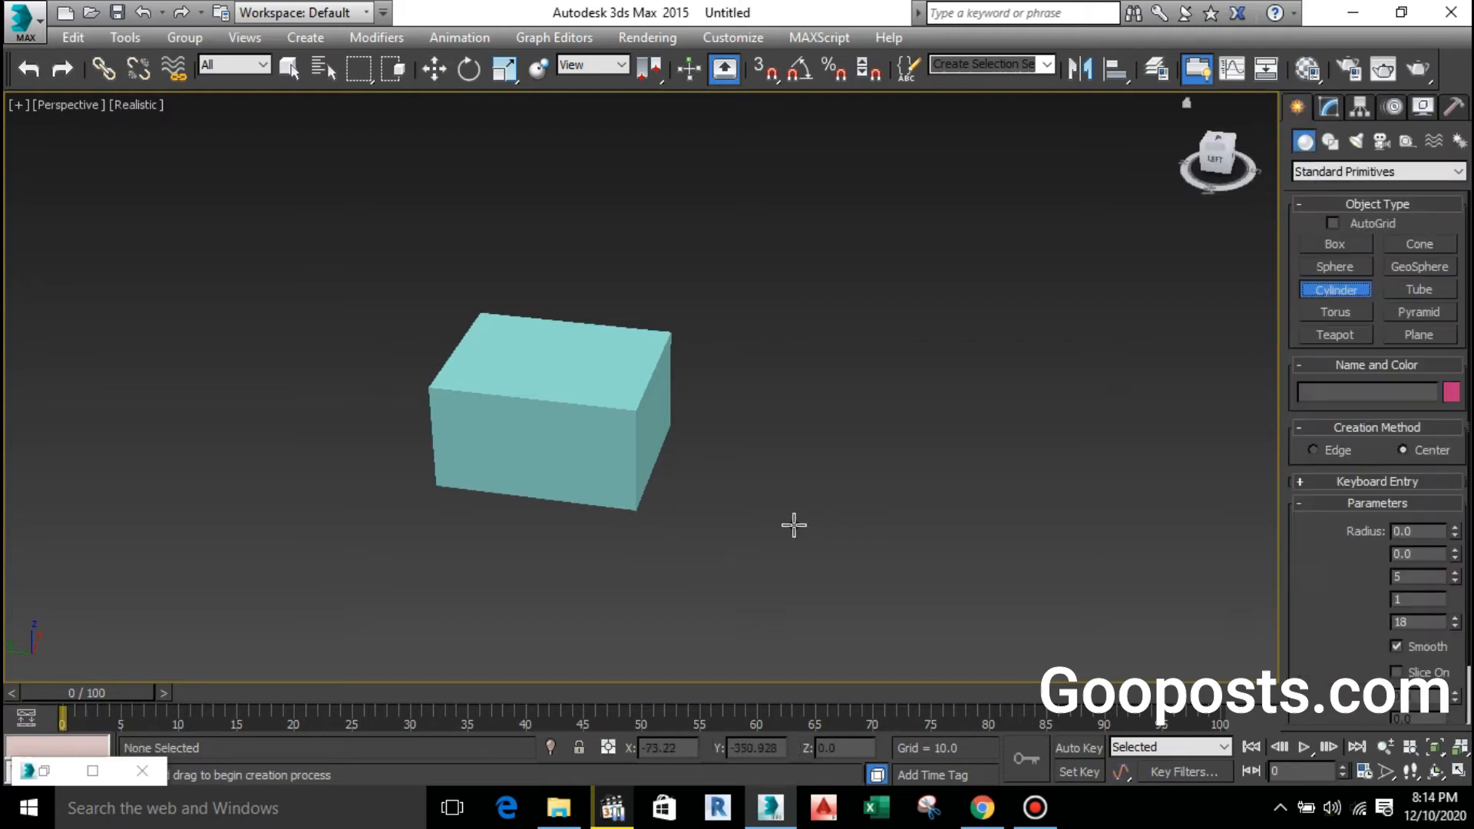
left_click_drag(793, 523, 860, 537)
left_click(764, 219)
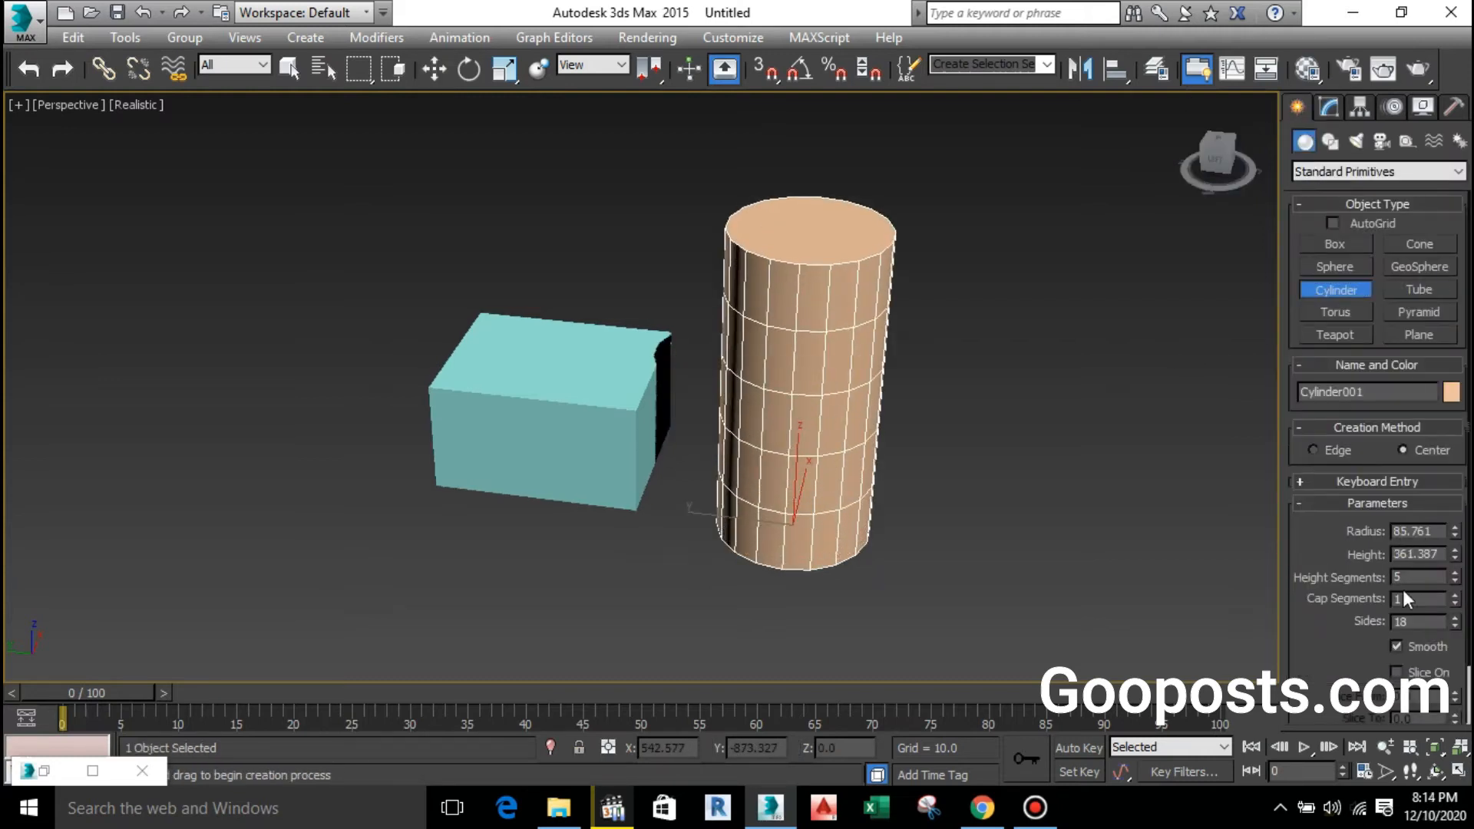
- Create a teapot with a radius of about 87.8 on the opposite side of the box from the cylinder
left_click(1348, 337)
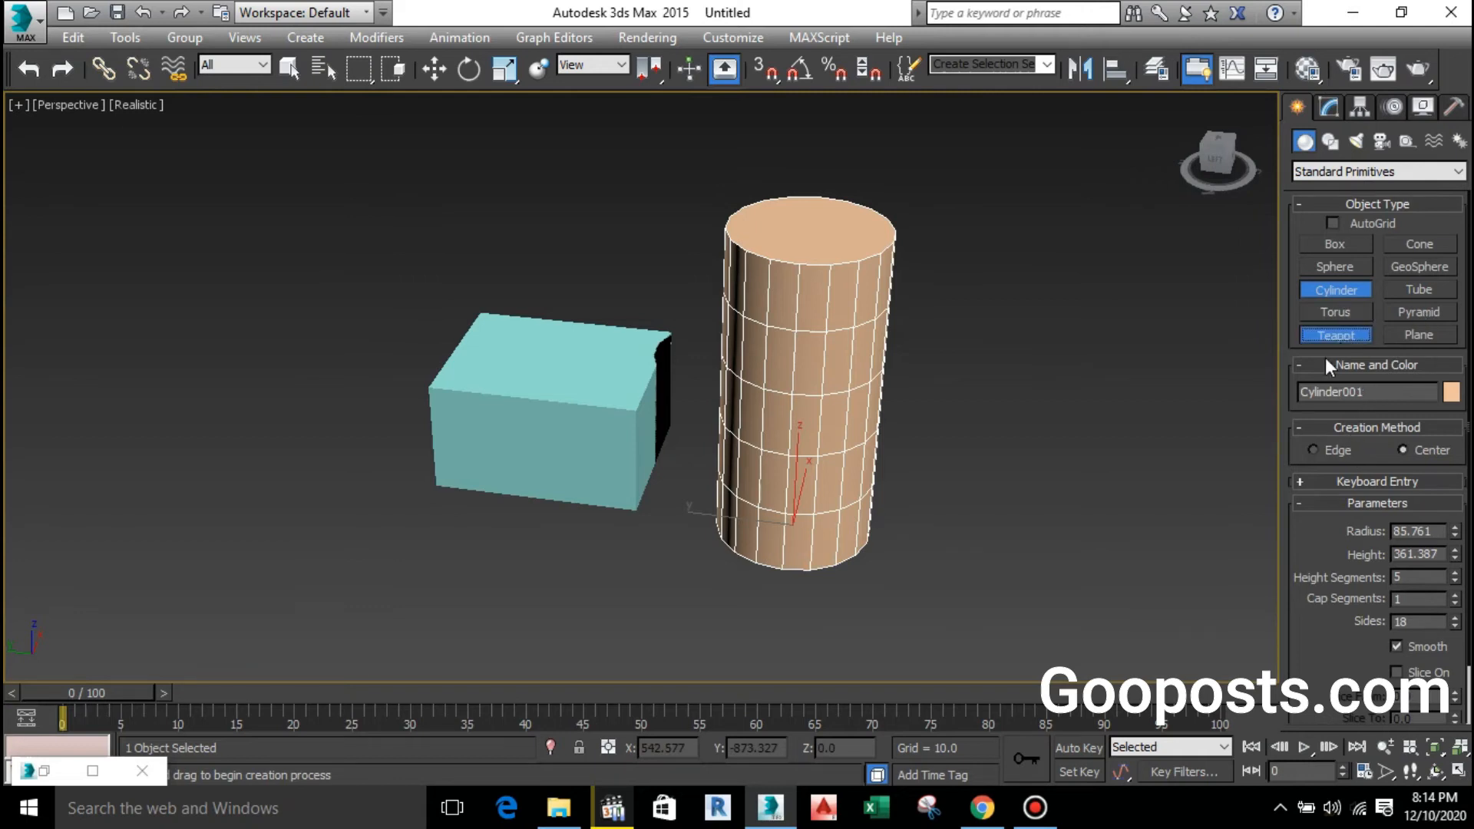
middle_click_drag(836, 489, 883, 479)
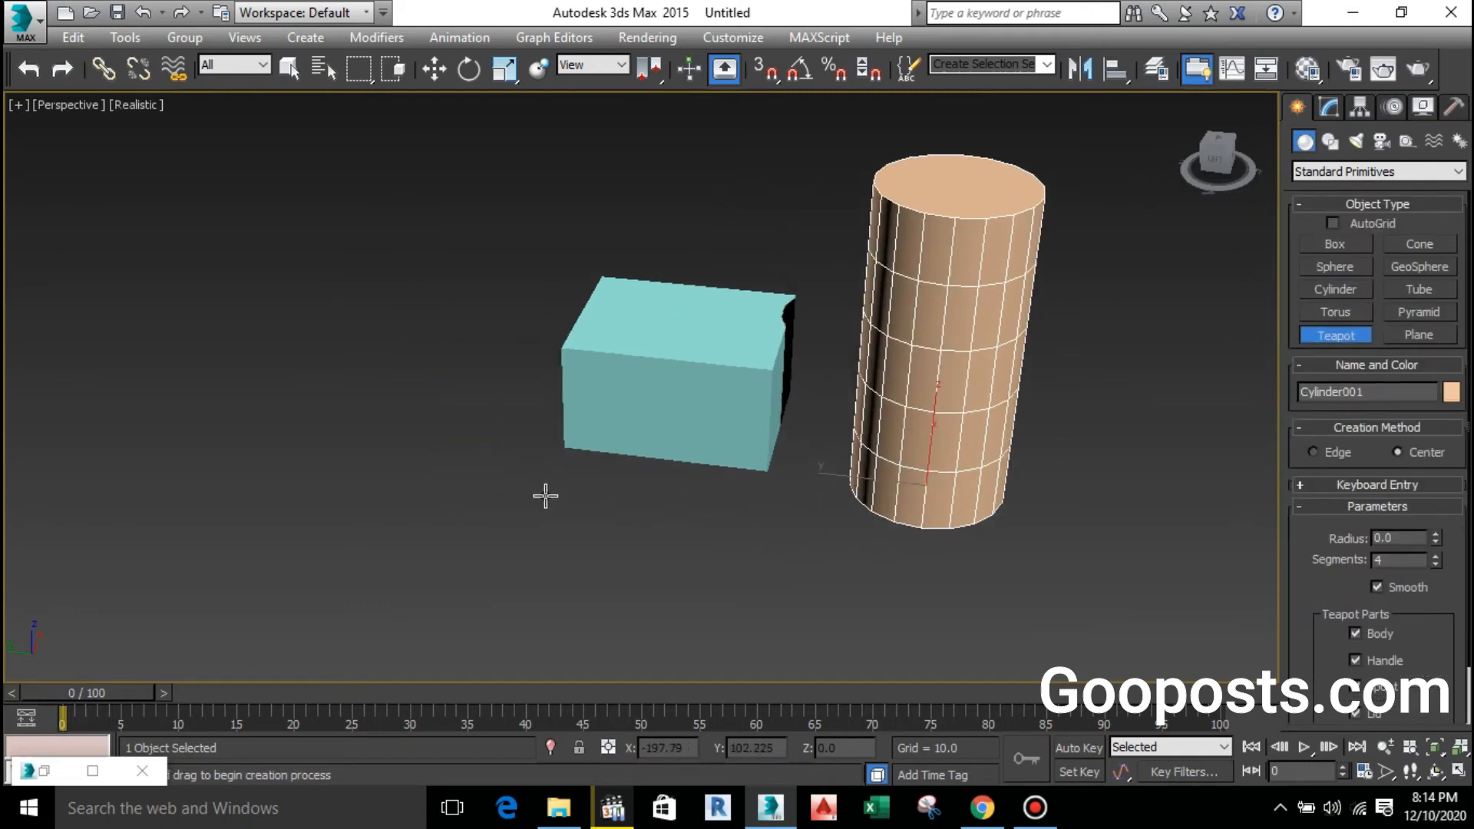
scroll(632, 501, "up", 3)
middle_click_drag(632, 501, 637, 474, "alt")
scroll(637, 475, "down", 3)
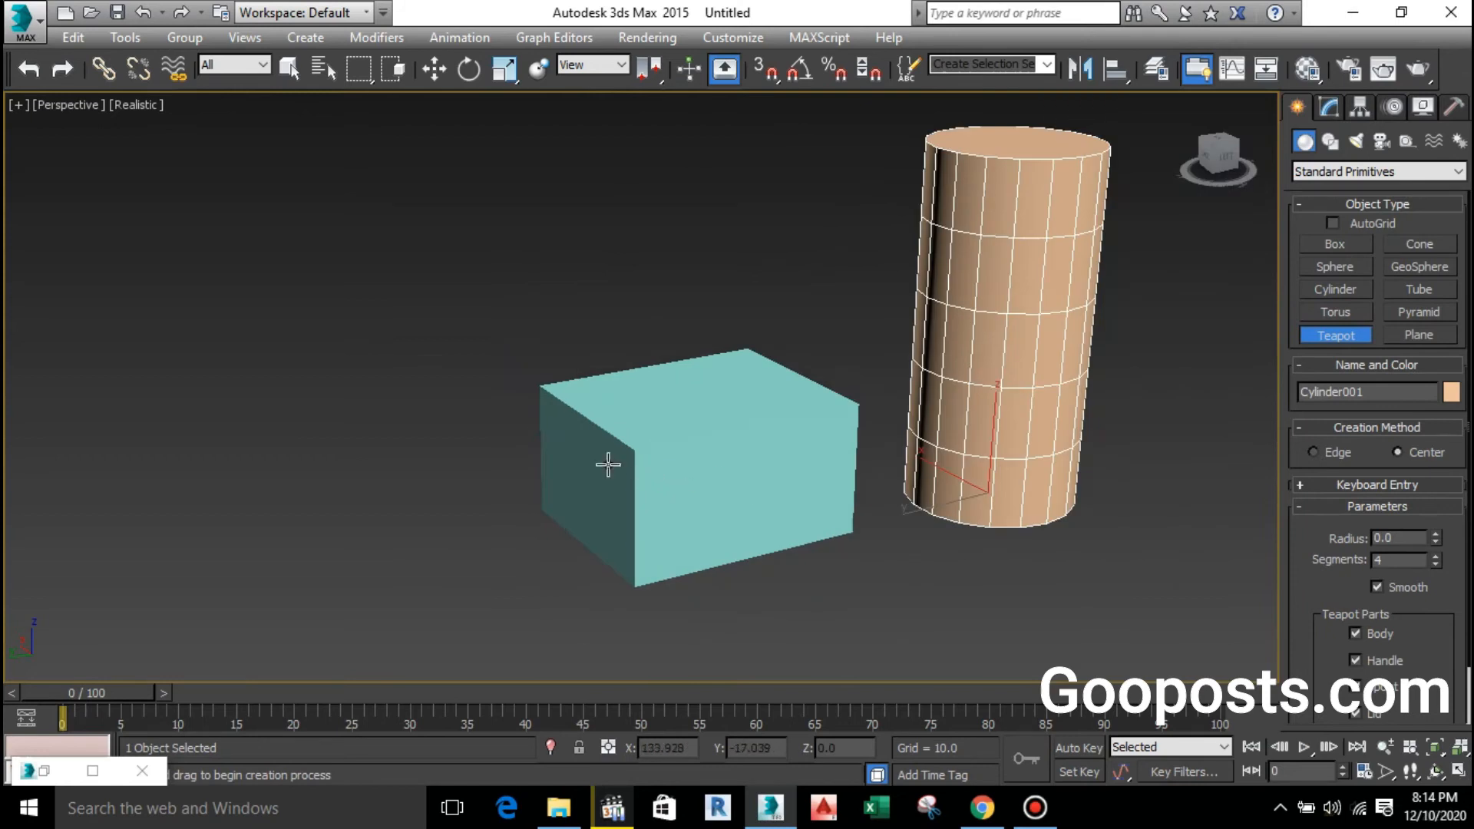
scroll(505, 445, "down", 3)
middle_click_drag(789, 479, 677, 487)
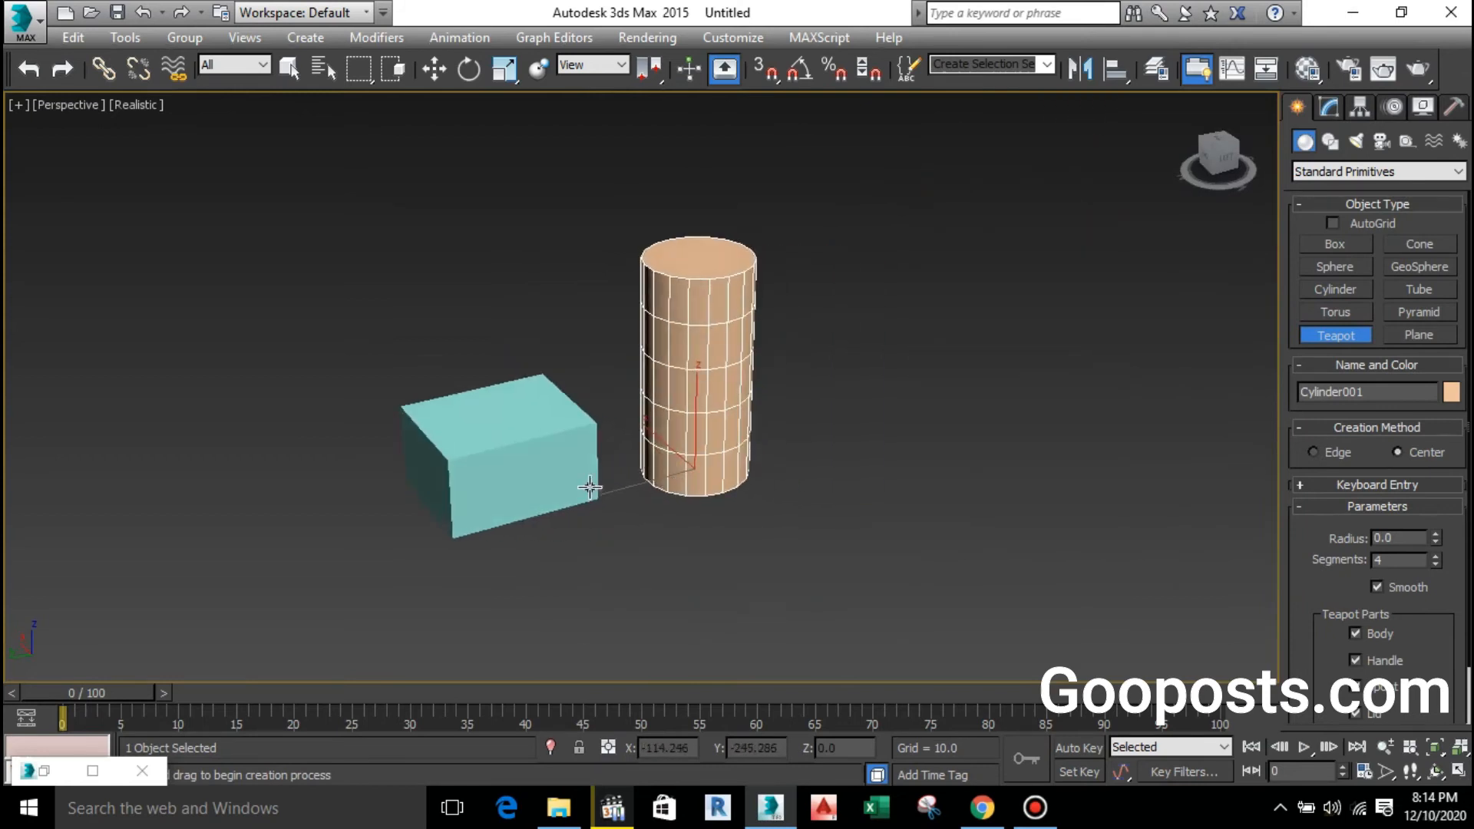
mouse_move(328, 569)
left_mouse_down()
mouse_move(415, 668)
mouse_move(385, 596)
mouse_move(344, 560)
left_mouse_up()
scroll(288, 542, "up", 5)
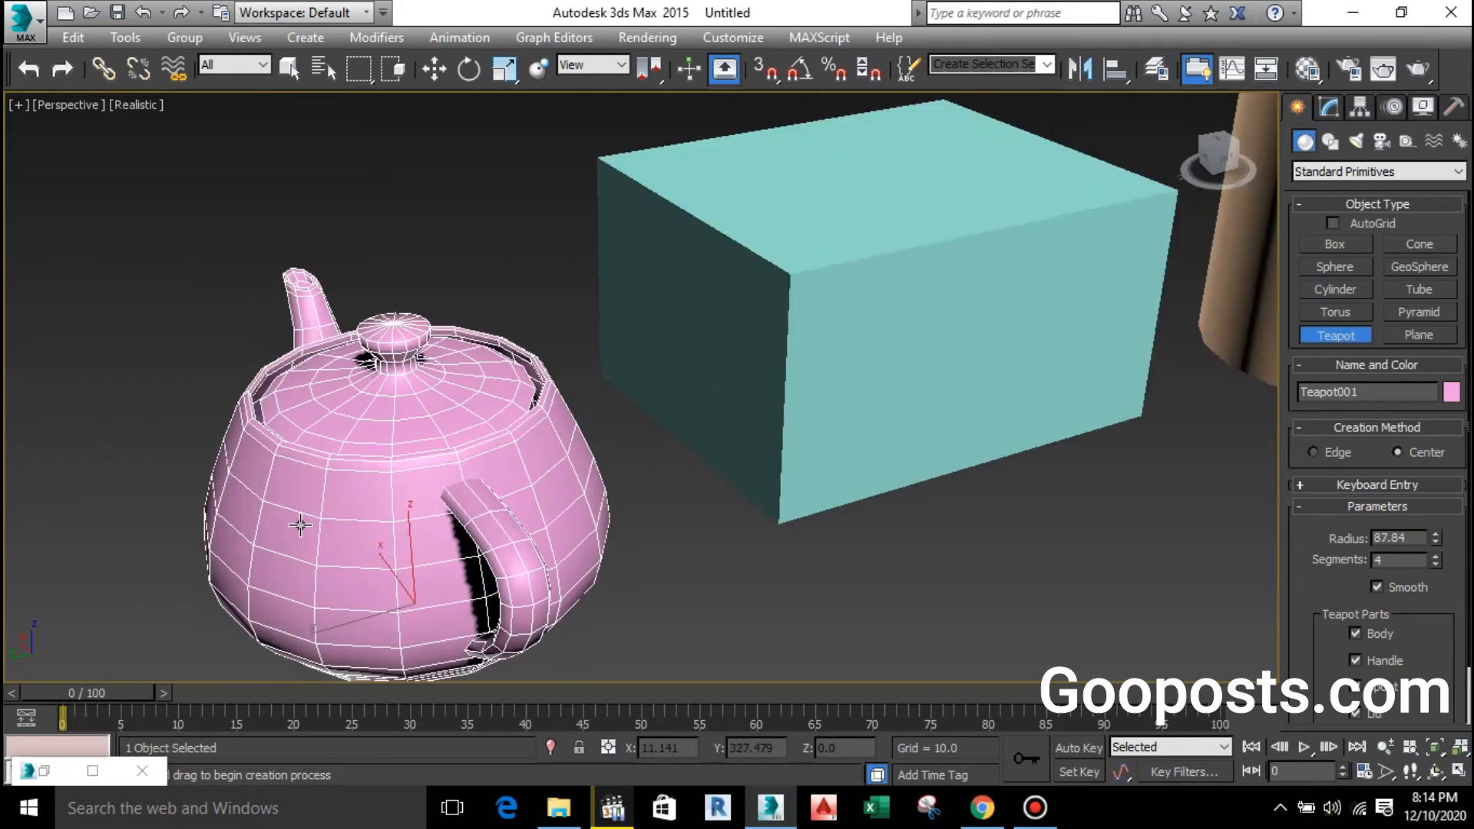
key("w")
- Enlarge the teapot's radius and raise its segment count for a smoother surface, and deselect it
key("z")
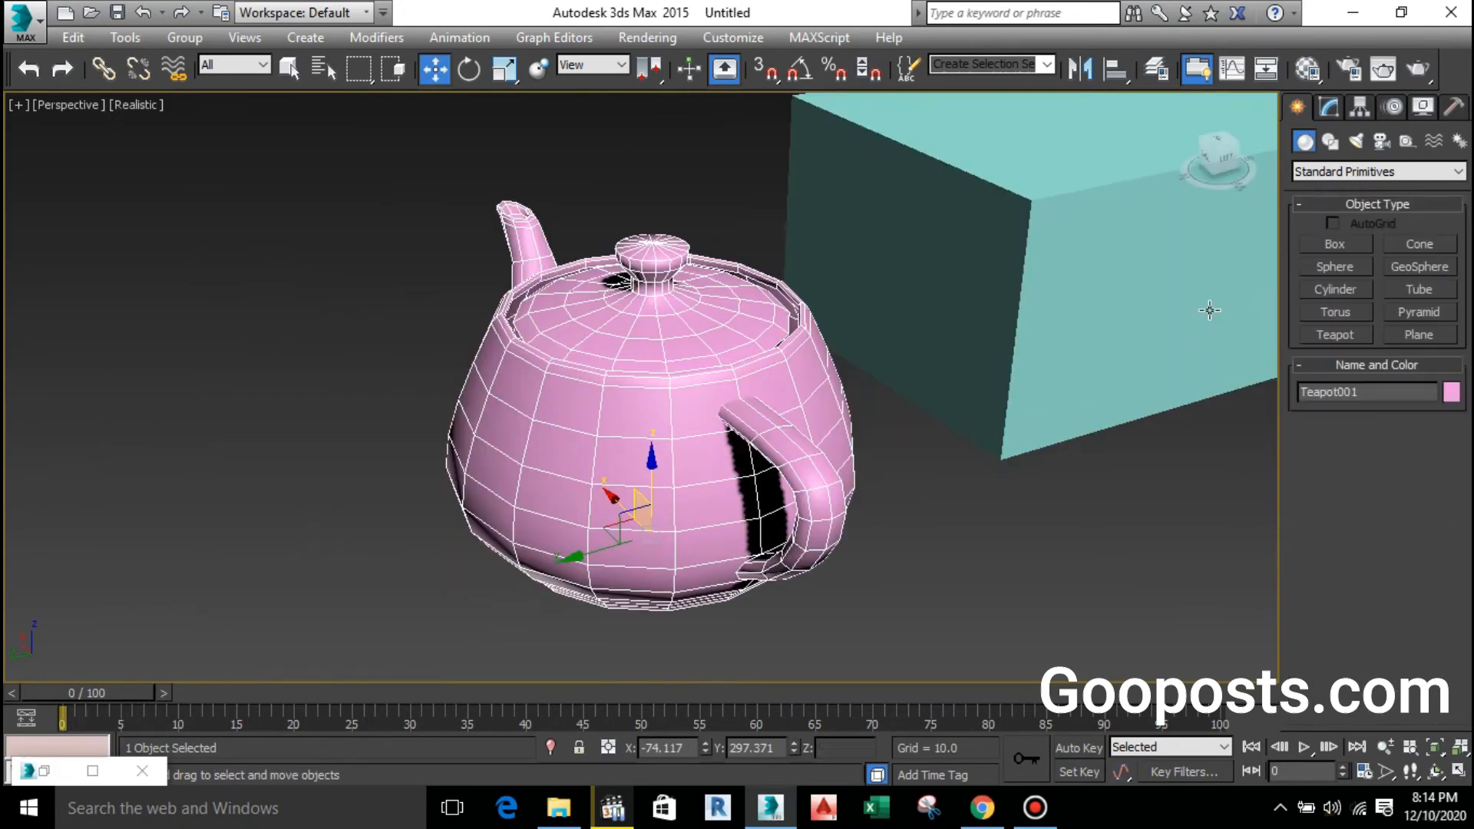
left_click(1330, 106)
left_click_drag(1433, 418, 1433, 538)
left_click_drag(1414, 458, 1358, 273)
left_click(914, 550)
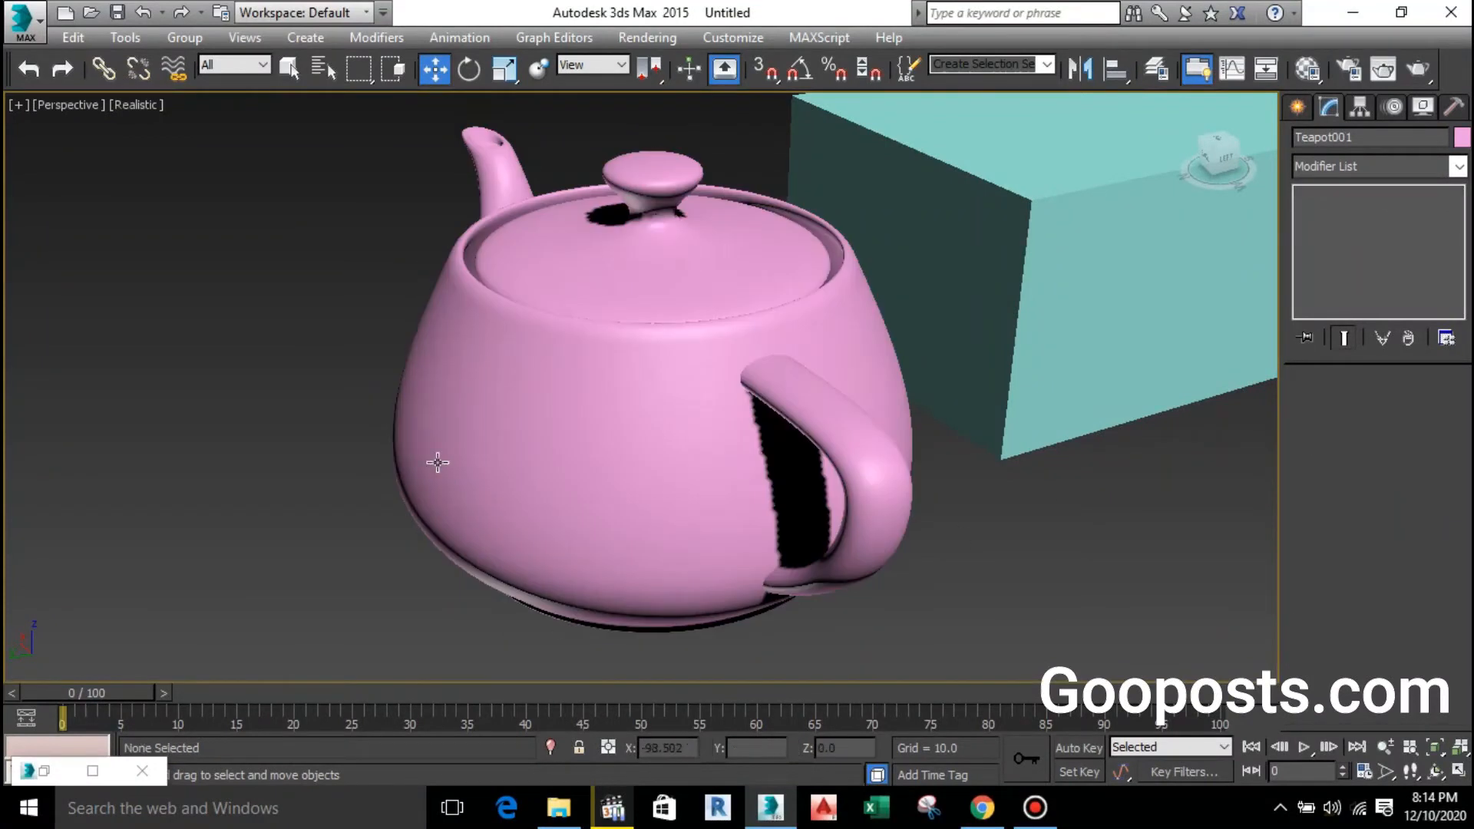
- Select the teapot, box and cylinder together and clear the selection
scroll(629, 439, "down", 5)
middle_click_drag(569, 474, 411, 444)
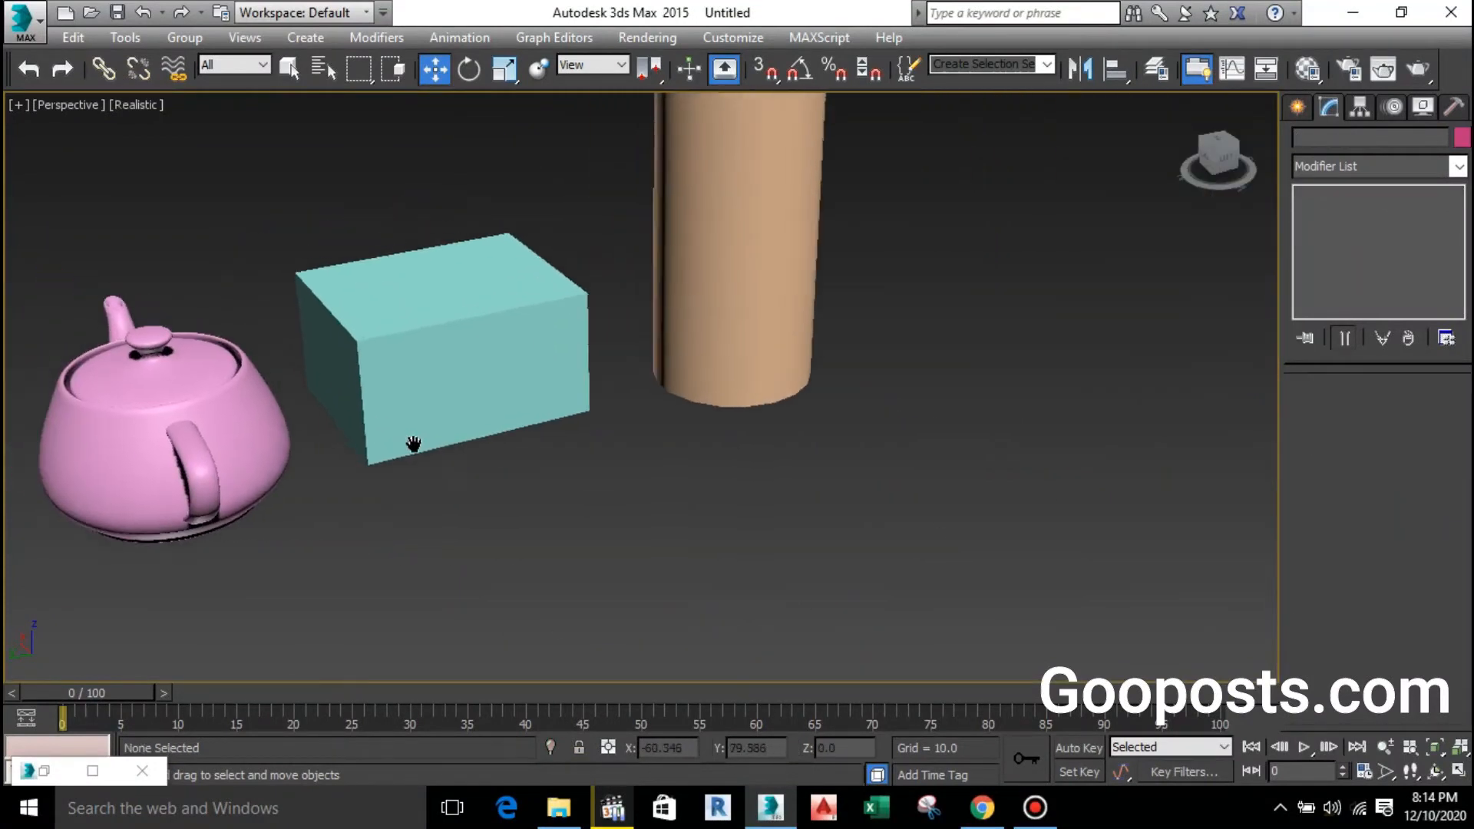
scroll(427, 427, "down", 3)
scroll(427, 427, "down", 2)
left_click_drag(882, 553, 178, 208)
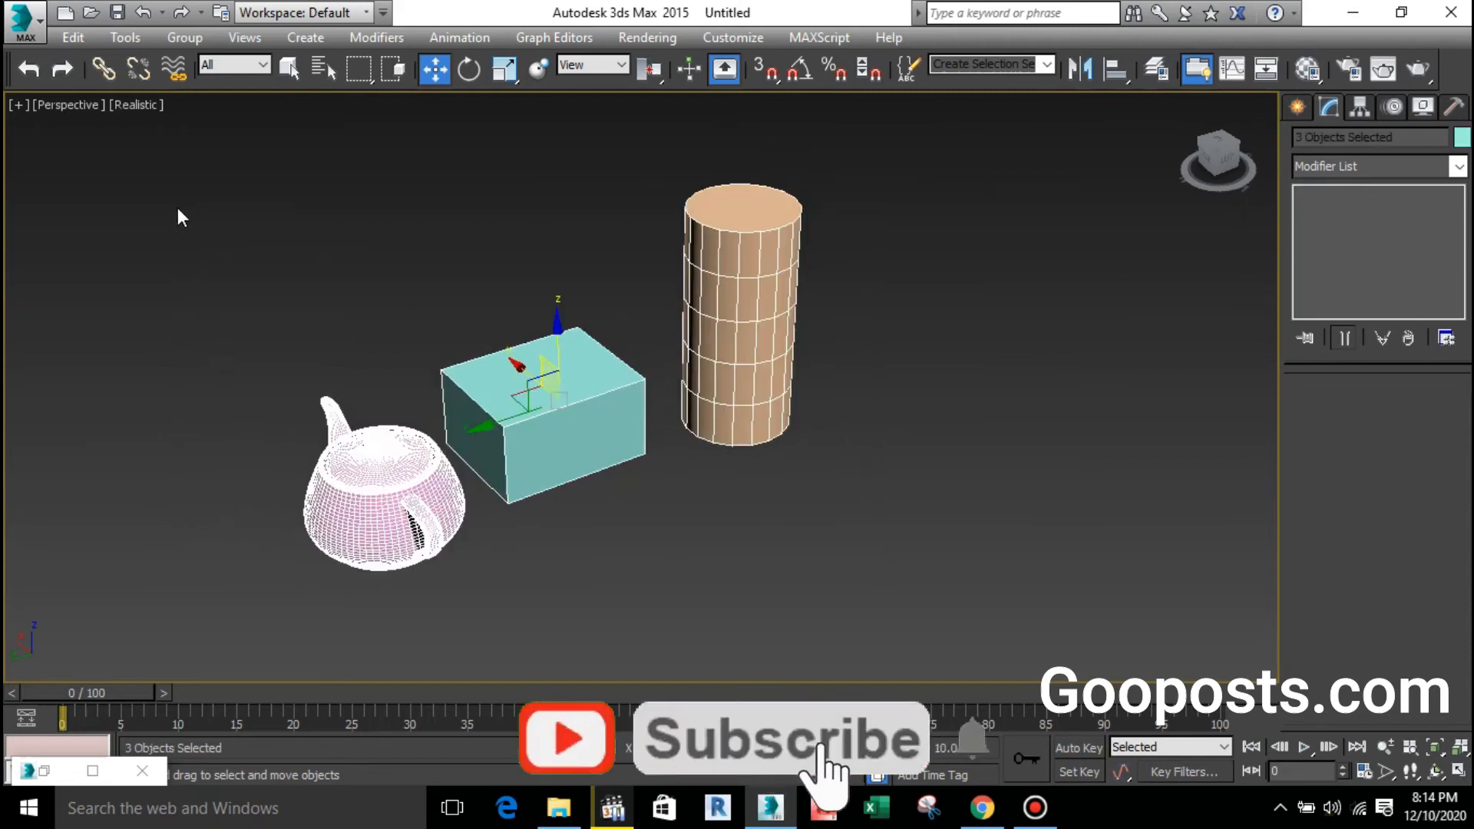
left_click(628, 487)
- Check the box's parameters and set the cylinder's cap segments to 2
left_click(1299, 108)
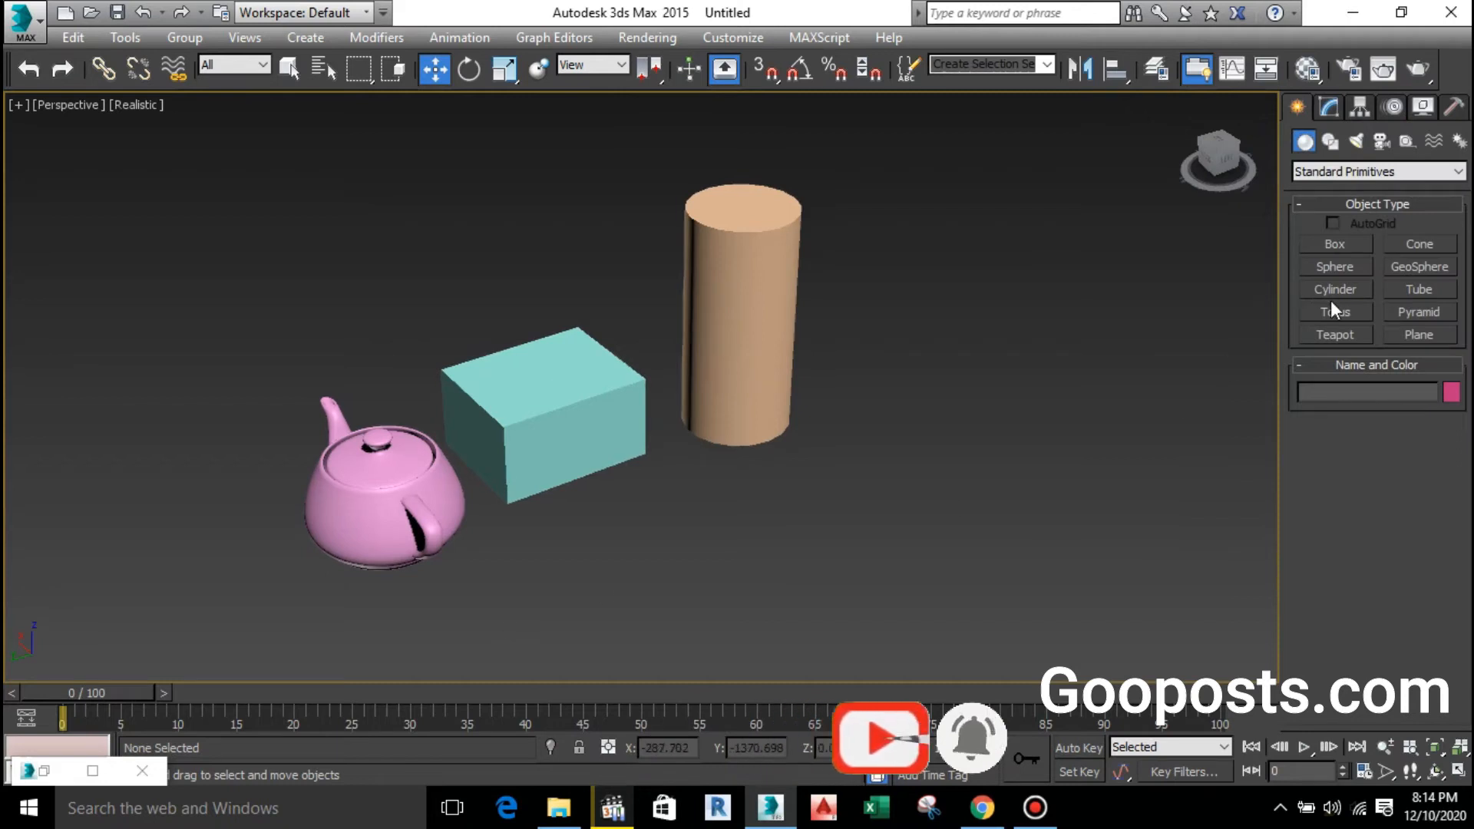
left_click(1329, 108)
left_click(513, 482)
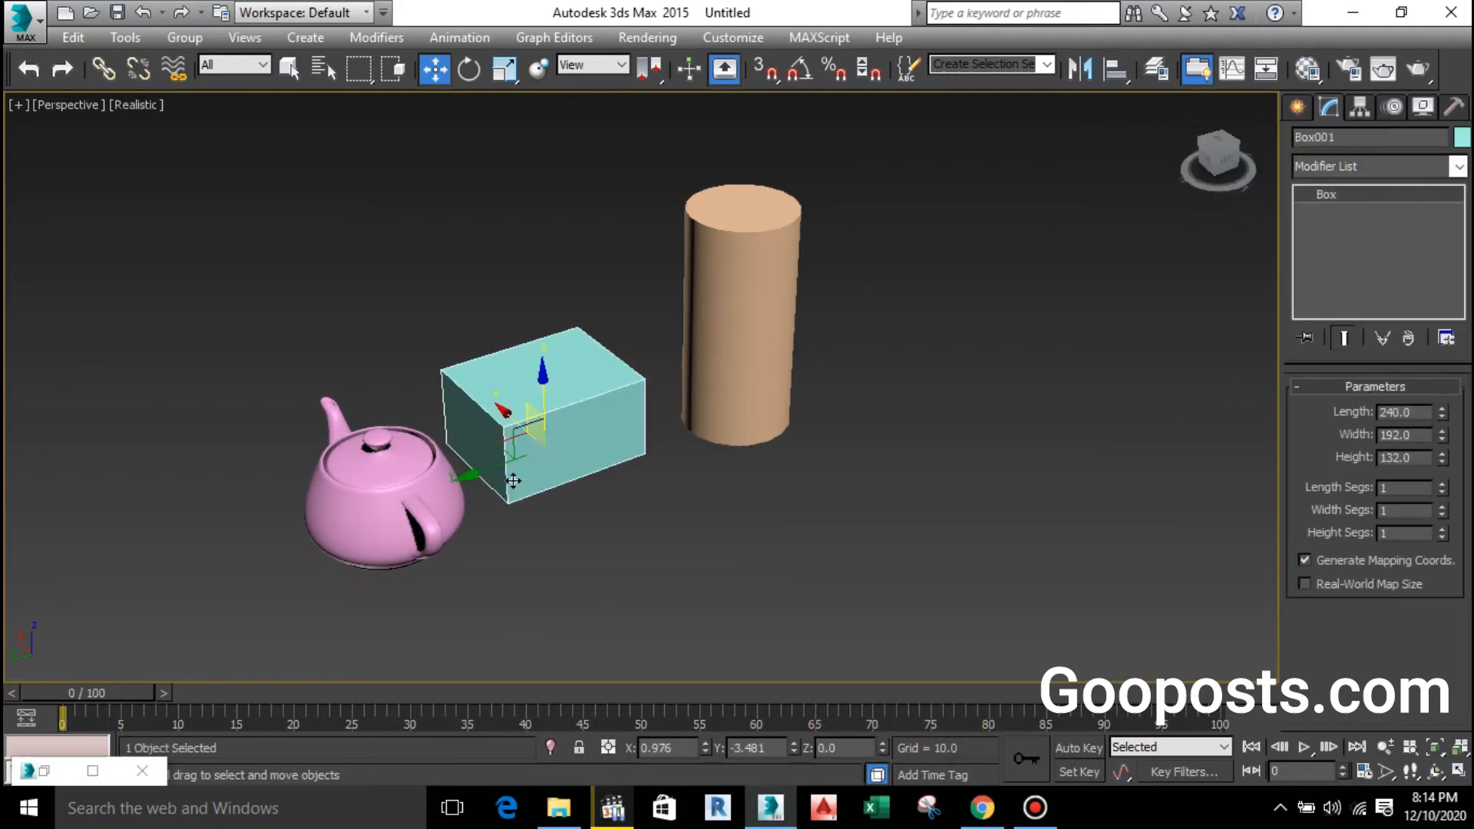
left_click(762, 324)
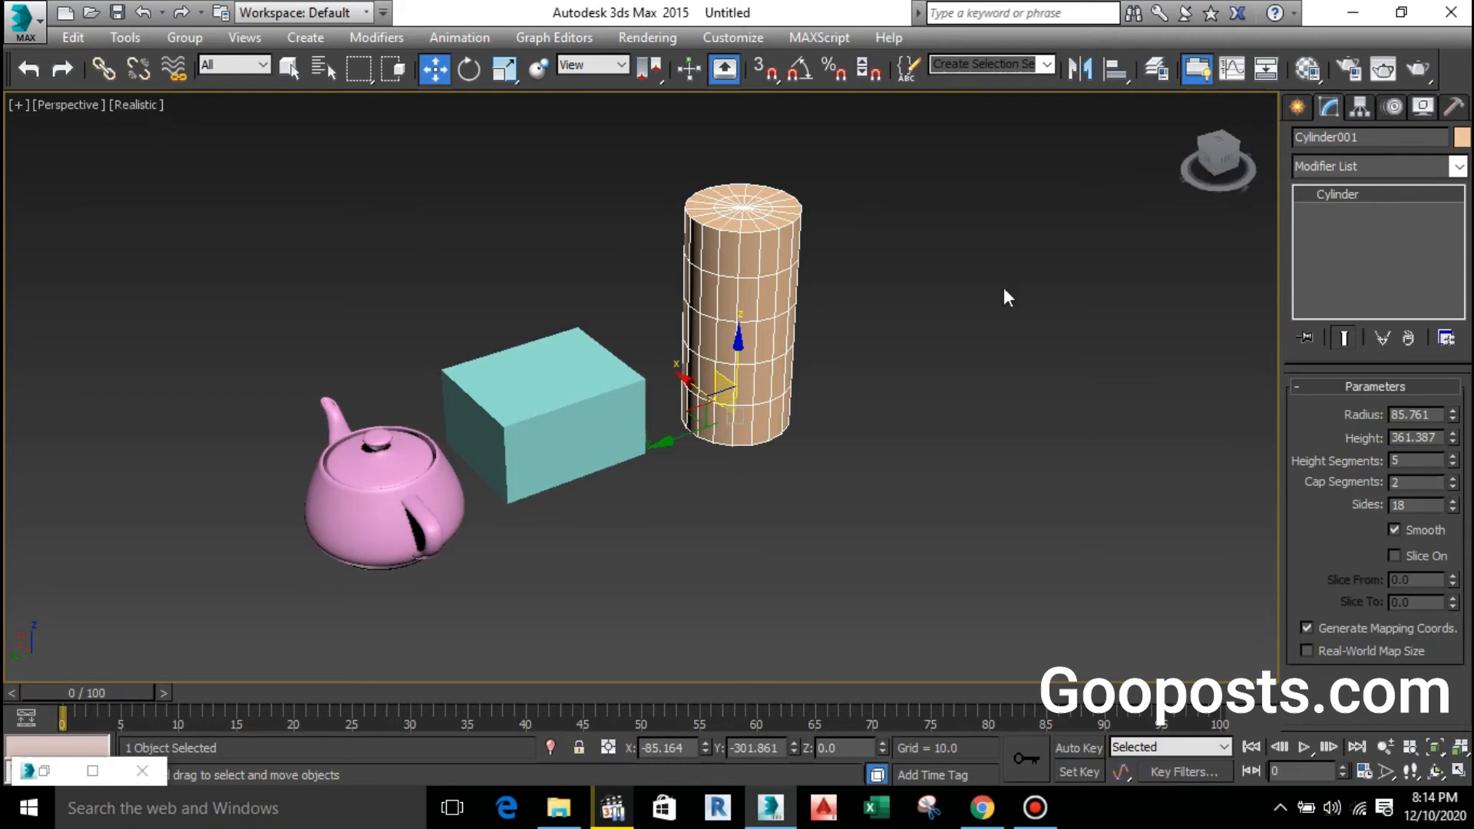
left_click(1455, 478)
left_click(807, 472)
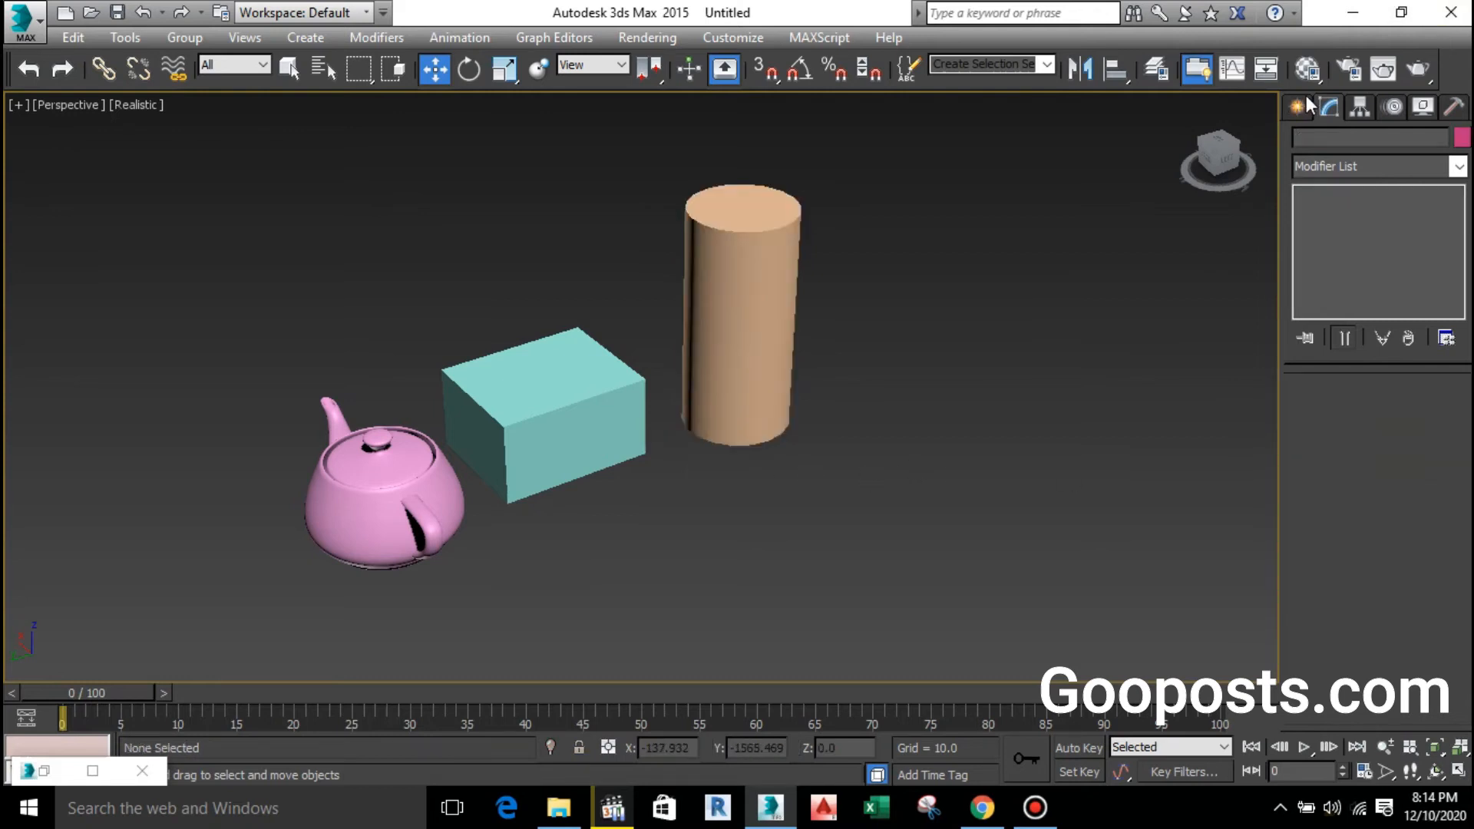
- Select the box and look through the modifiers available for it
left_click(1293, 112)
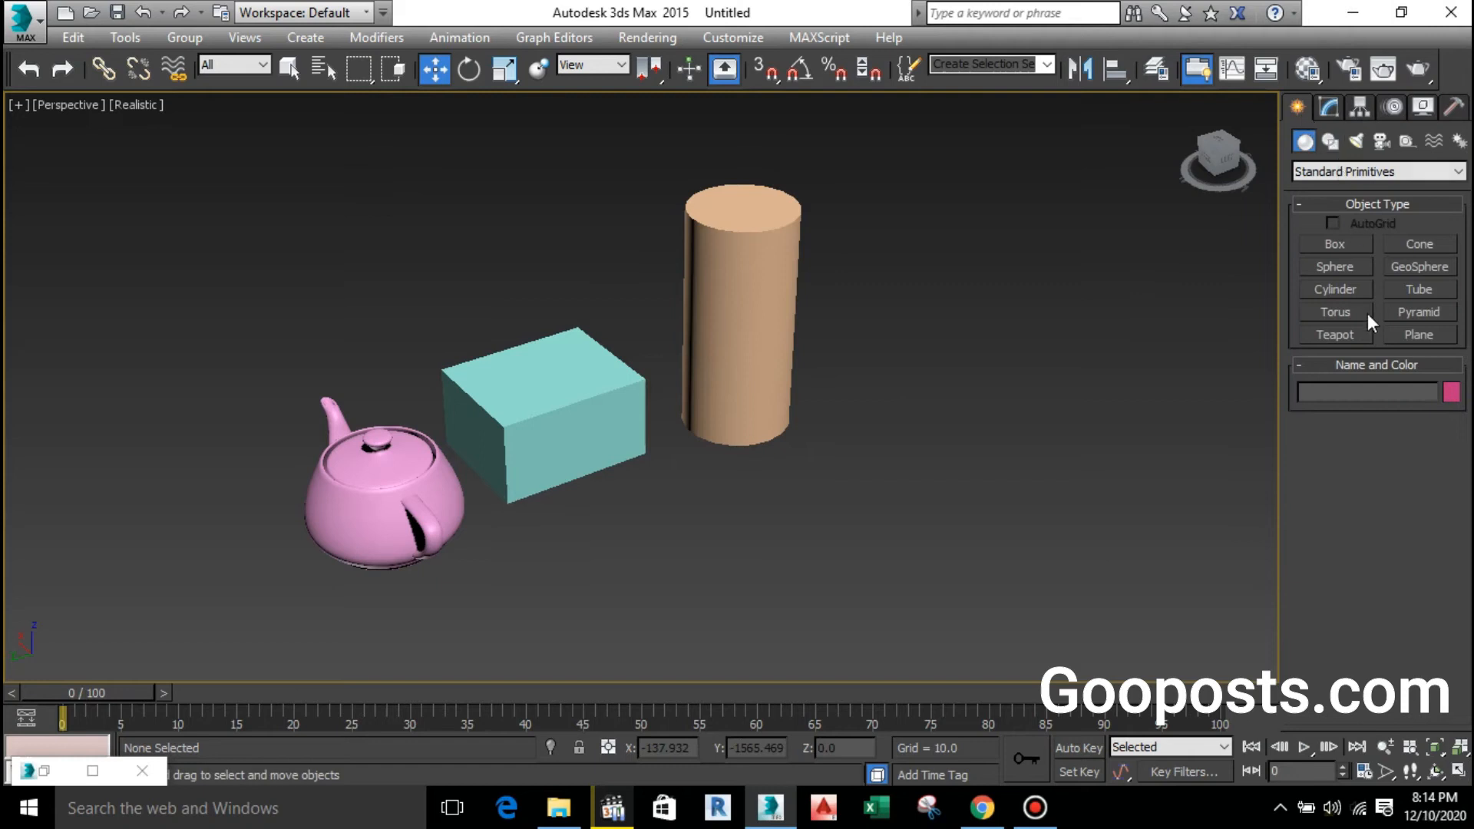
left_click(498, 388)
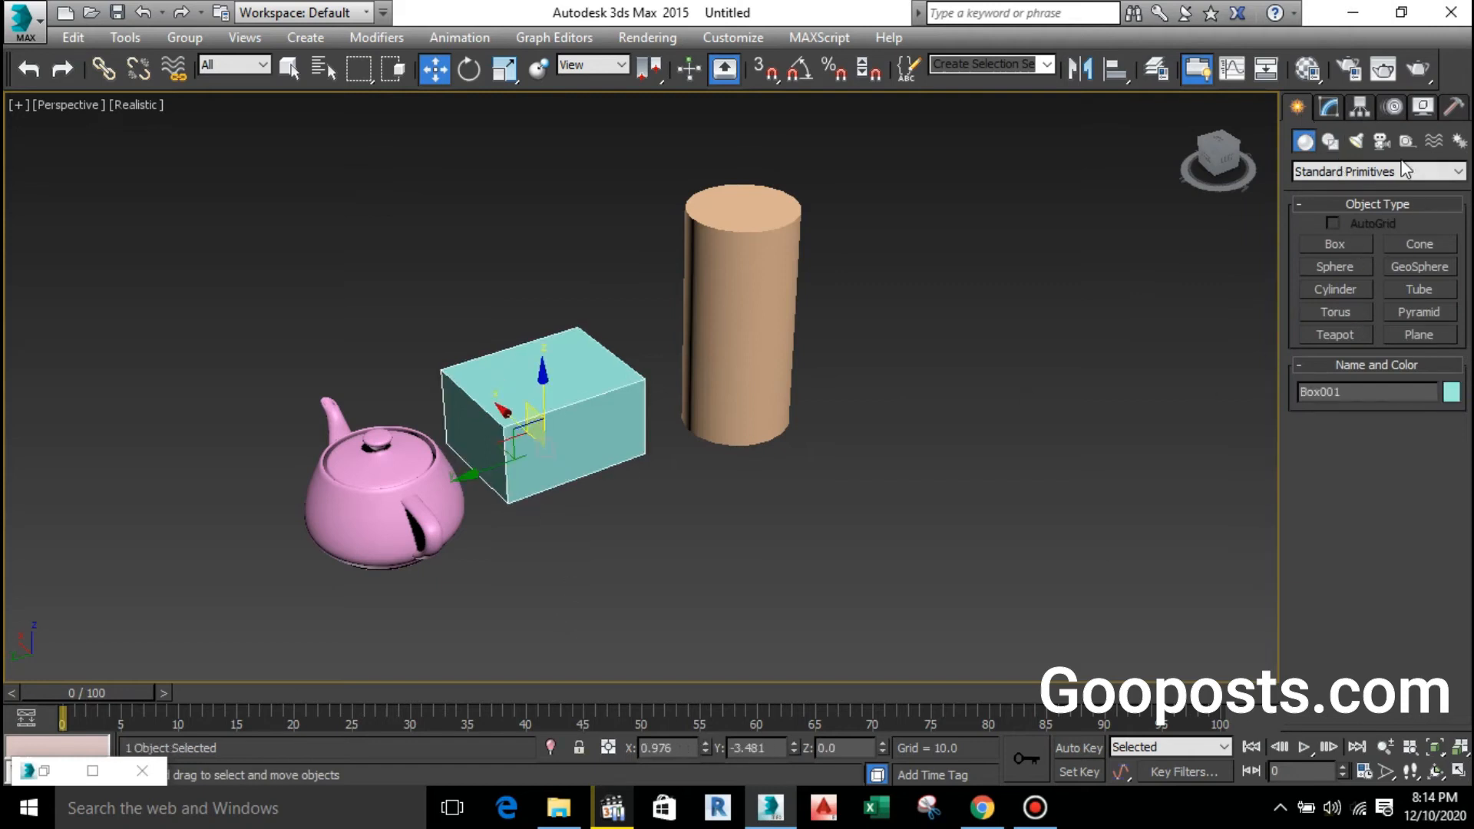
left_click(1327, 110)
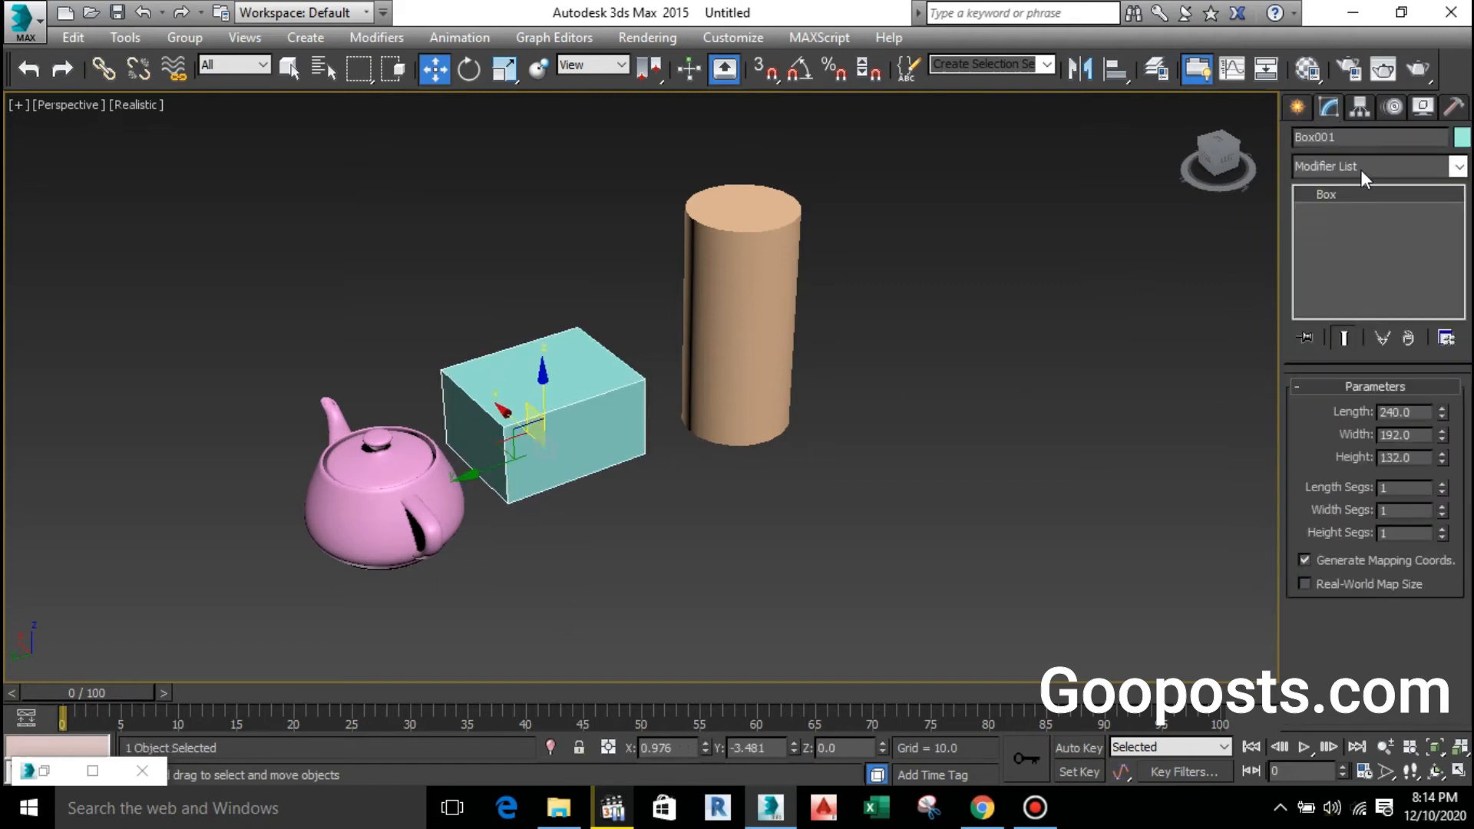
left_click(1360, 169)
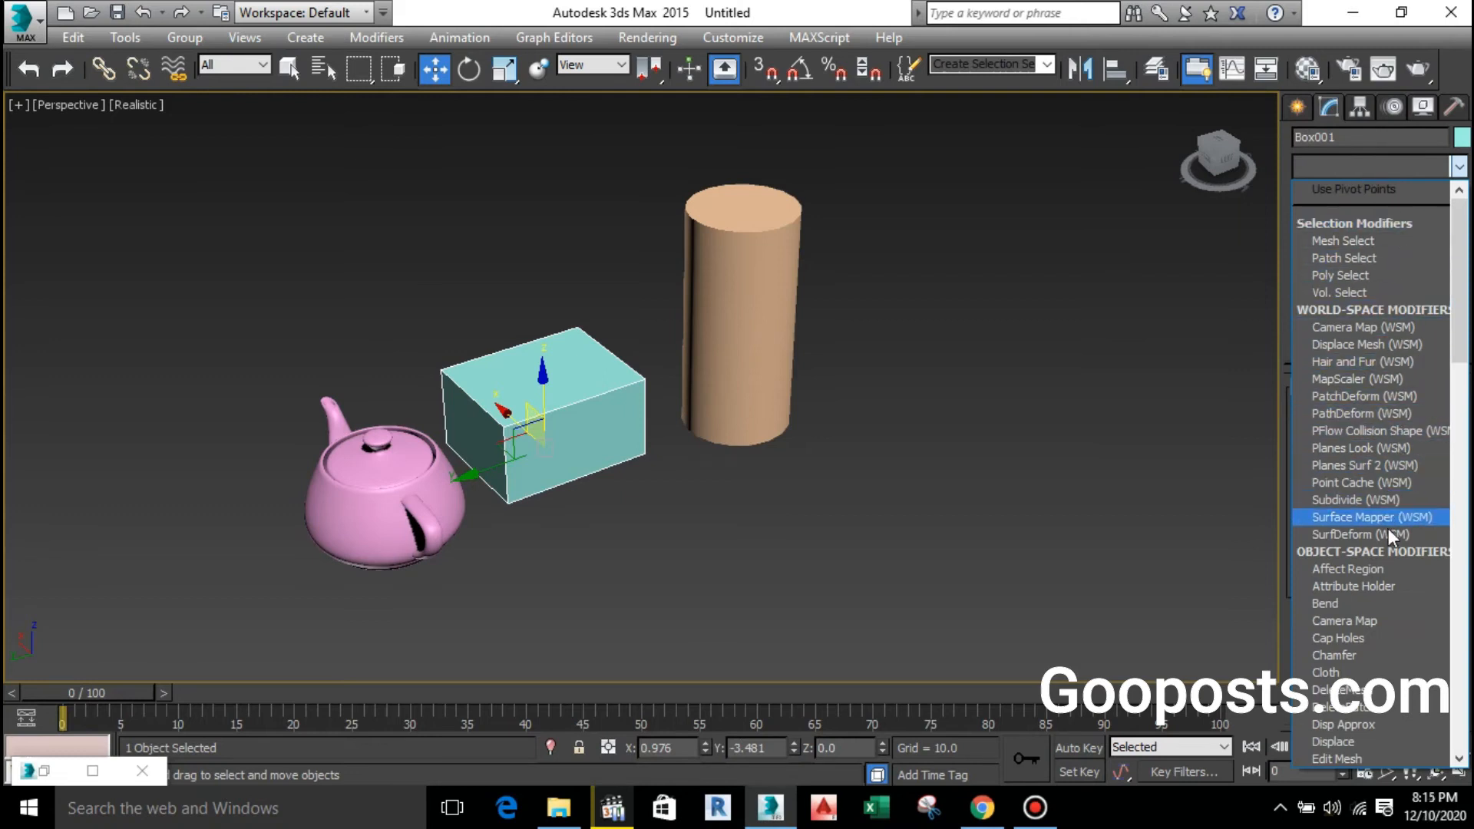
left_click(1330, 163)
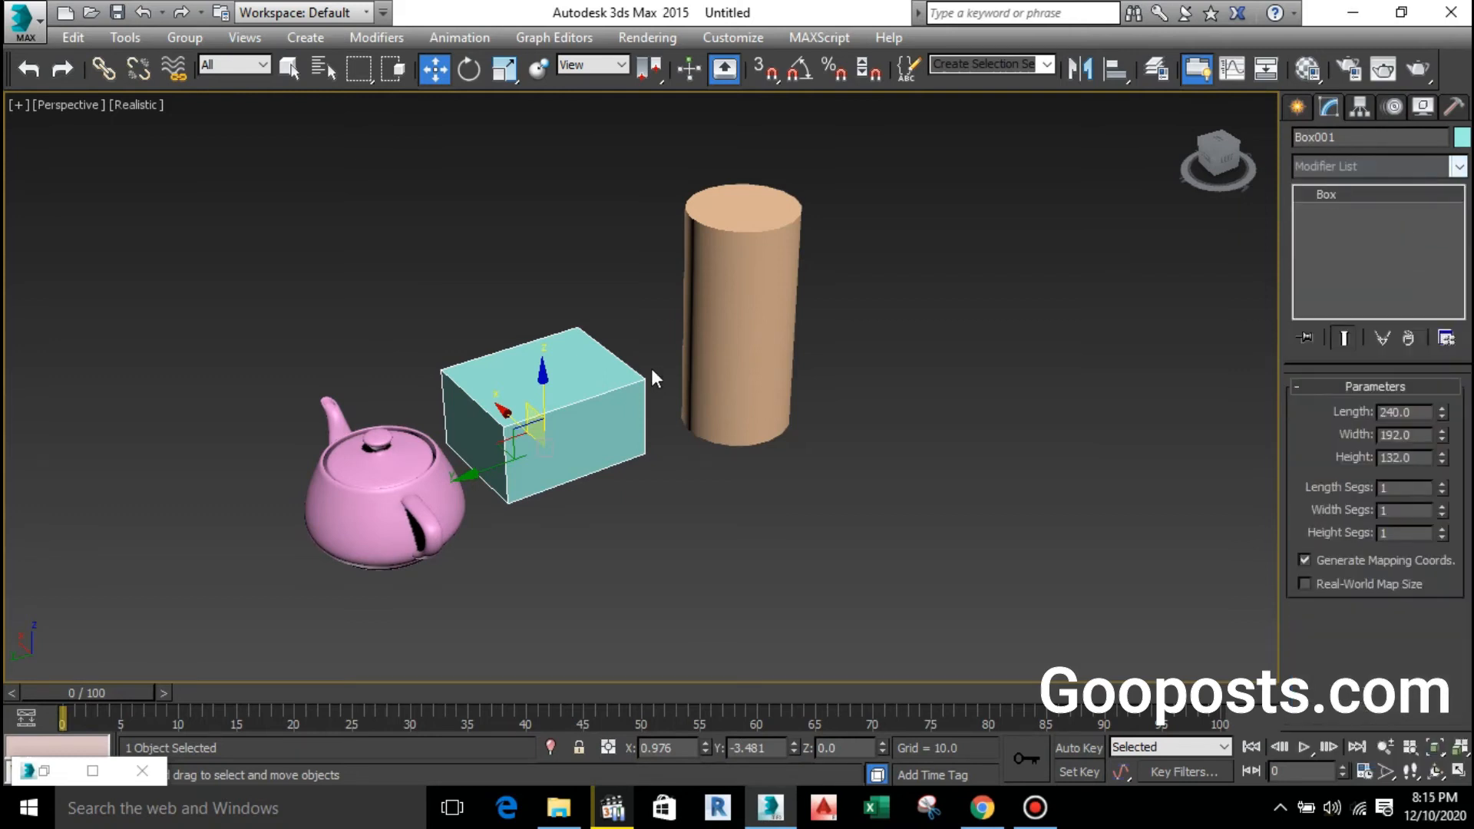
- Delete the teapot and the cylinder, keeping only the box in the scene
middle_click_drag(582, 401, 491, 415)
scroll(389, 461, "up", 4)
middle_click_drag(338, 458, 286, 441)
scroll(285, 441, "down", 3)
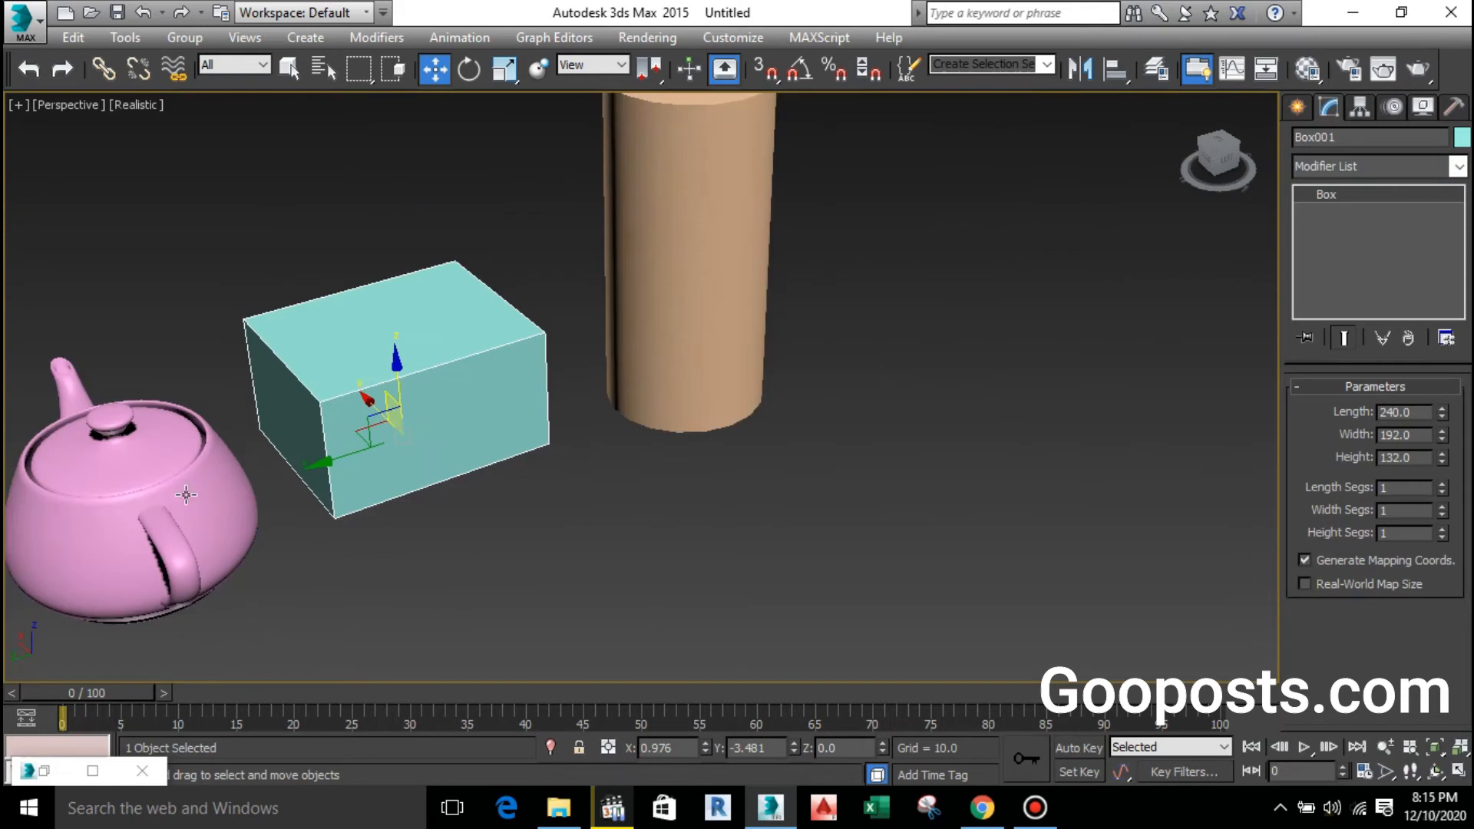
left_click(182, 498)
key("Delete")
left_click(684, 295)
key("Delete")
- Give the box 5 length segments, 4 width segments and 3 height segments
left_click(327, 425)
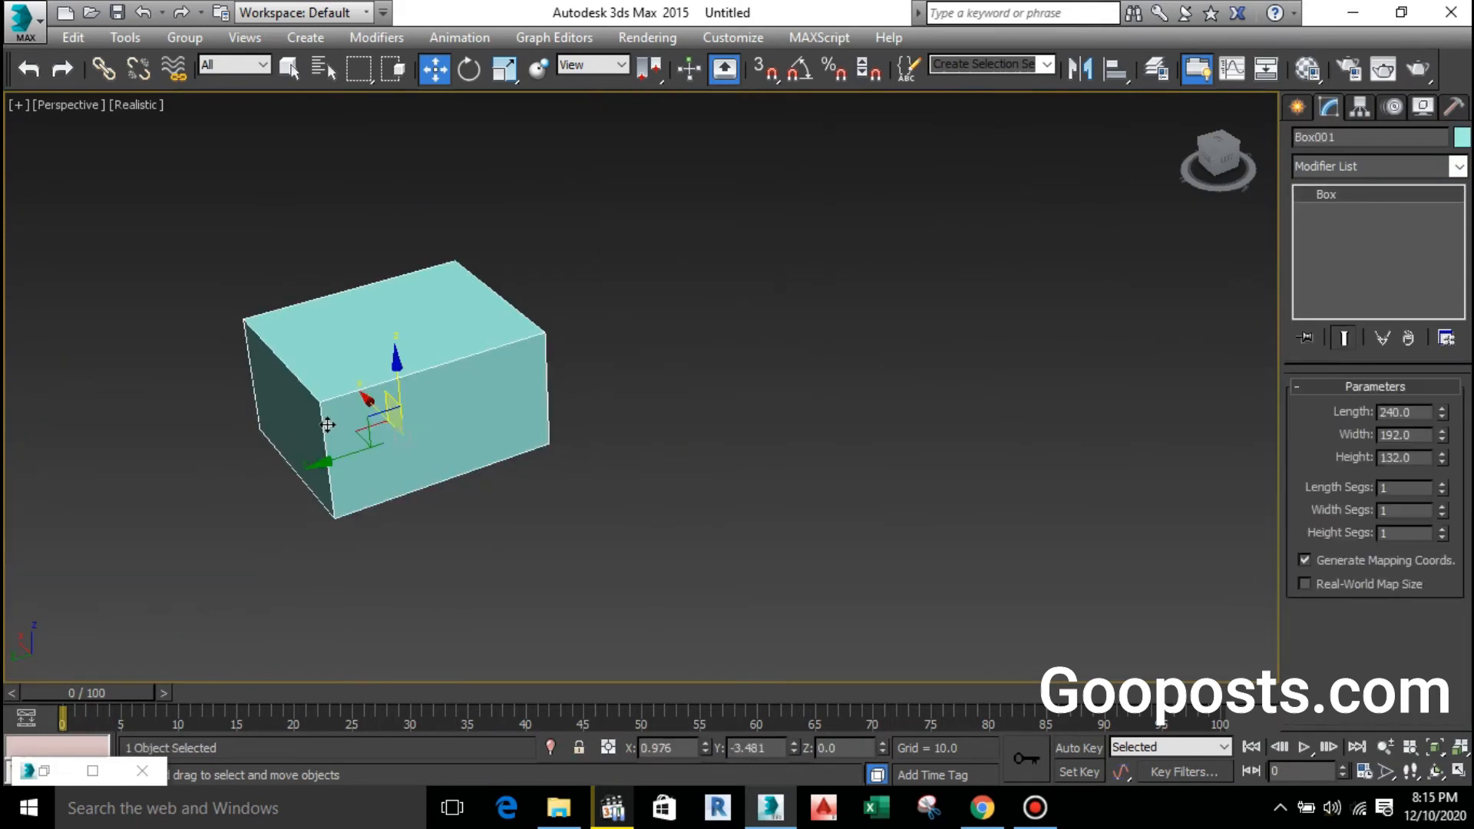
key("z")
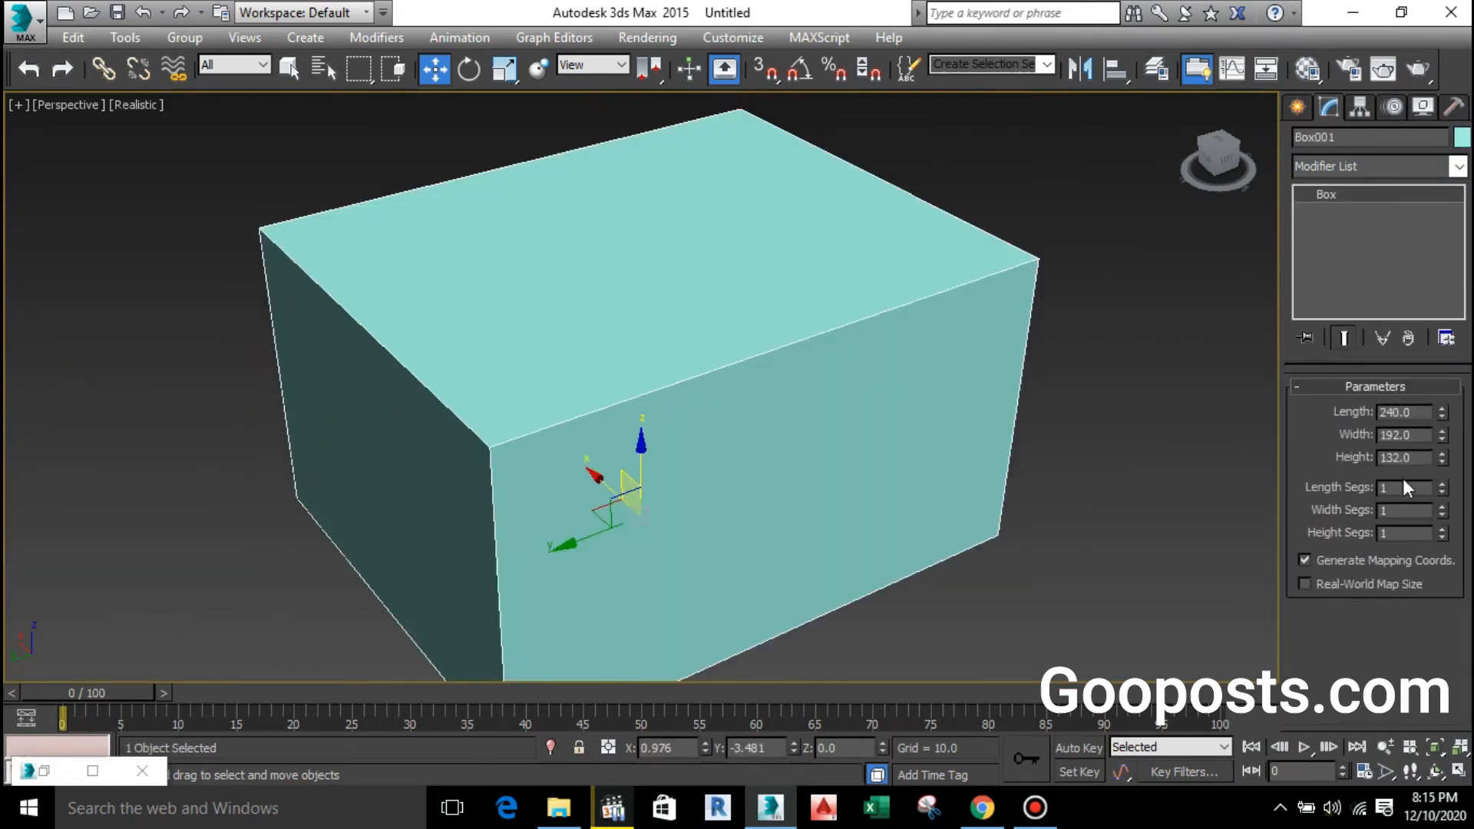
left_click_drag(1445, 492, 1441, 507)
left_click(1443, 484)
left_click(1442, 485)
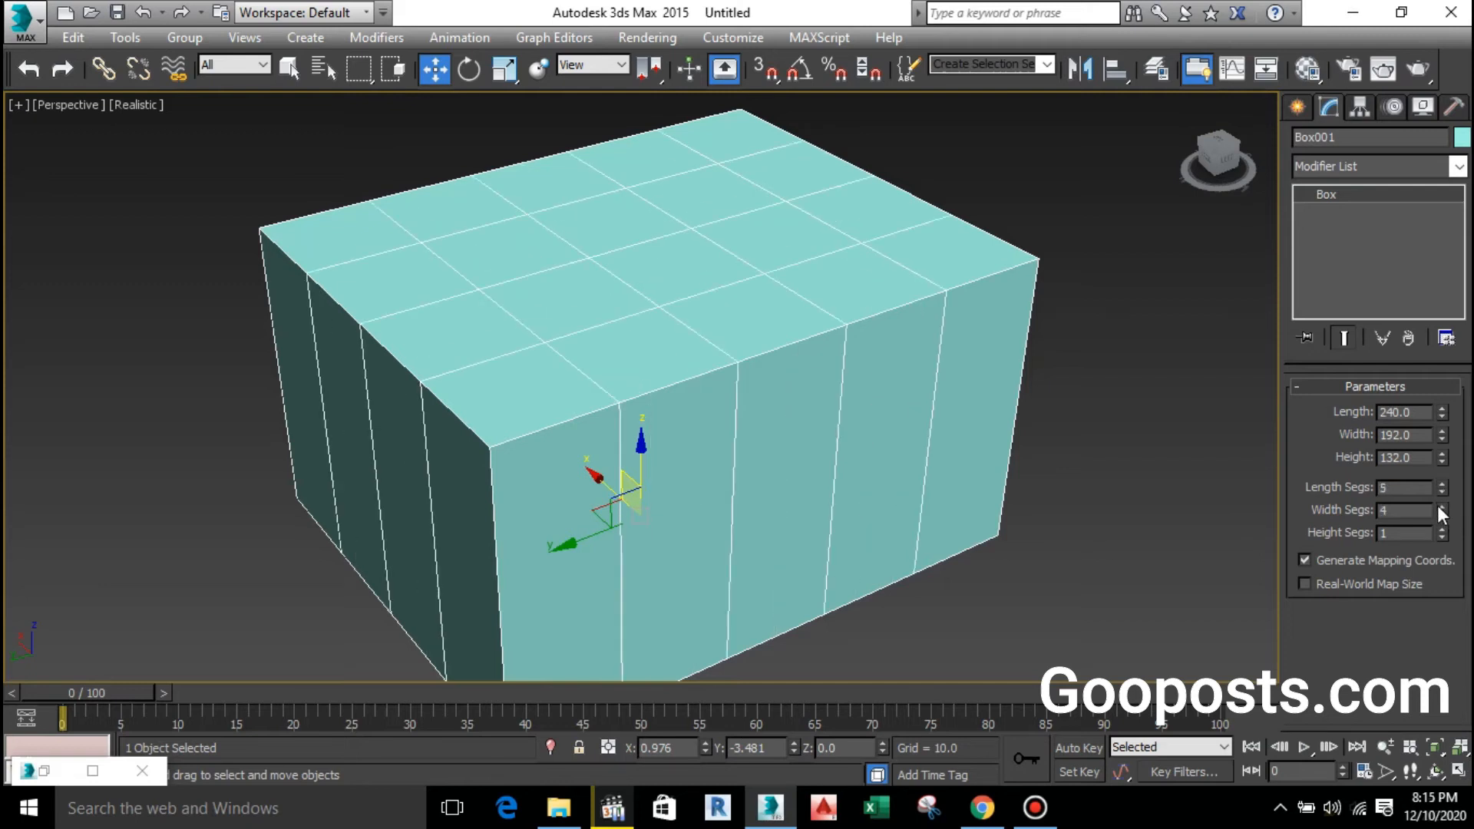
left_click(1443, 528)
left_click(1442, 529)
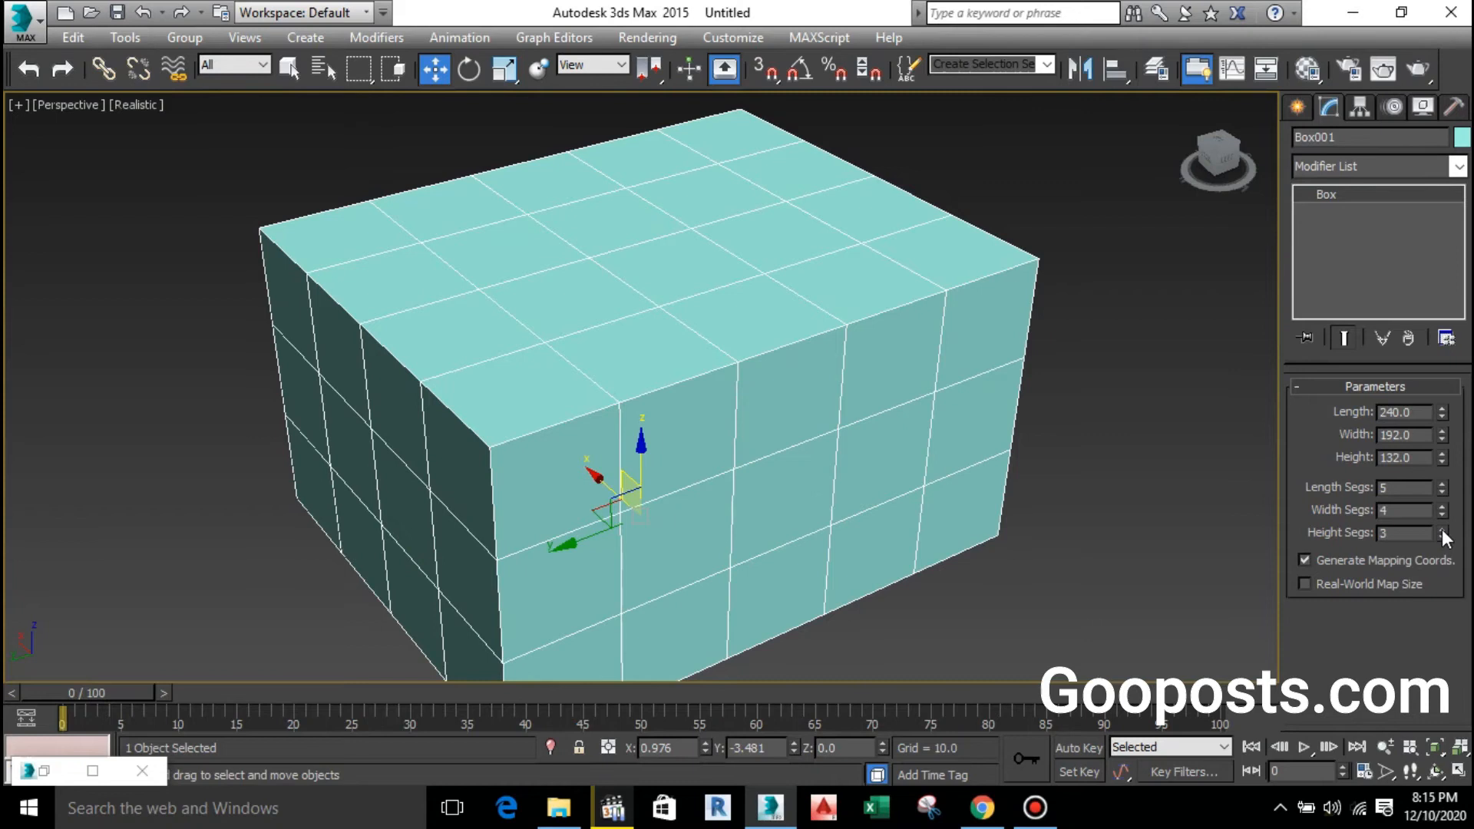
- Add an Edit Poly modifier to the segmented box
middle_click_drag(778, 479, 642, 454)
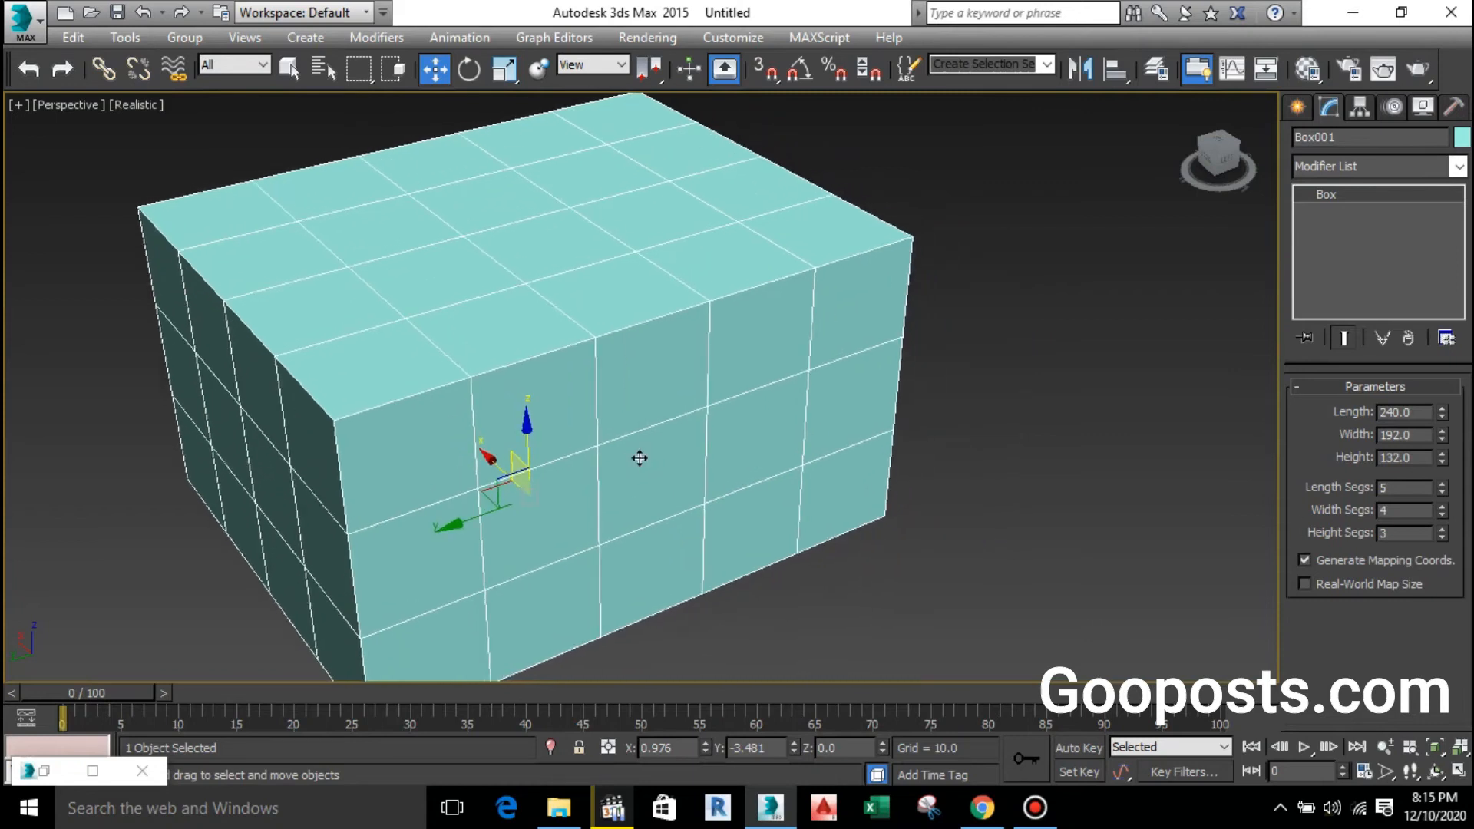
left_click(1388, 169)
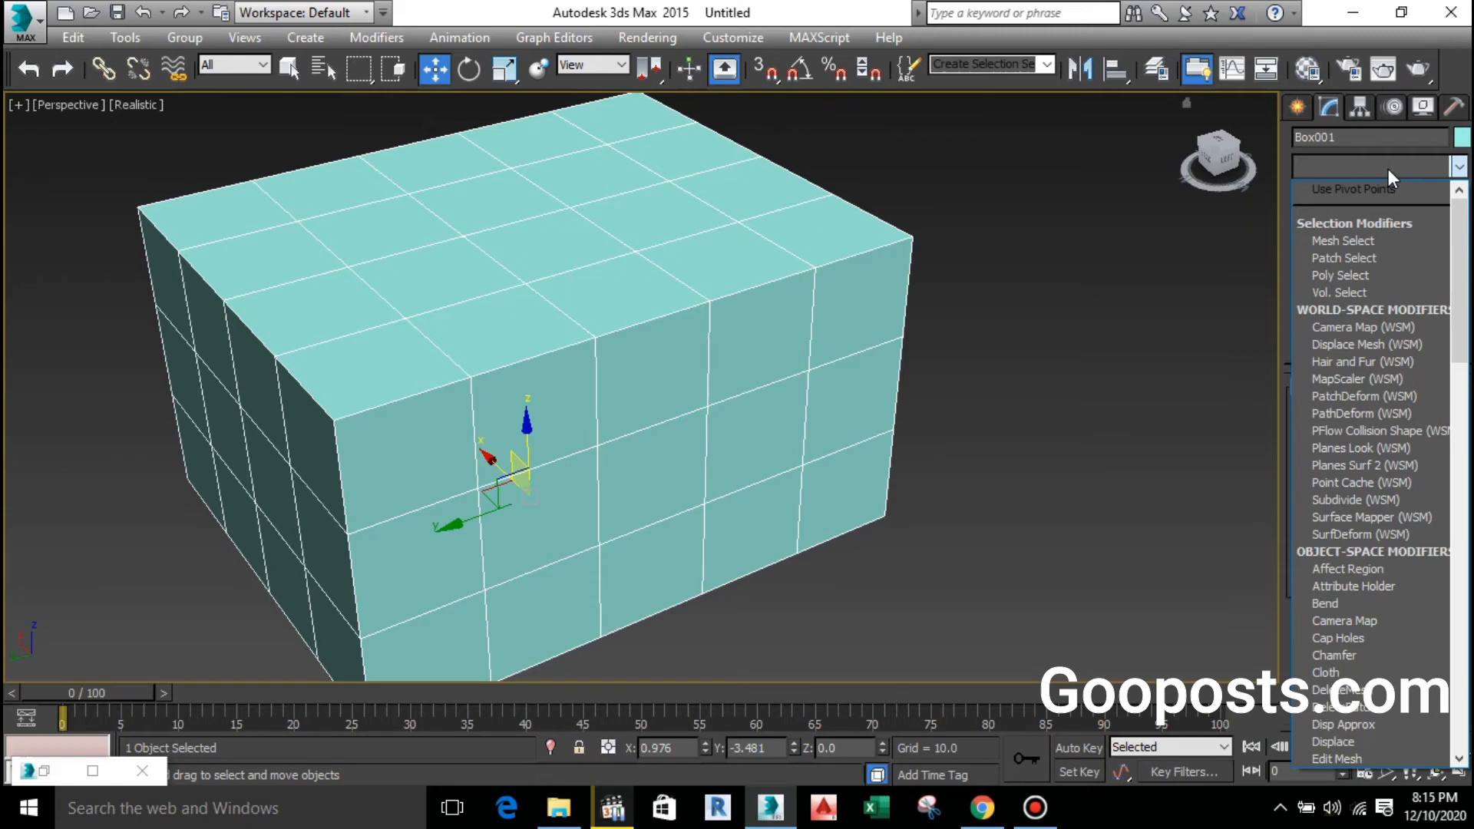
key("e")
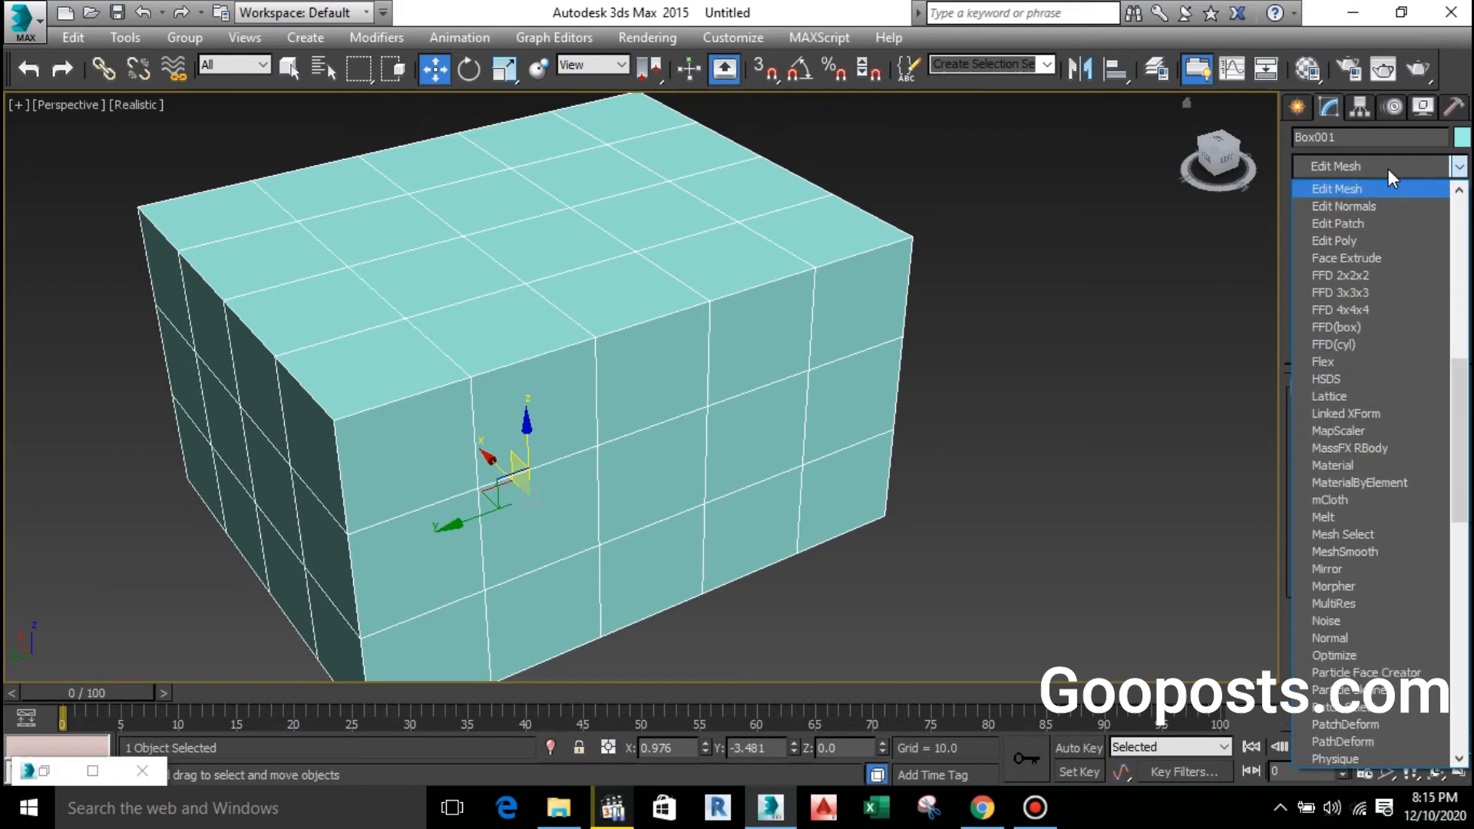
left_click(1349, 245)
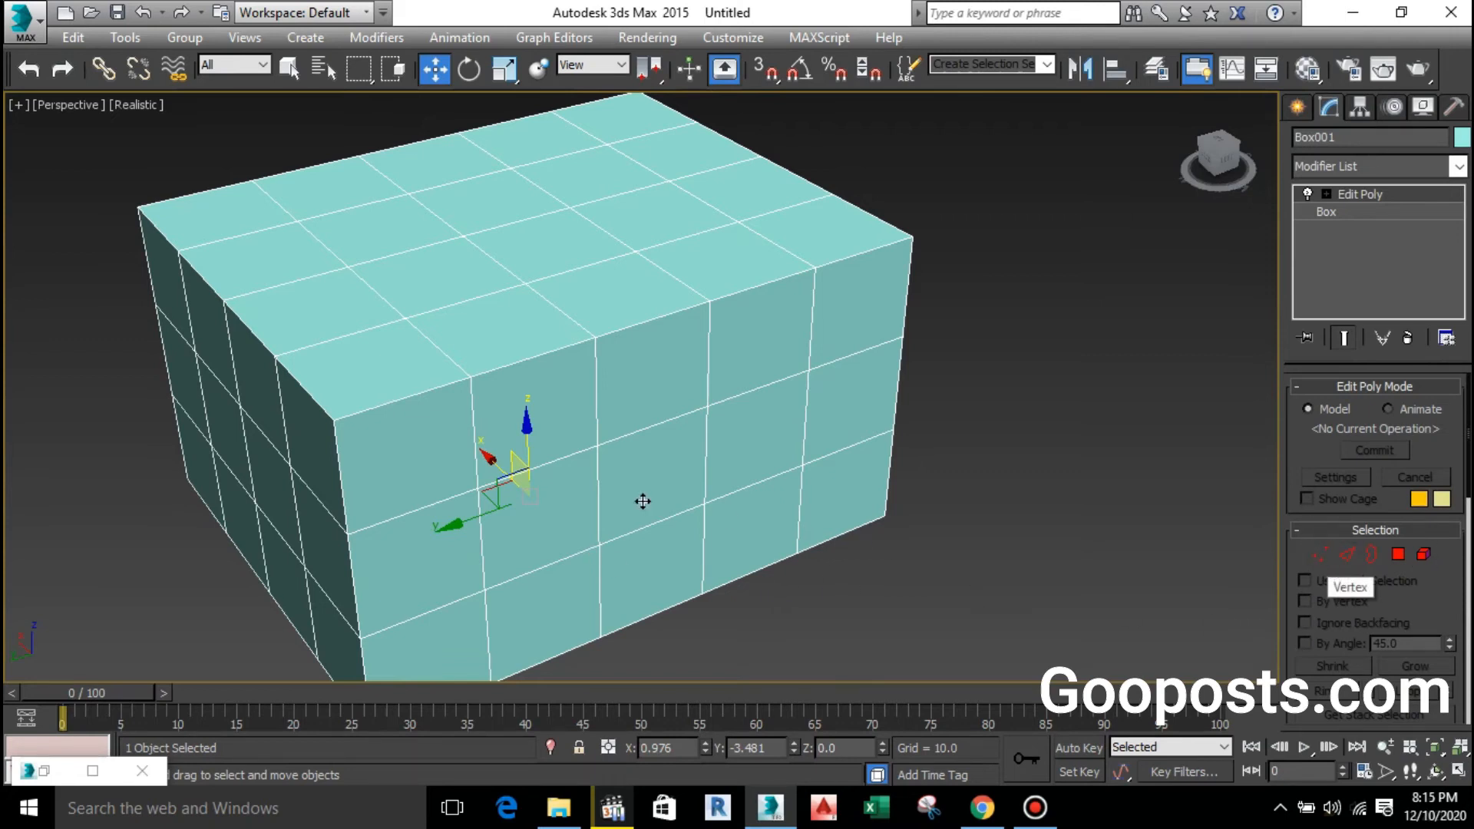
scroll(643, 501, "down", 3)
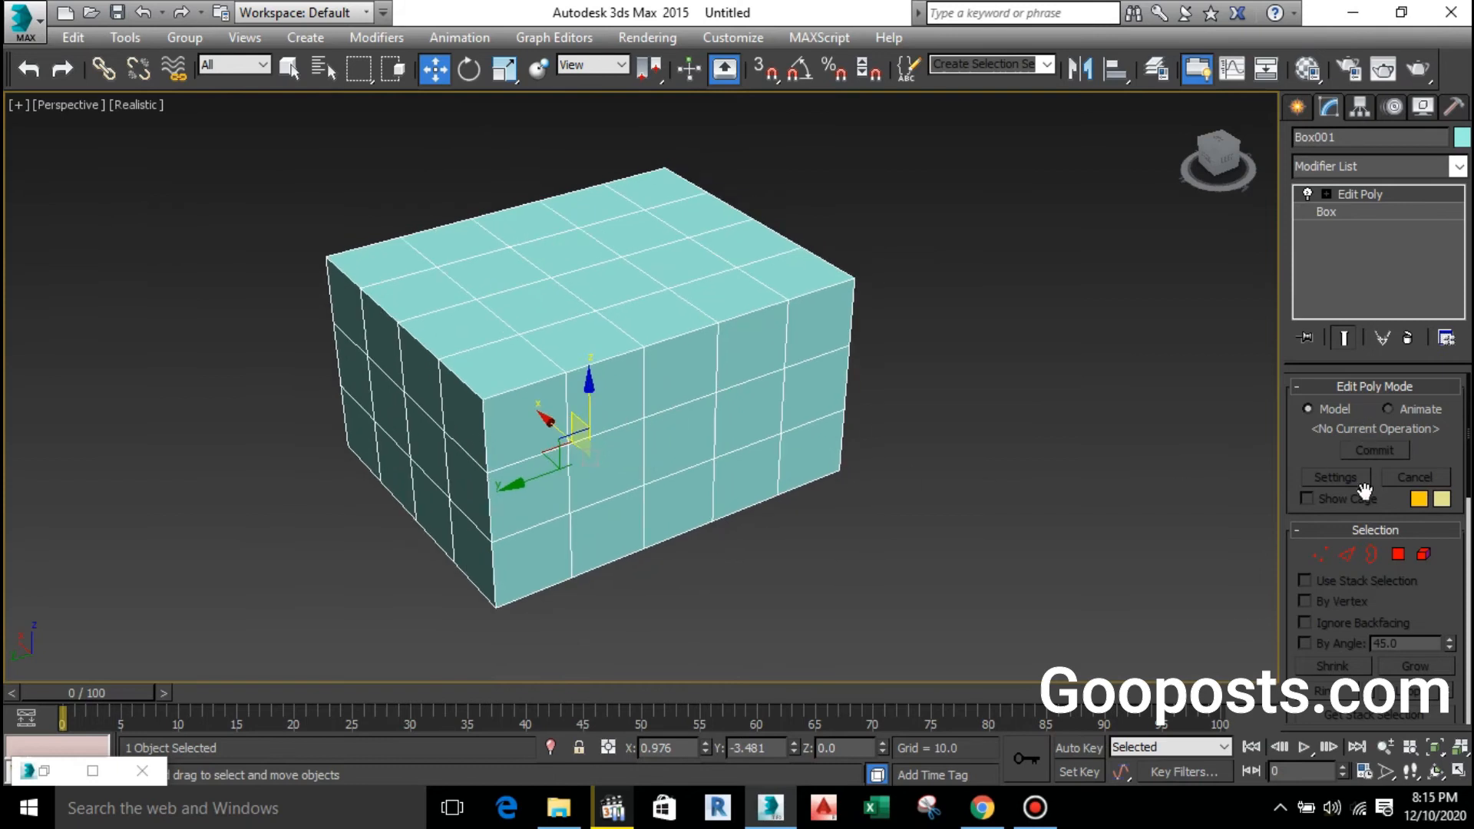
- Enter Edit Poly's vertex level and select the upper corner vertex, followed by the vertex directly below it
left_click(1318, 554)
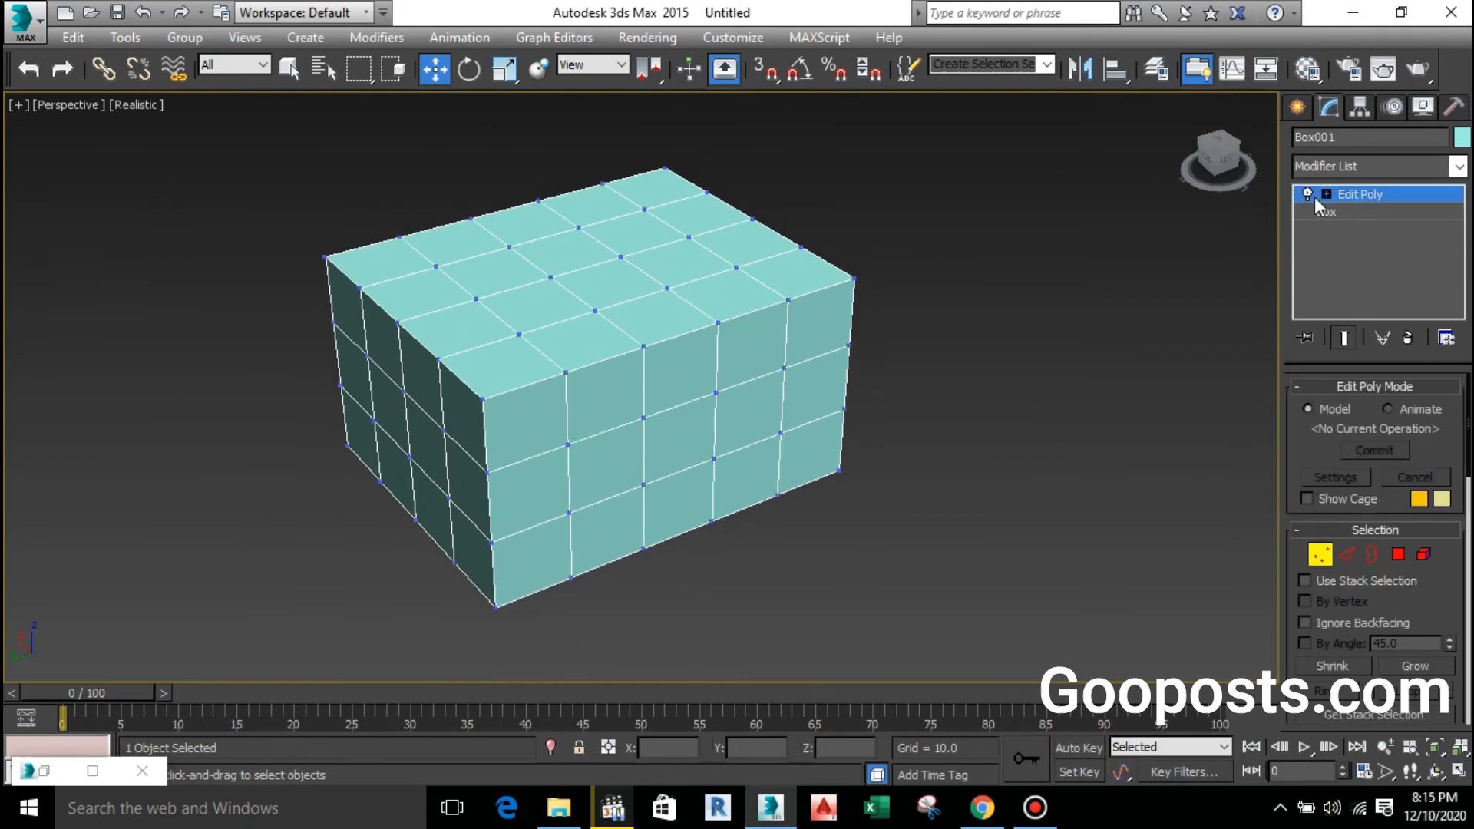
left_click(853, 276)
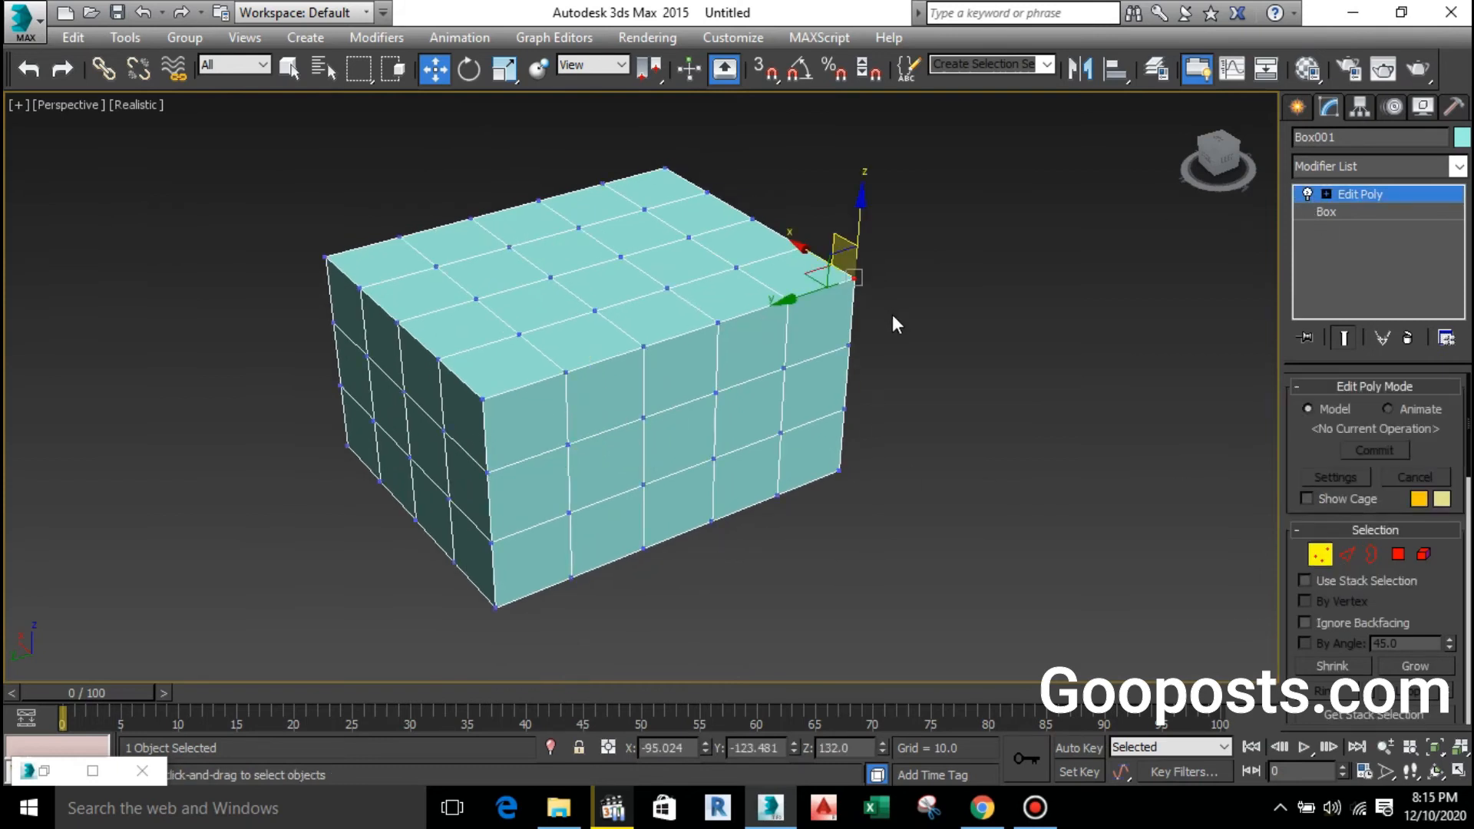
left_click(884, 362)
left_click(849, 345)
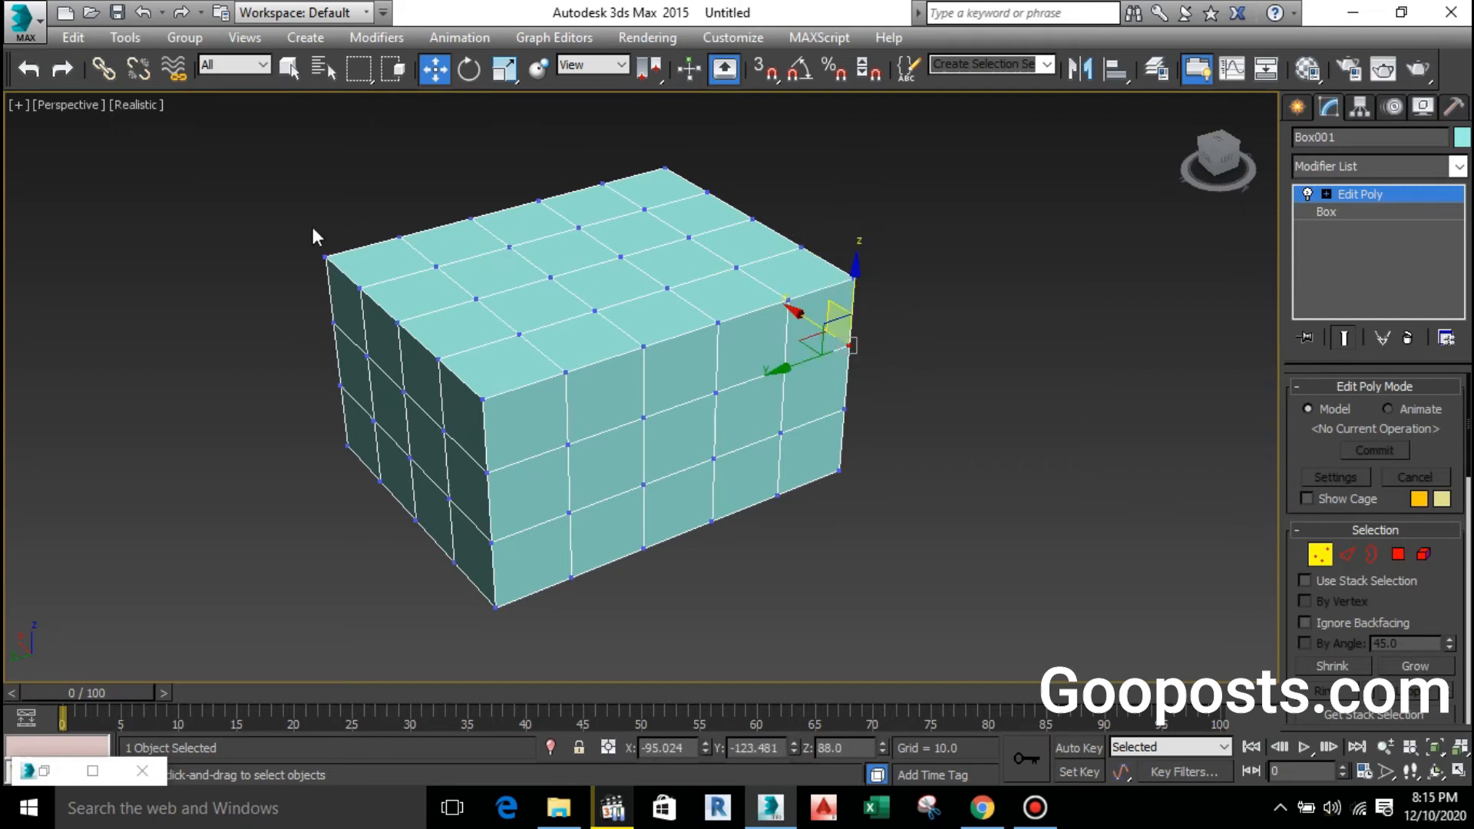
- Pull the far corner vertex of the box's top face outward and raise an interior top vertex about 85 units
left_click(324, 256)
left_click_drag(287, 247, 212, 231)
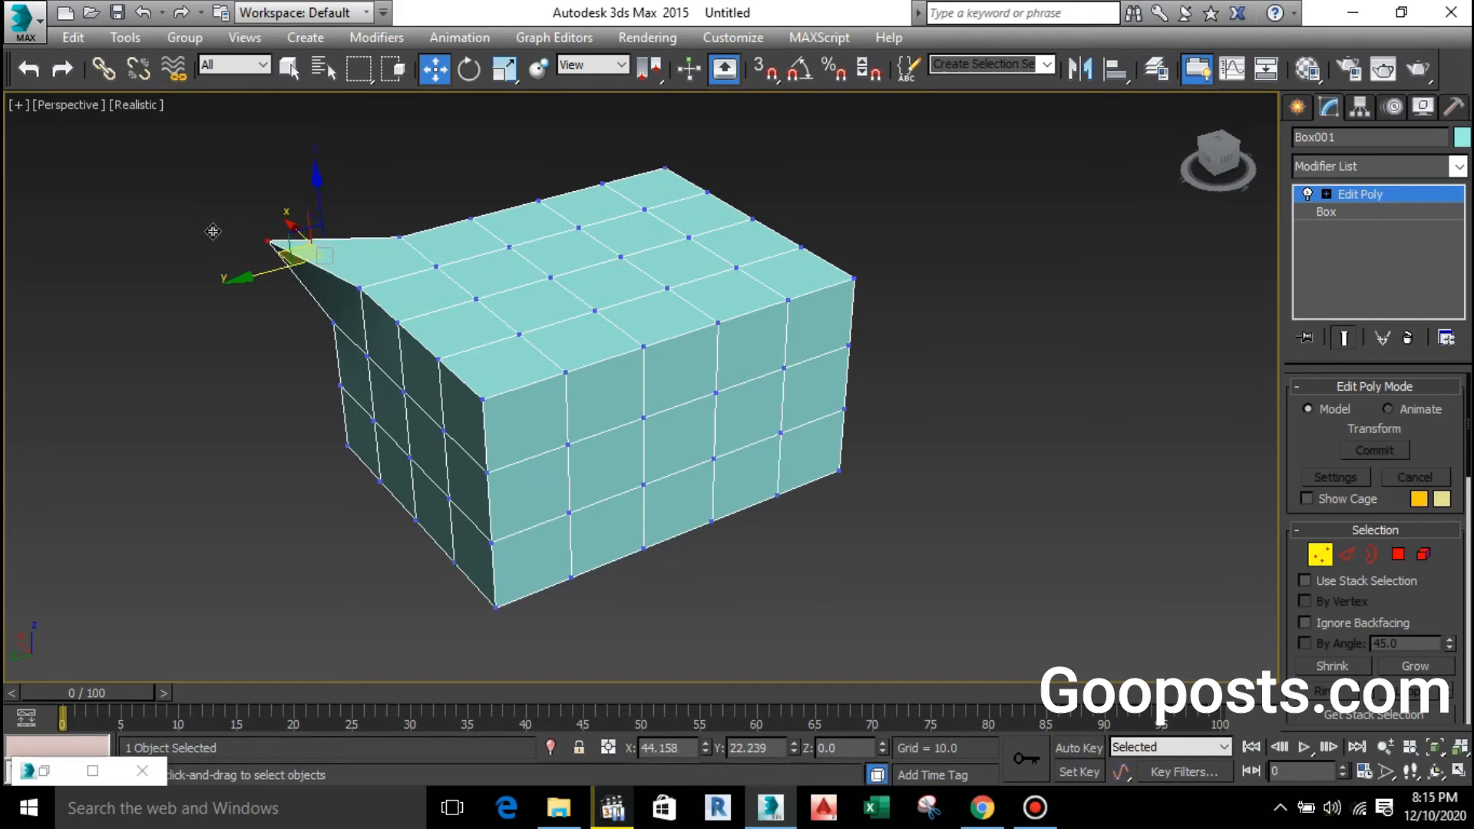
left_click(550, 278)
left_click_drag(549, 230, 565, 87)
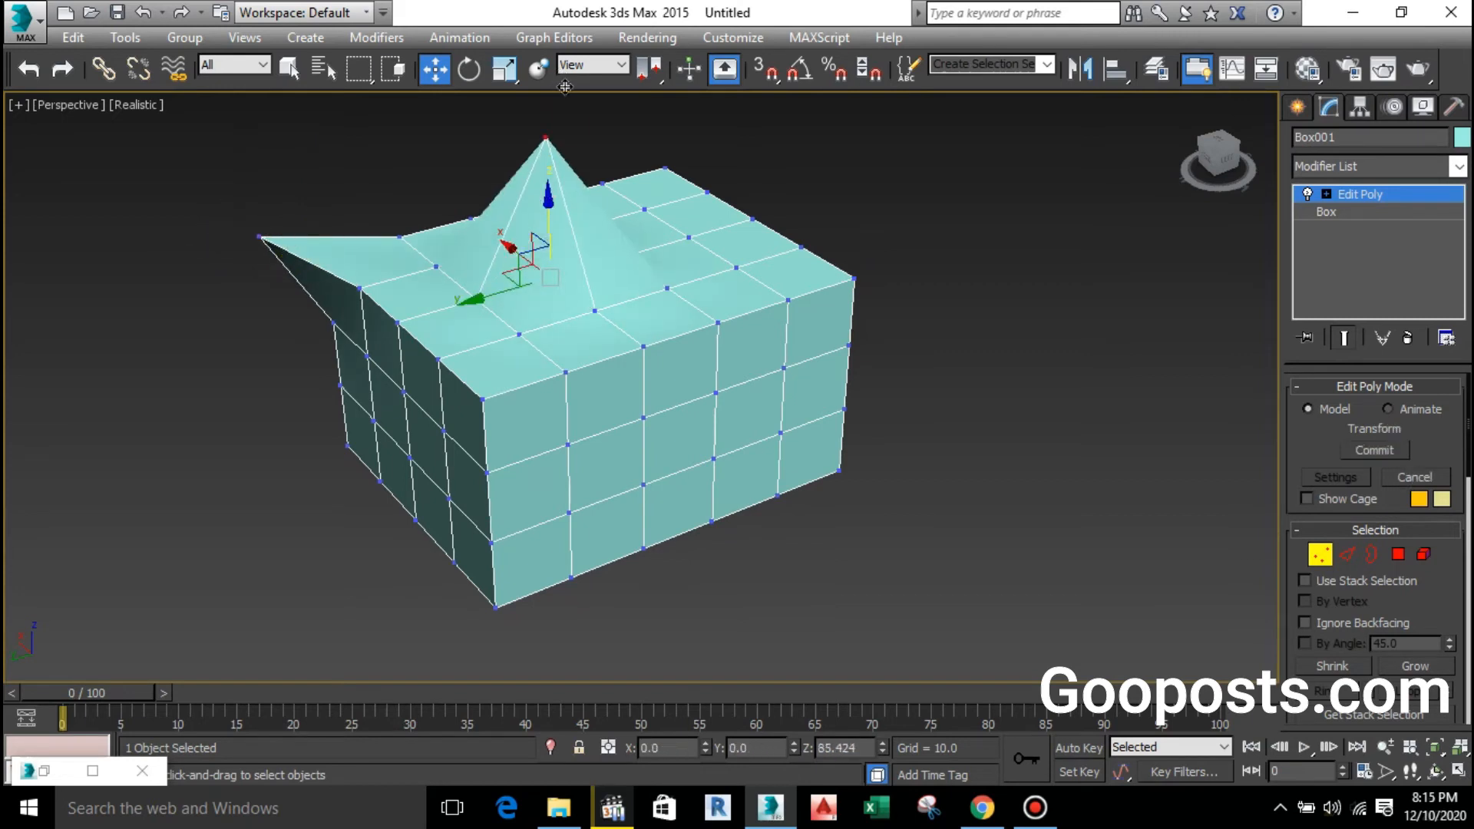
- Select two neighbouring vertices on the rear edge of the top face and raise them along Z into a ridge
left_click(752, 219)
left_click(742, 205)
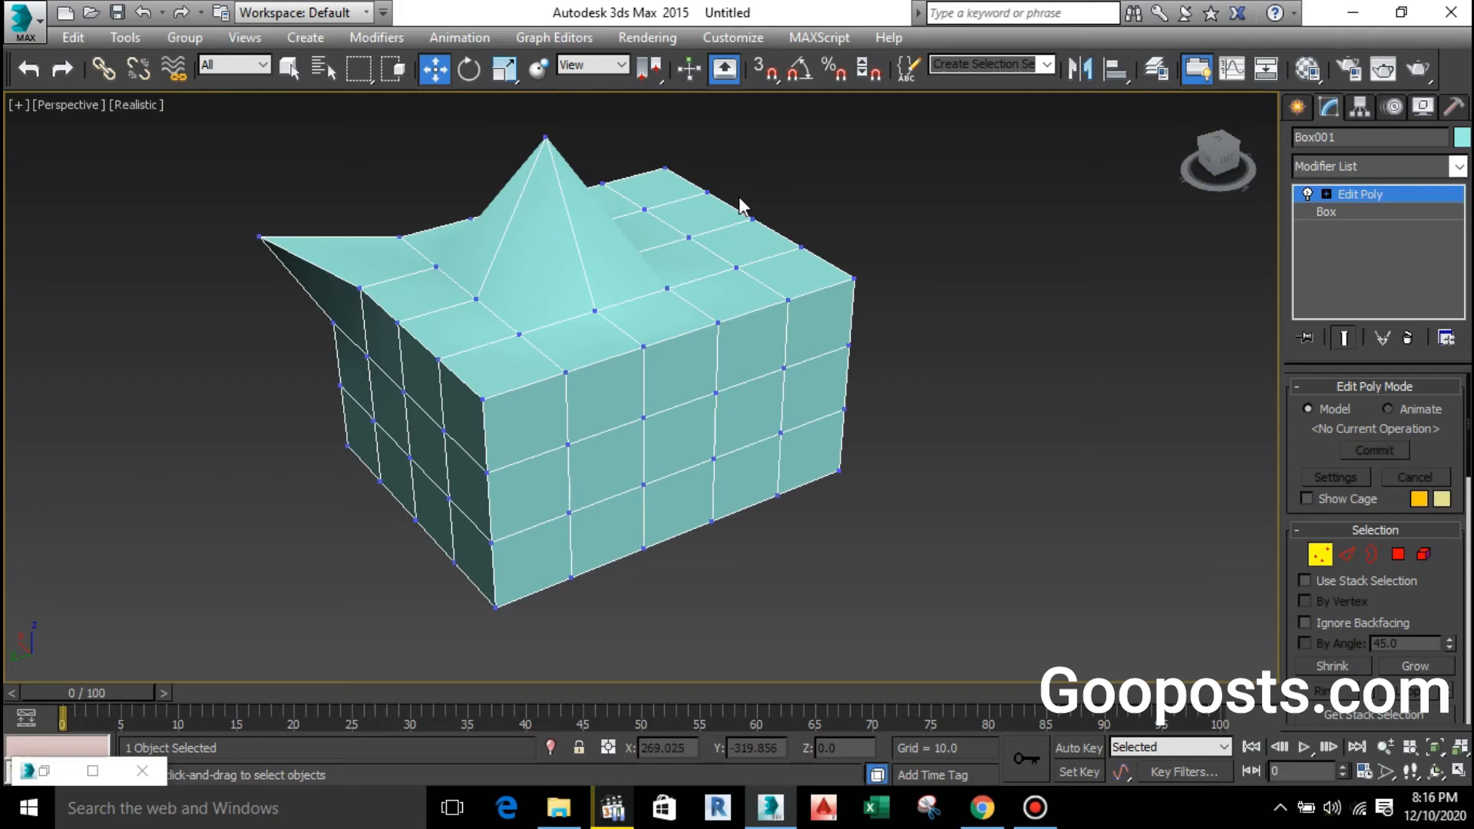
left_click_drag(818, 250, 819, 252)
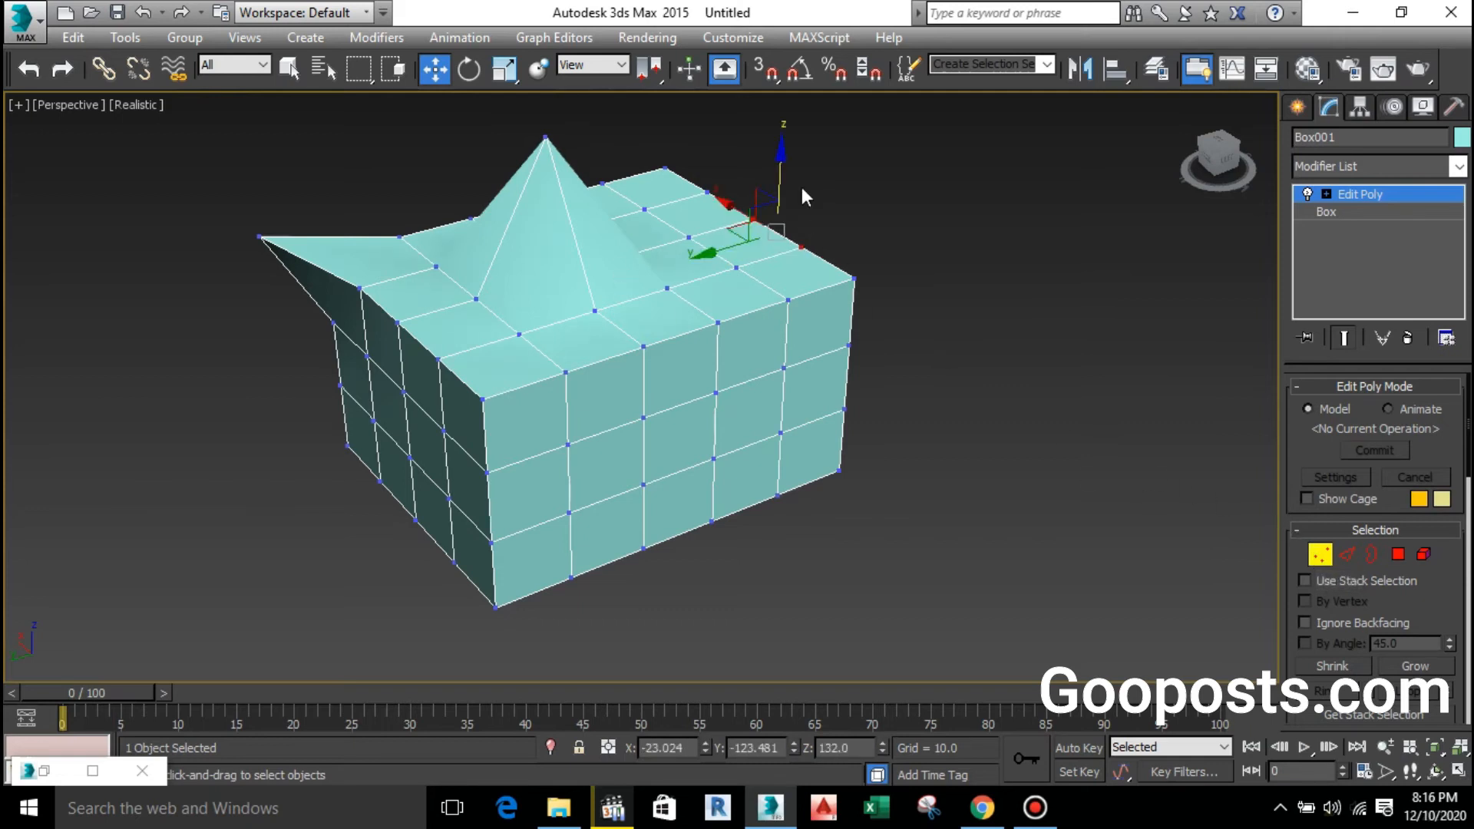
left_click_drag(782, 153, 789, 94)
left_click(984, 342)
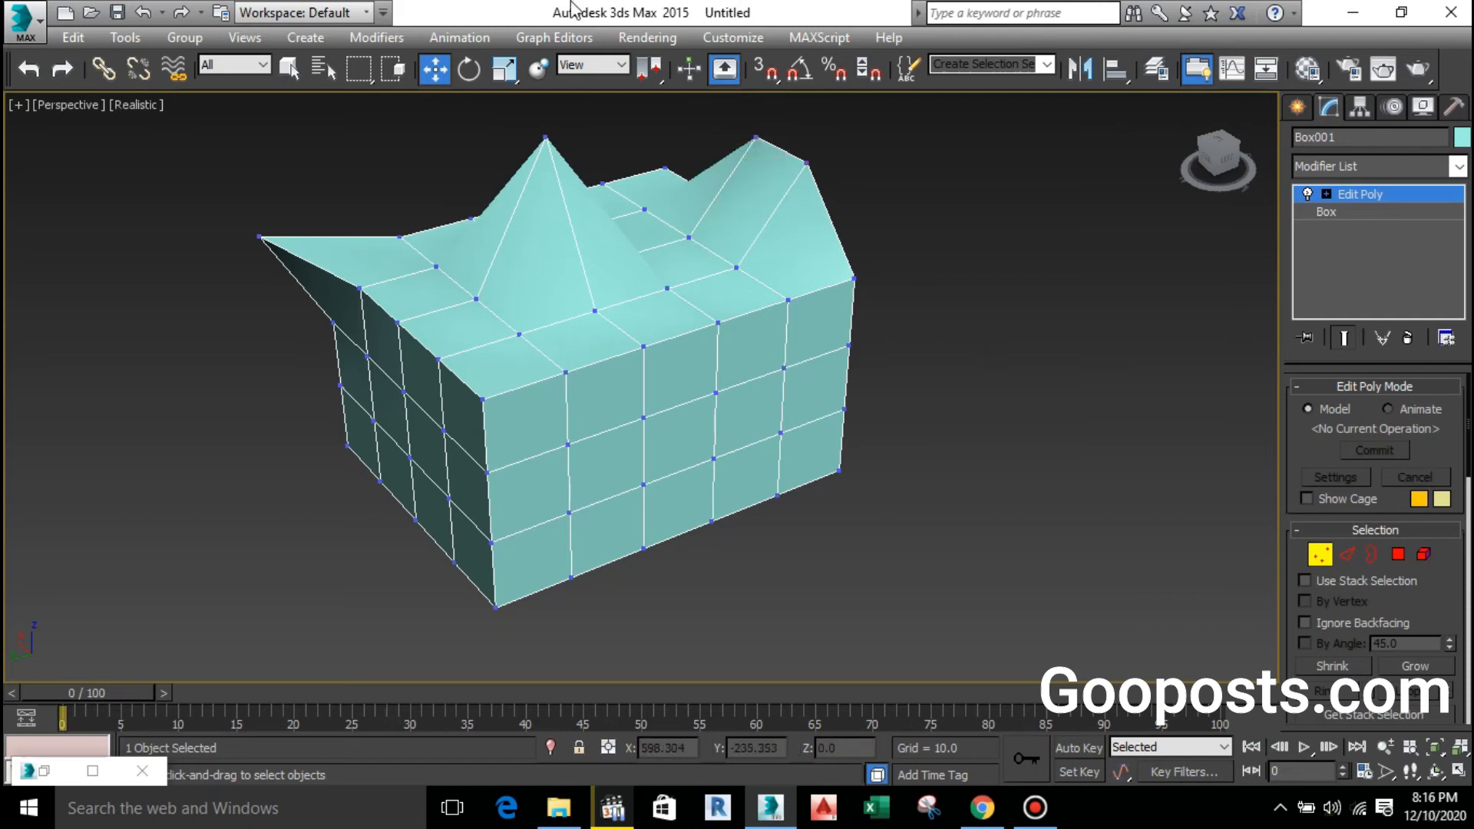
mouse_move(570, 8)
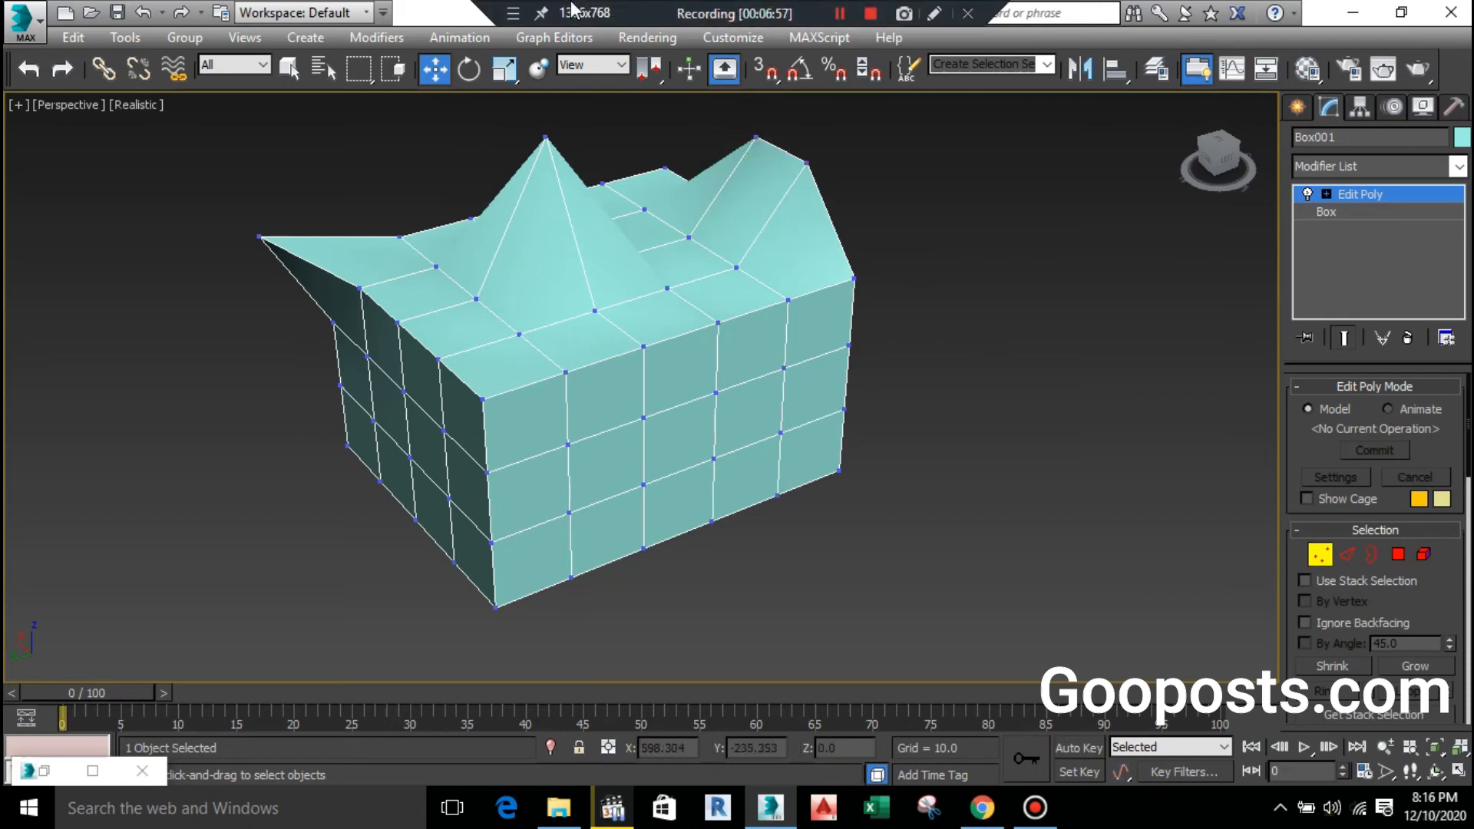
- At the edge level, select a lower horizontal edge on the box's end face and pull it outward along Y
left_click(1349, 556)
left_click(490, 591)
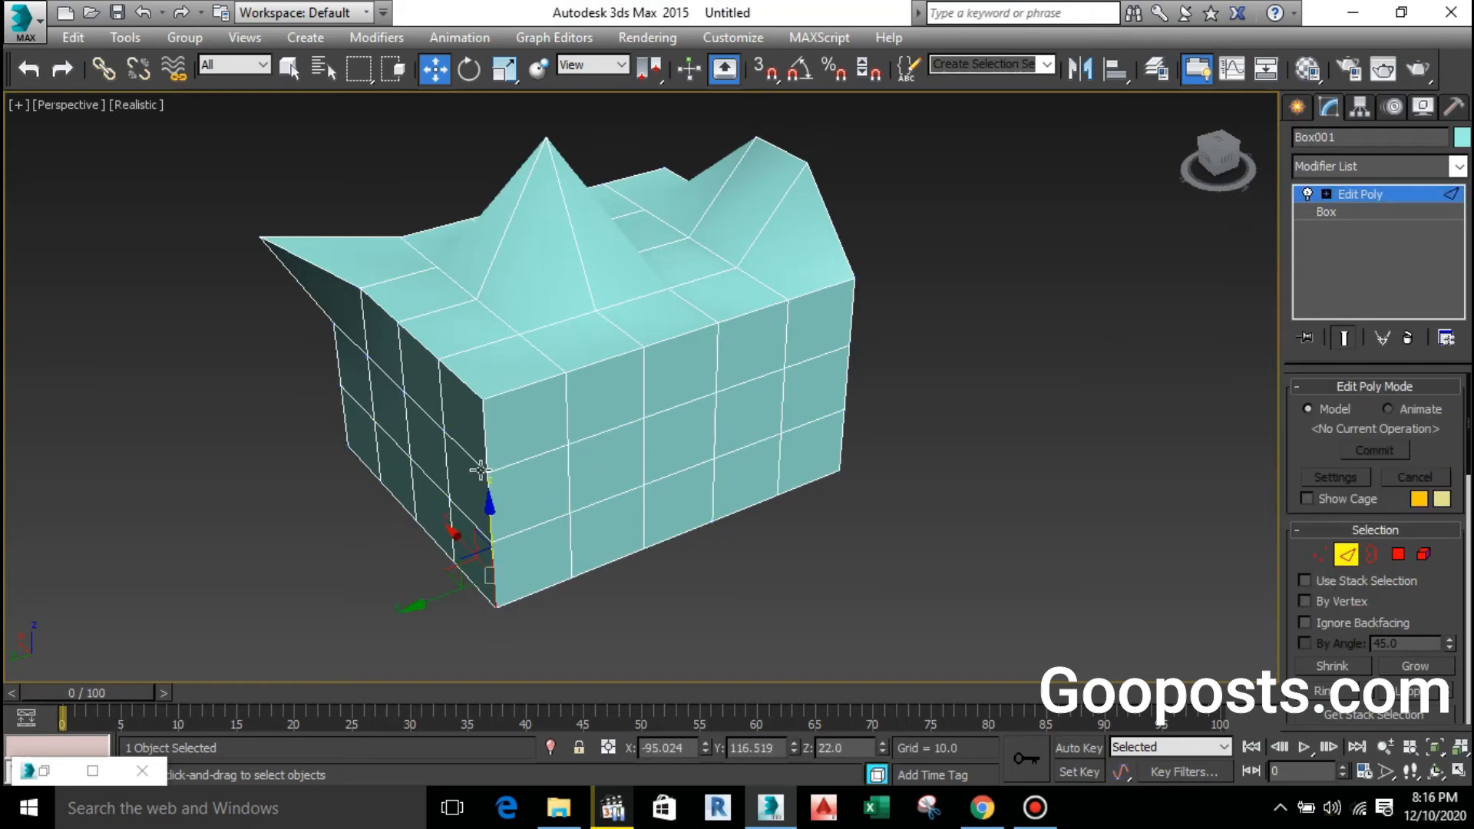
scroll(461, 481, "up", 2)
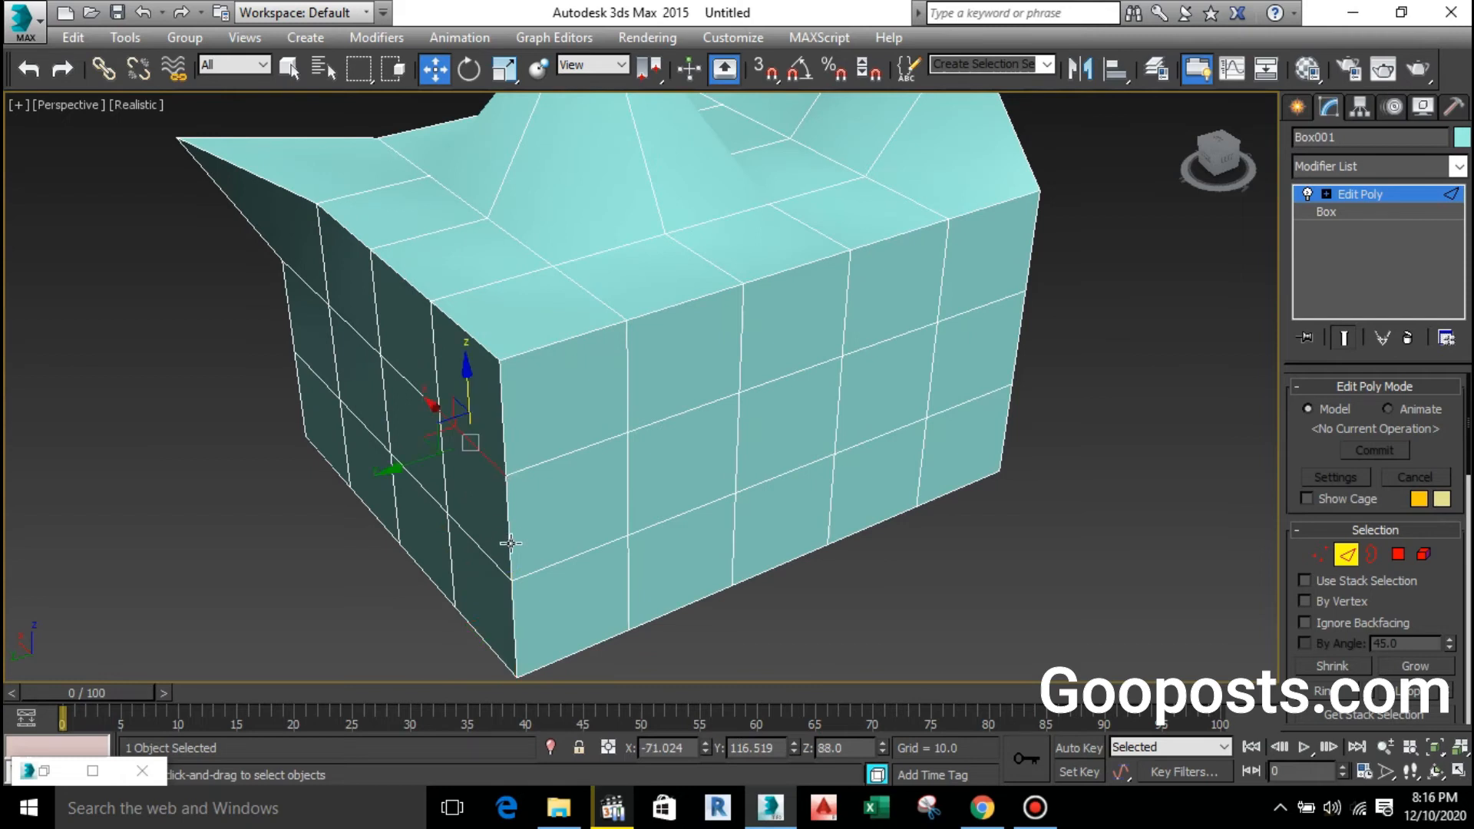
left_click(501, 563)
left_click_drag(420, 569, 321, 616)
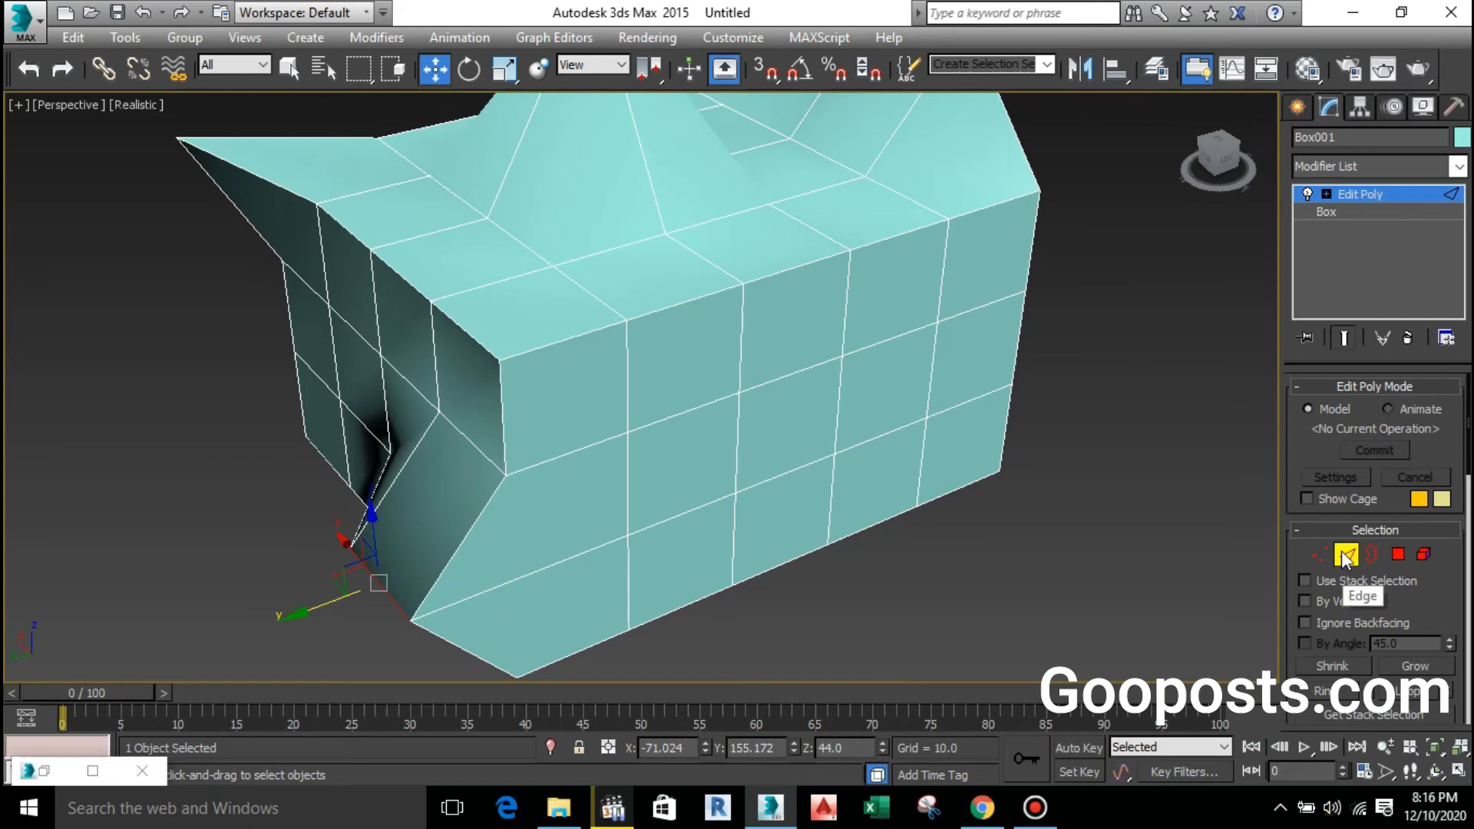
- Pull another lower edge of the end face outward along Y to extend the bulge
scroll(806, 452, "down", 5)
middle_click_drag(471, 500, 436, 479, "alt")
left_click_drag(436, 480, 215, 516)
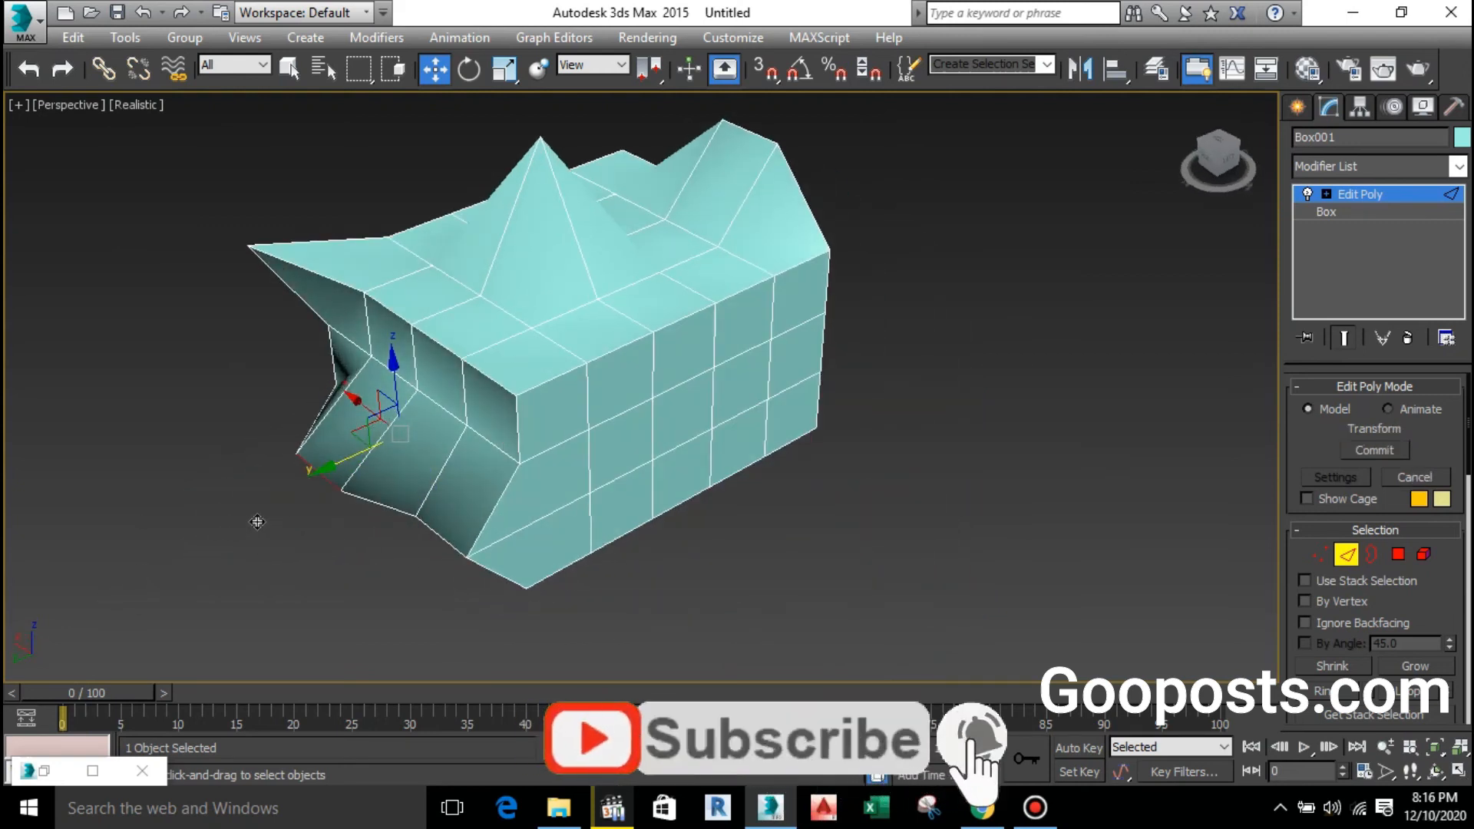
middle_click_drag(726, 510, 710, 454, "alt")
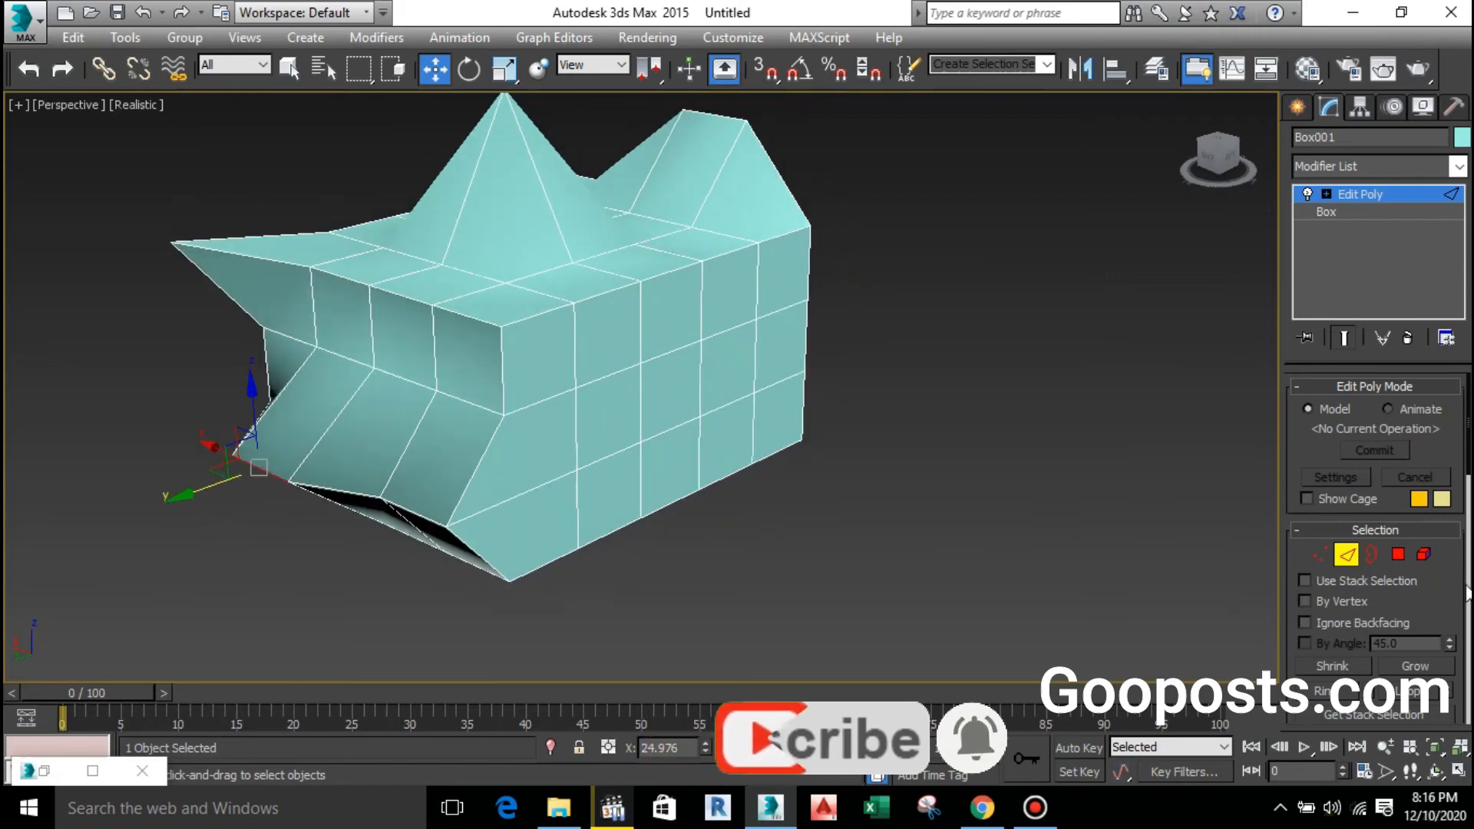
- Try the border level, switch to polygon level, and select the centre polygon on the box's long side
left_click(1374, 555)
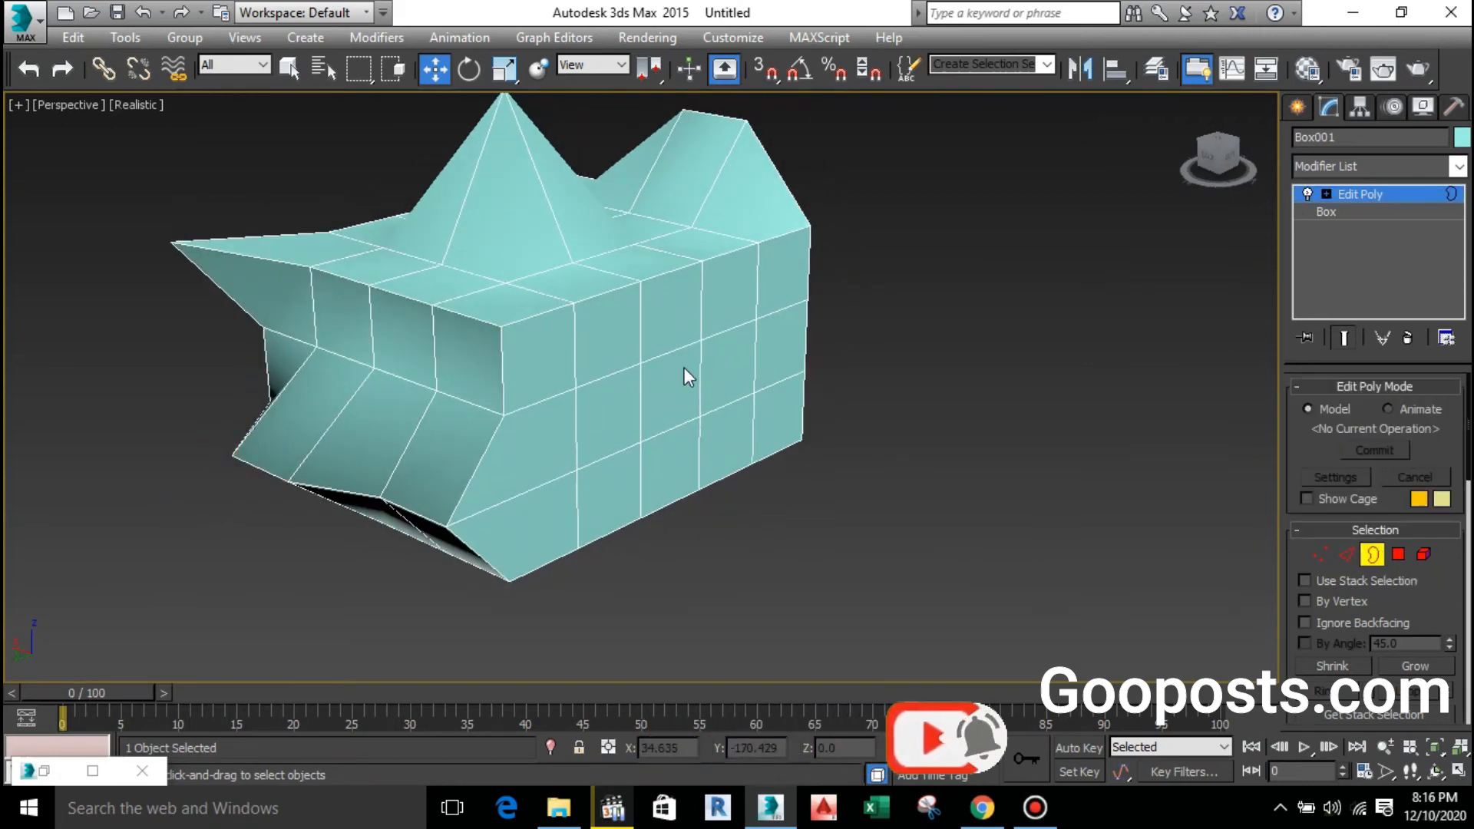
middle_click_drag(518, 444, 527, 488, "alt")
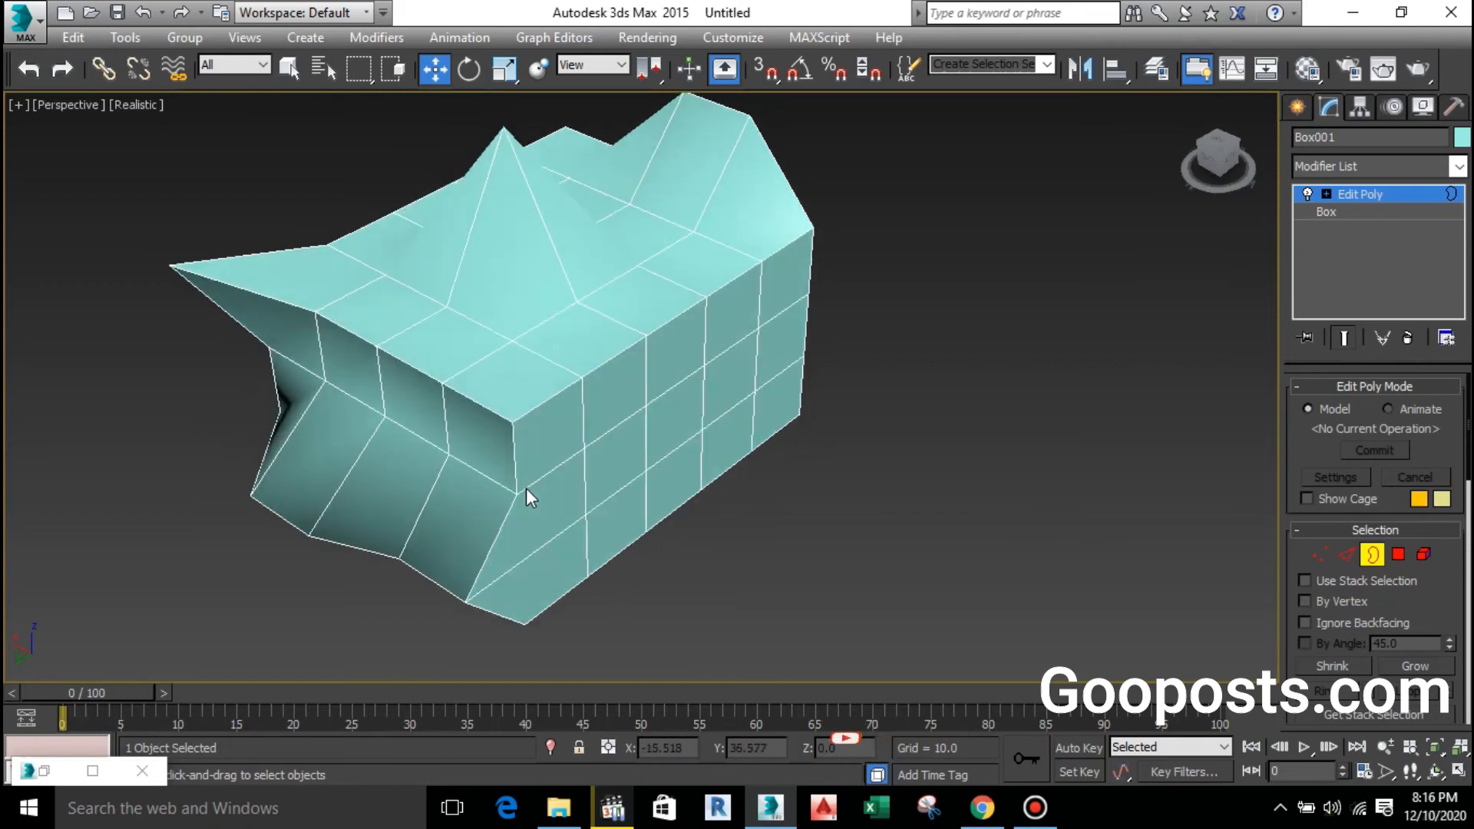
left_click(1399, 555)
left_click(674, 426)
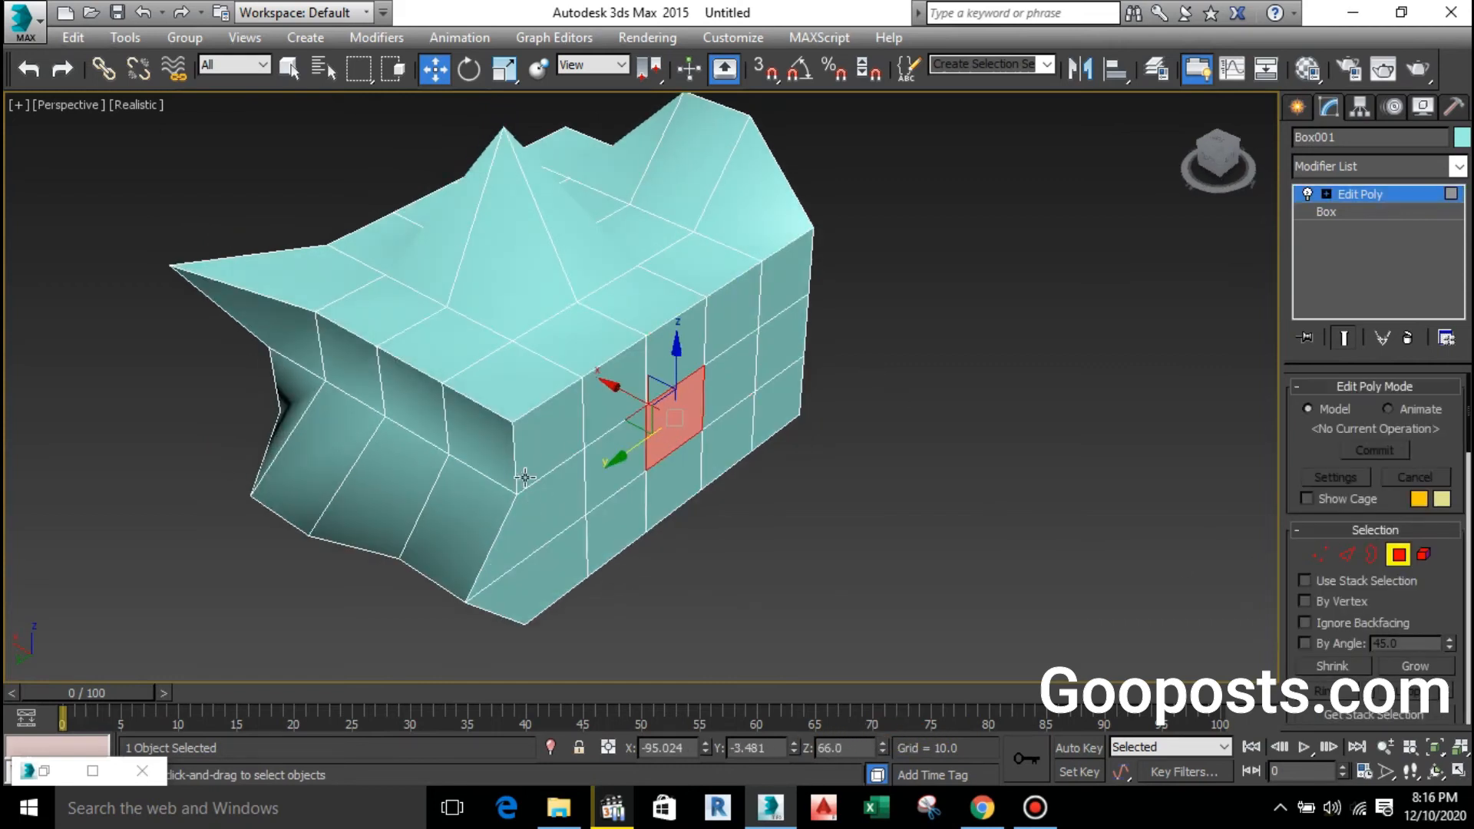
- Select the adjacent middle-row polygon on the long side and move it about 4 units inward along X
left_click(607, 485)
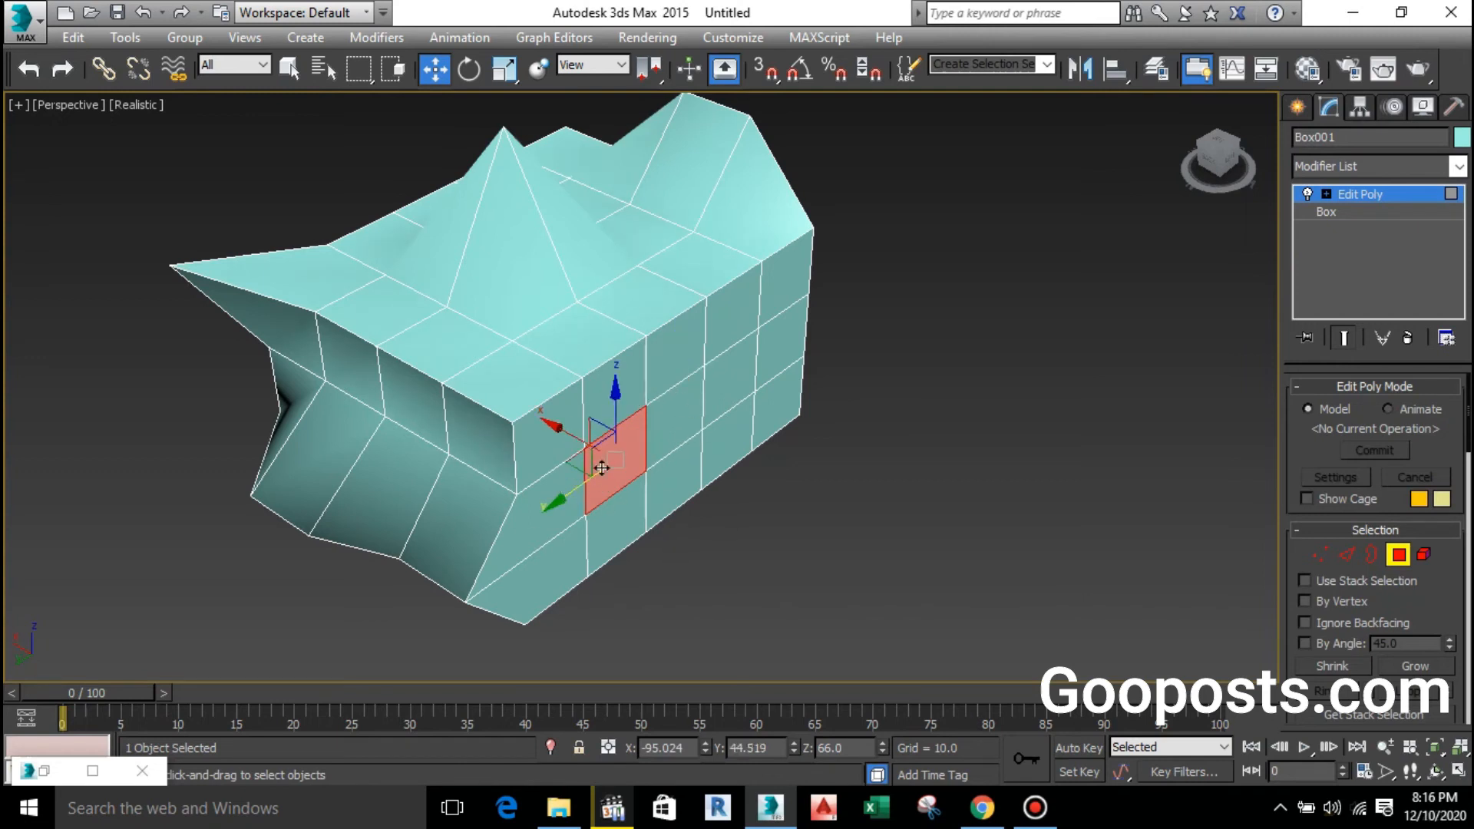
scroll(598, 493, "up", 3)
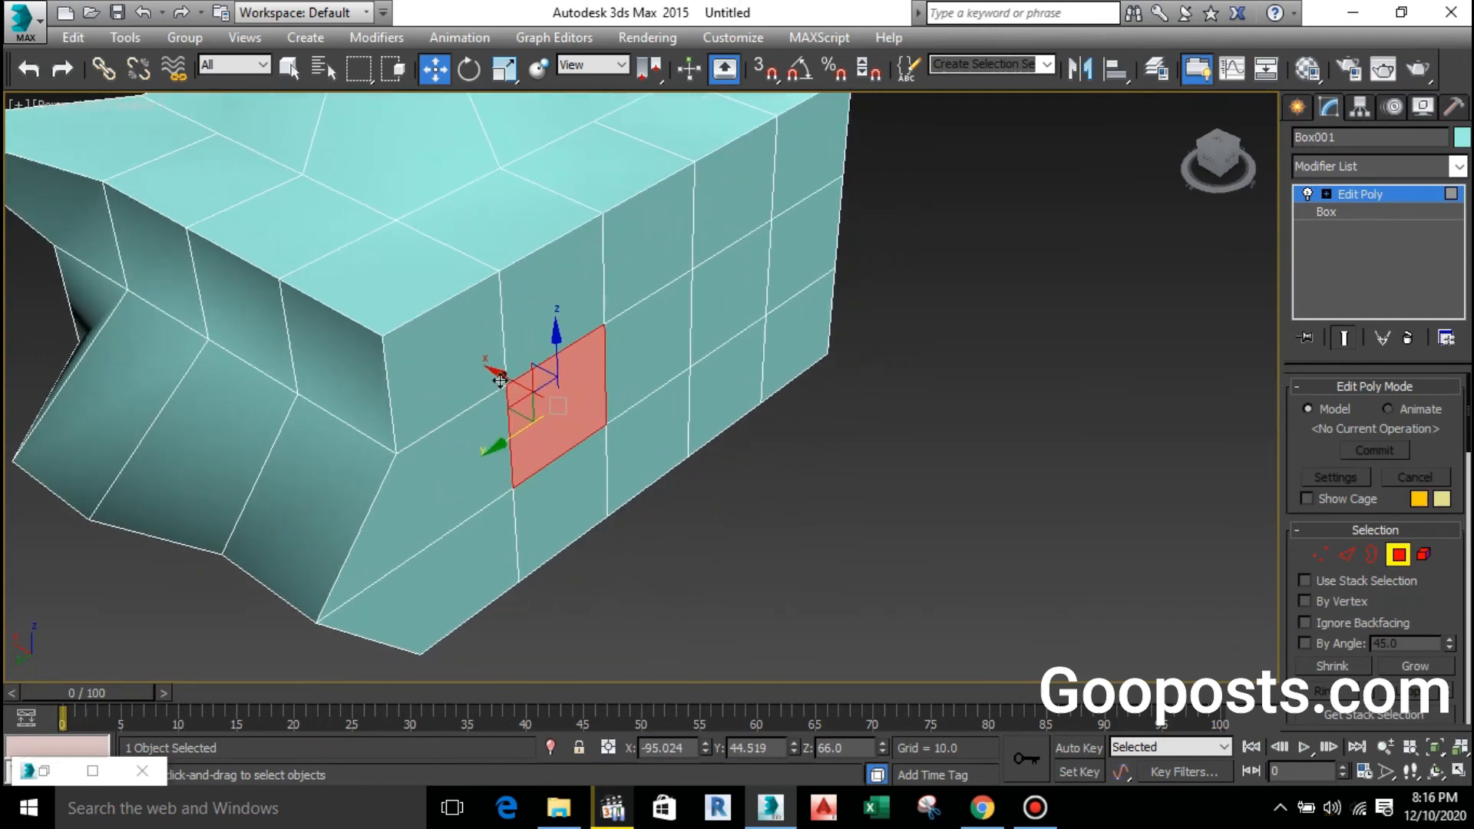
left_click_drag(545, 397, 485, 367)
middle_click_drag(471, 352, 428, 433)
scroll(426, 434, "down", 2)
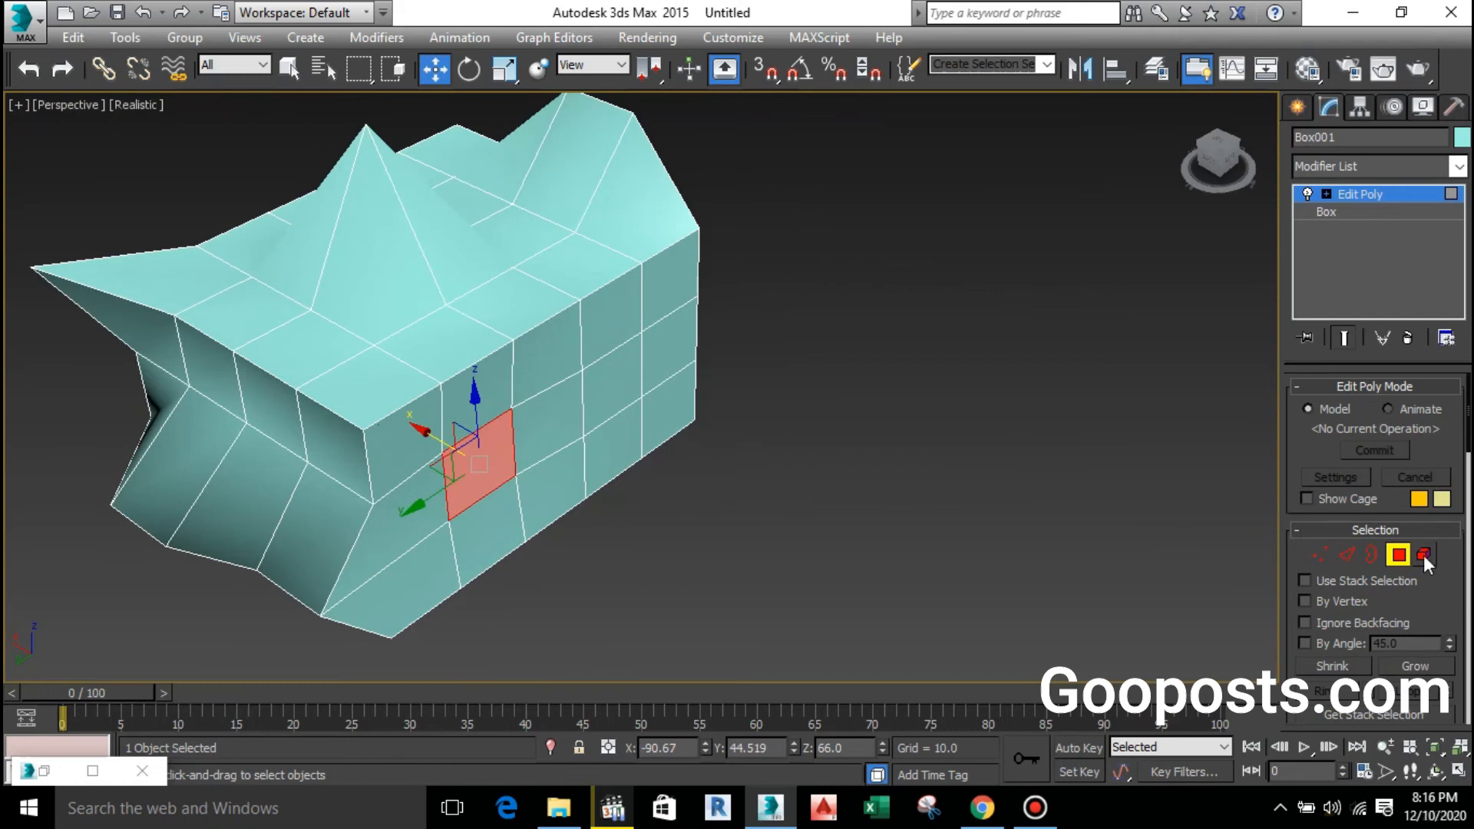
- Select the whole mesh at the element level and move it in the XY plane to about X -23, Y -104
left_click(1424, 555)
left_click(369, 362)
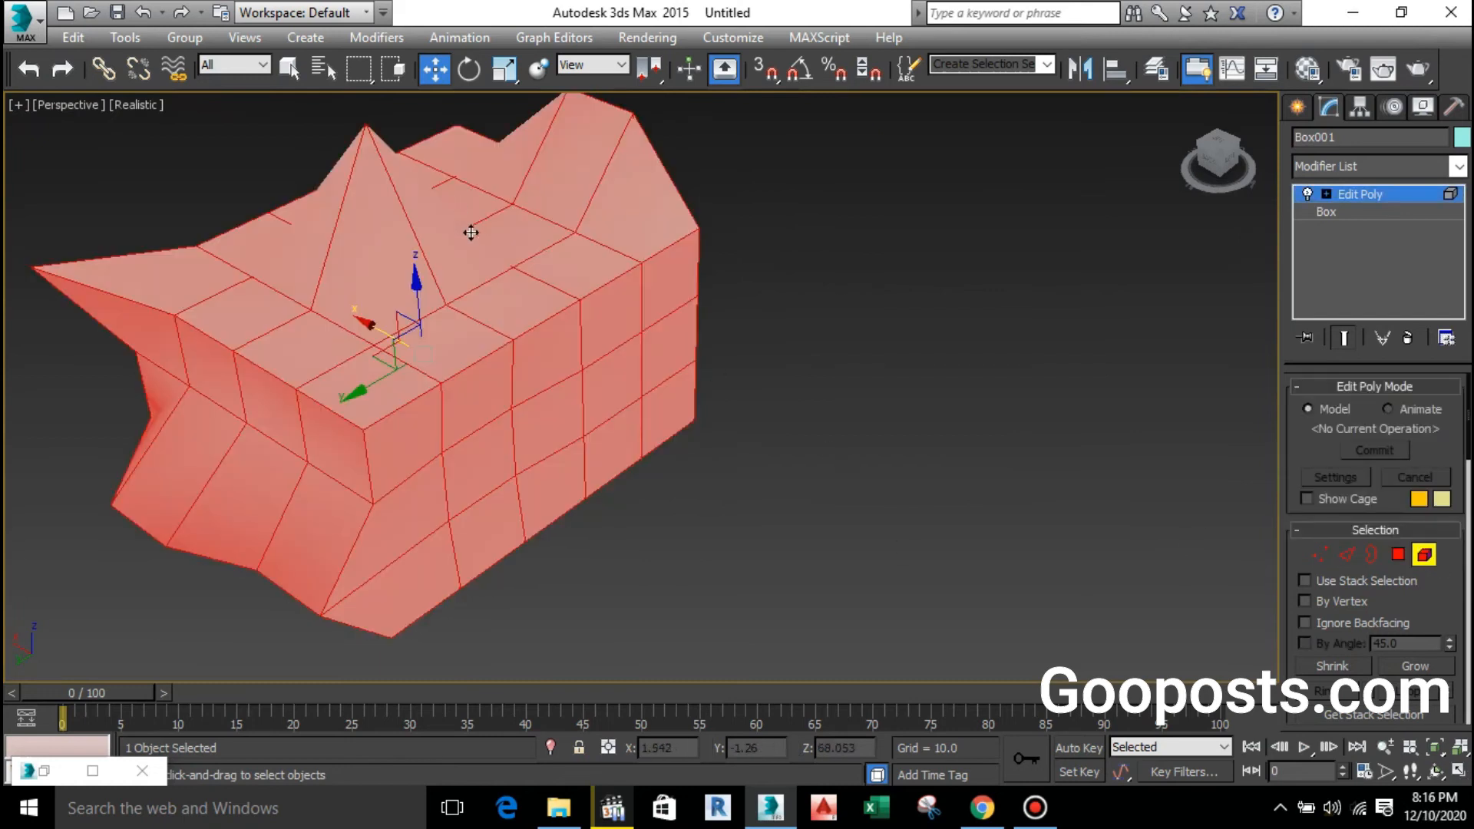
left_click(874, 476)
middle_click_drag(435, 340, 508, 313)
left_click(427, 330)
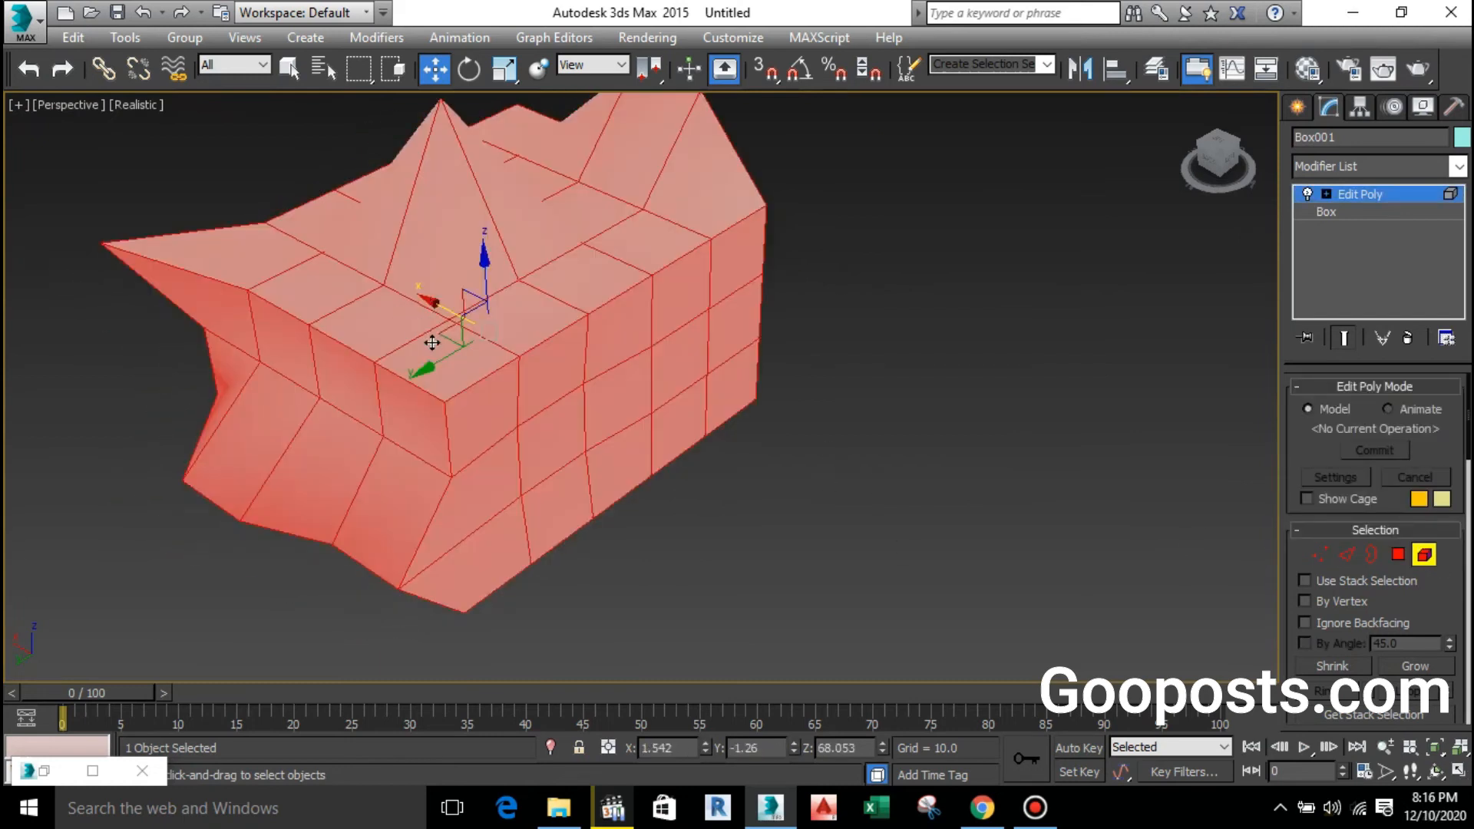
left_click_drag(470, 314, 632, 261)
middle_click_drag(667, 374, 513, 398)
- Switch to polygon level and select all polygons of the mesh with a selection window
left_click(1399, 555)
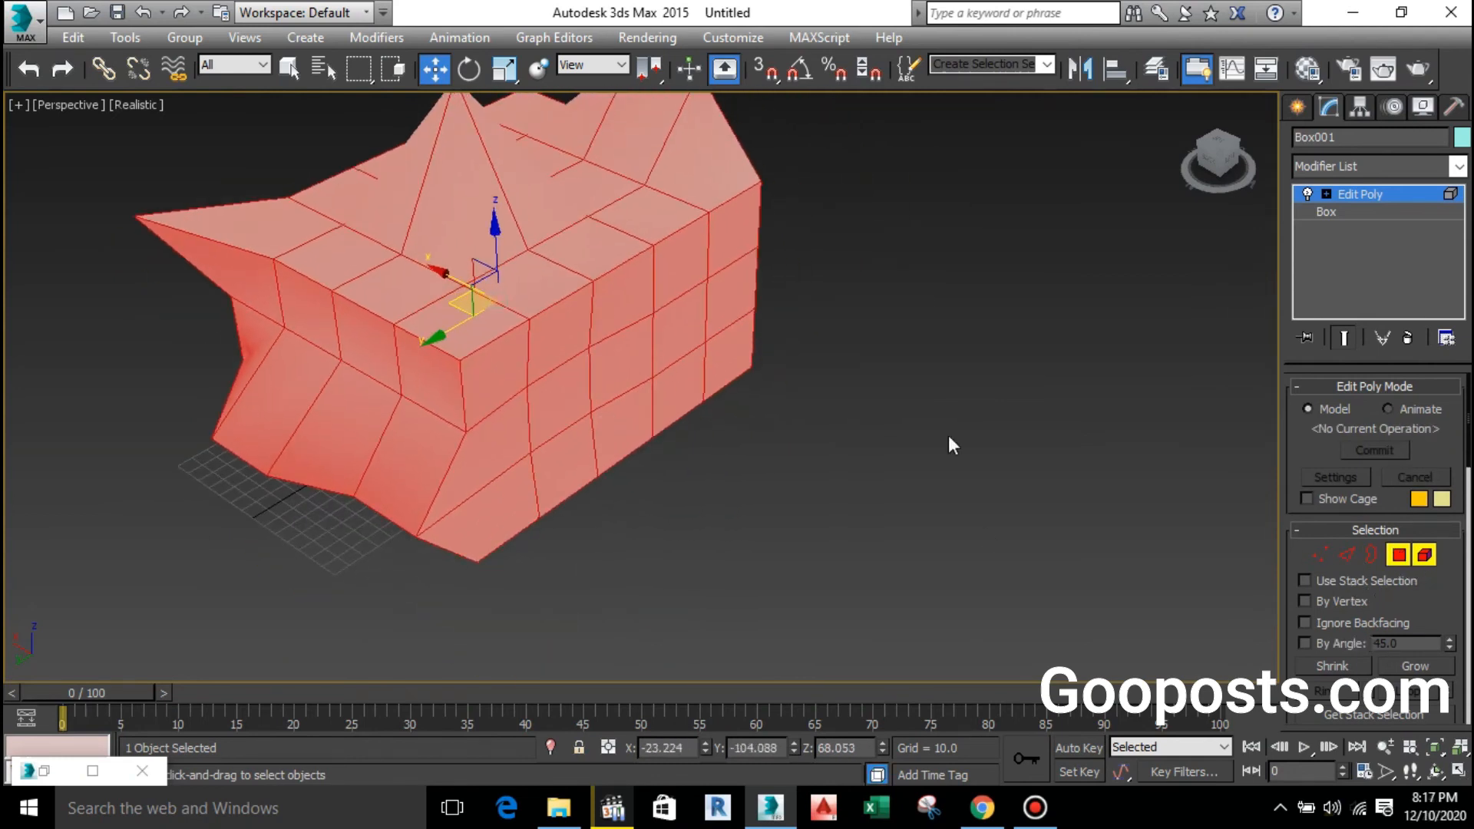
scroll(860, 415, "down", 3)
left_click(833, 519)
left_click_drag(833, 519, 338, 146)
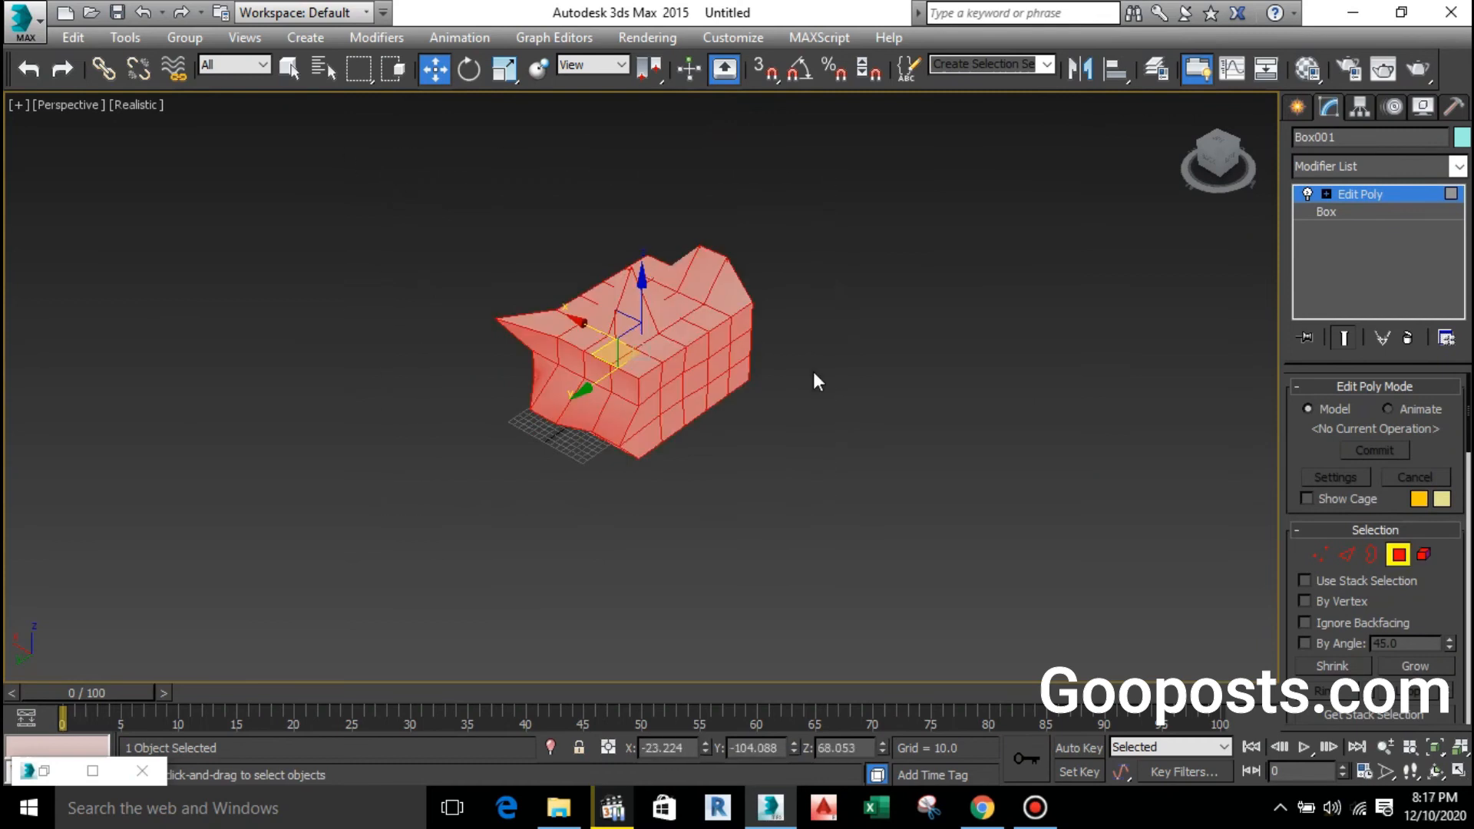
scroll(722, 376, "up", 4)
scroll(768, 414, "down", 1)
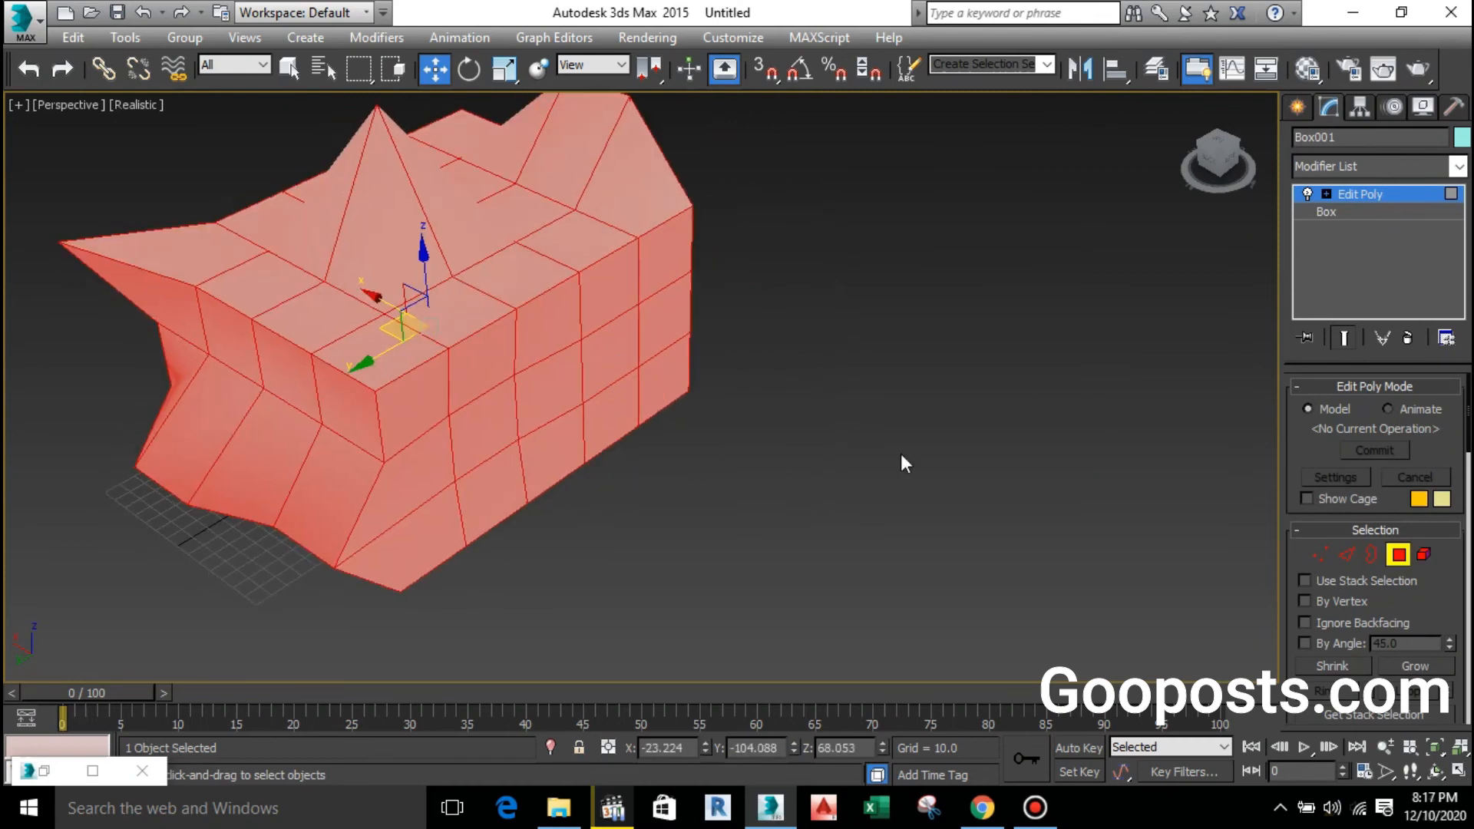
- Return to element level, clear the selection, and reselect the whole mesh as a single element
left_click(1422, 555)
left_click(868, 496)
scroll(928, 418, "down", 5)
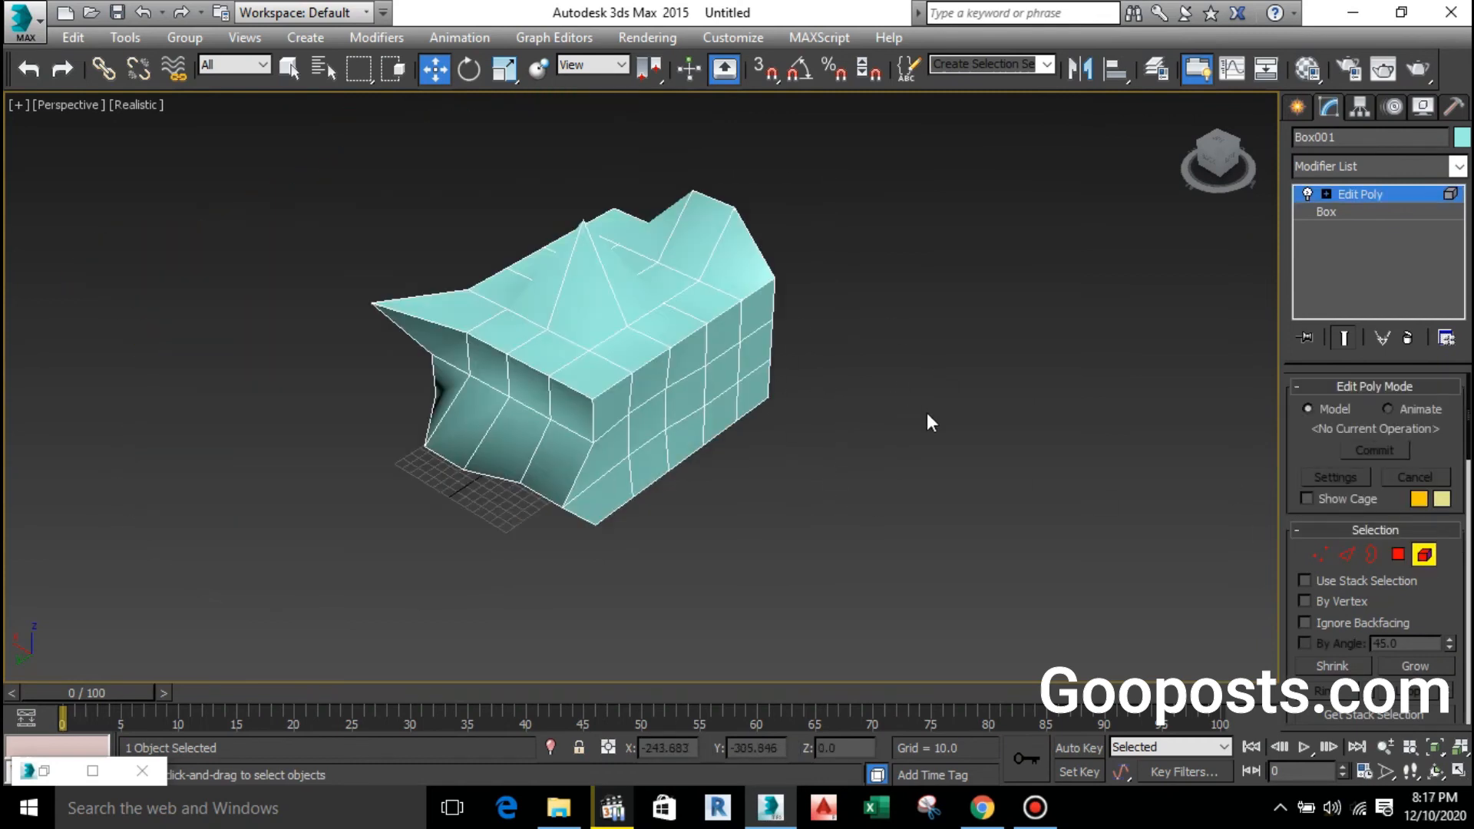
left_click(642, 395)
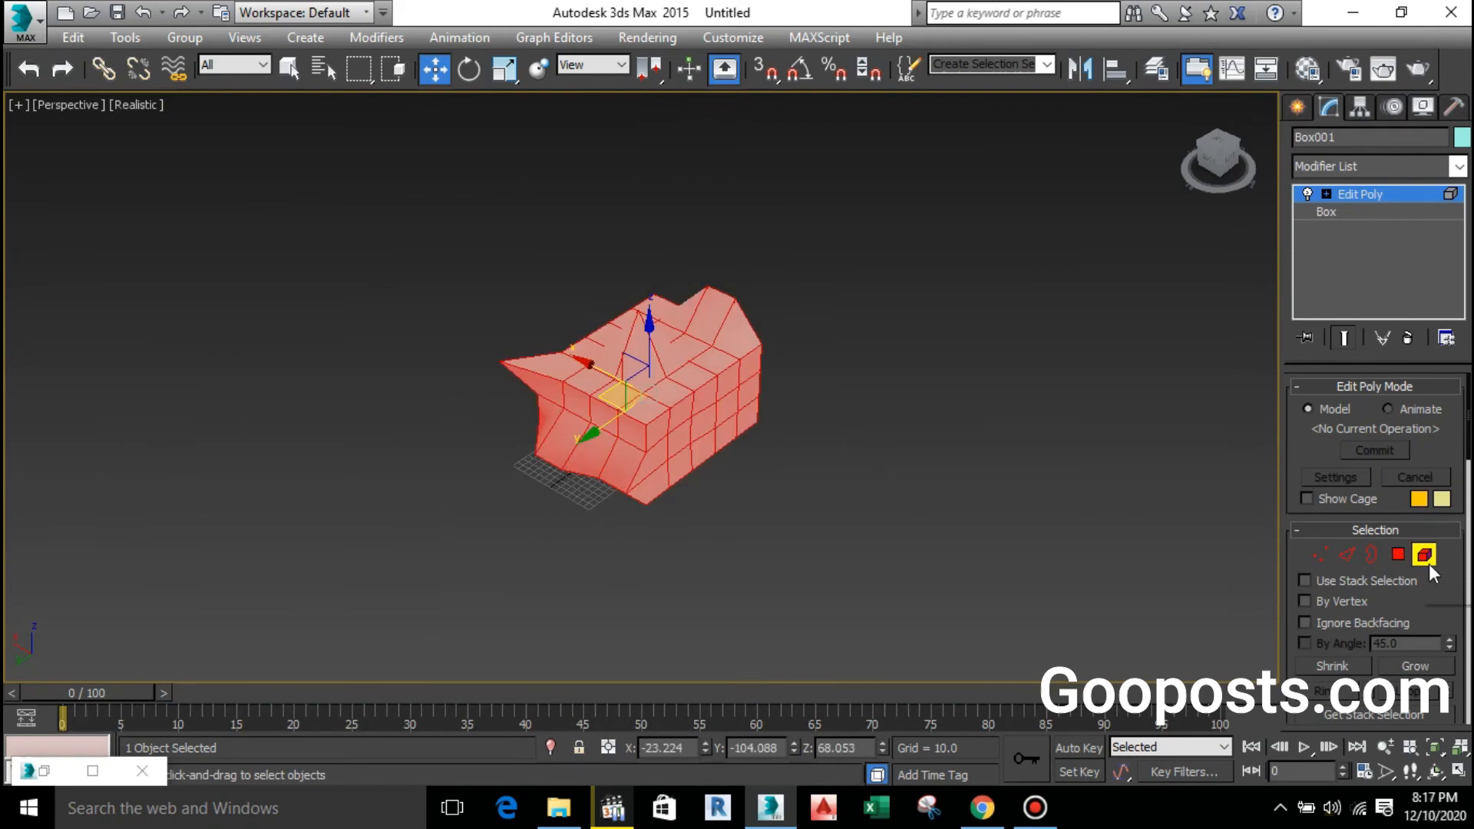
scroll(602, 439, "up", 2)
scroll(614, 434, "up", 4)
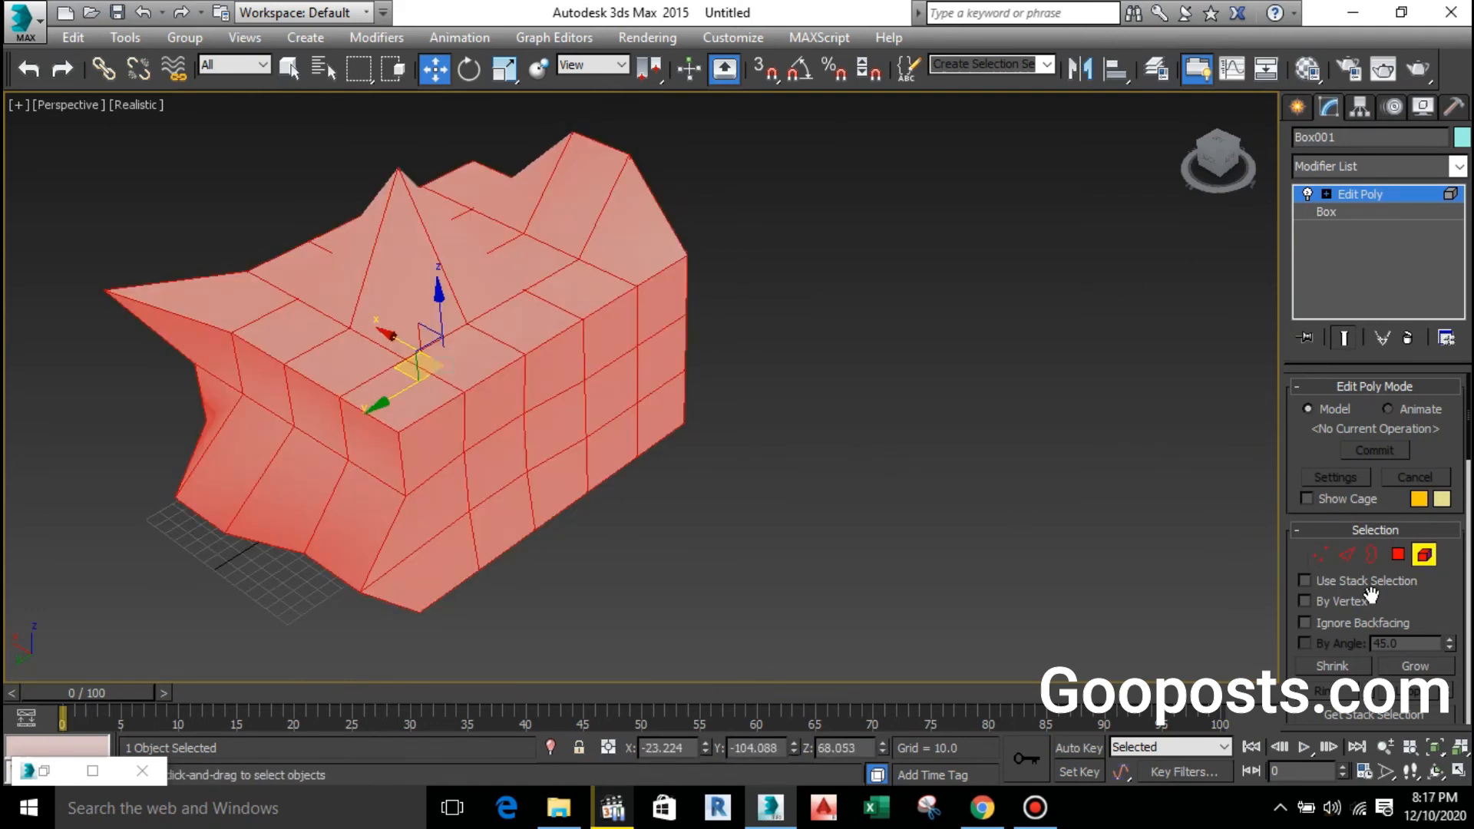
- At the vertex level, pull a lower-row vertex on the long side about 25 units outward along X
left_click(1320, 554)
left_click(586, 438)
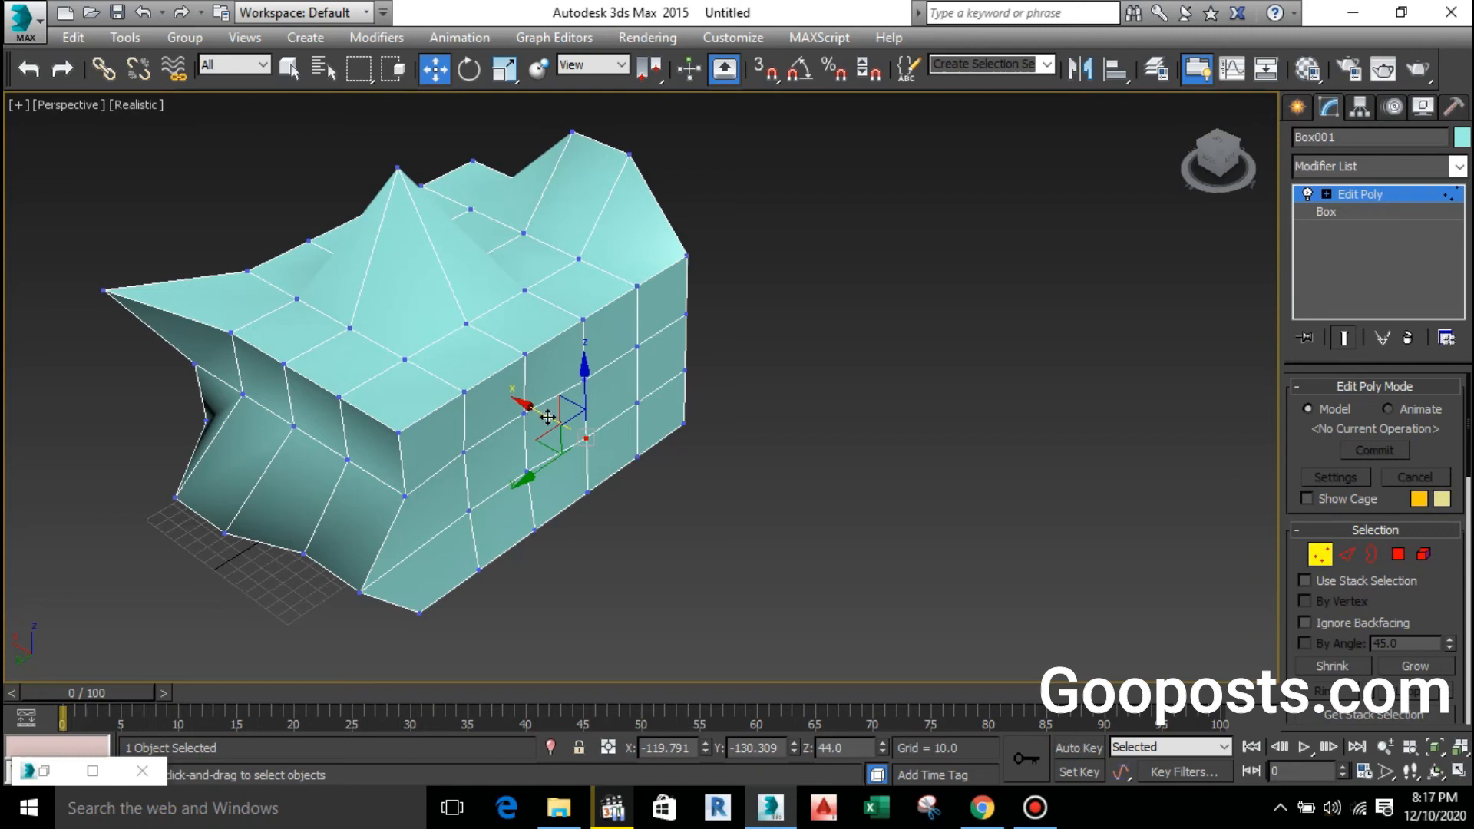
mouse_move(616, 451)
left_mouse_down()
mouse_move(658, 481)
mouse_move(556, 454)
mouse_move(569, 442)
mouse_move(637, 454)
left_mouse_up()
scroll(637, 454, "up", 3)
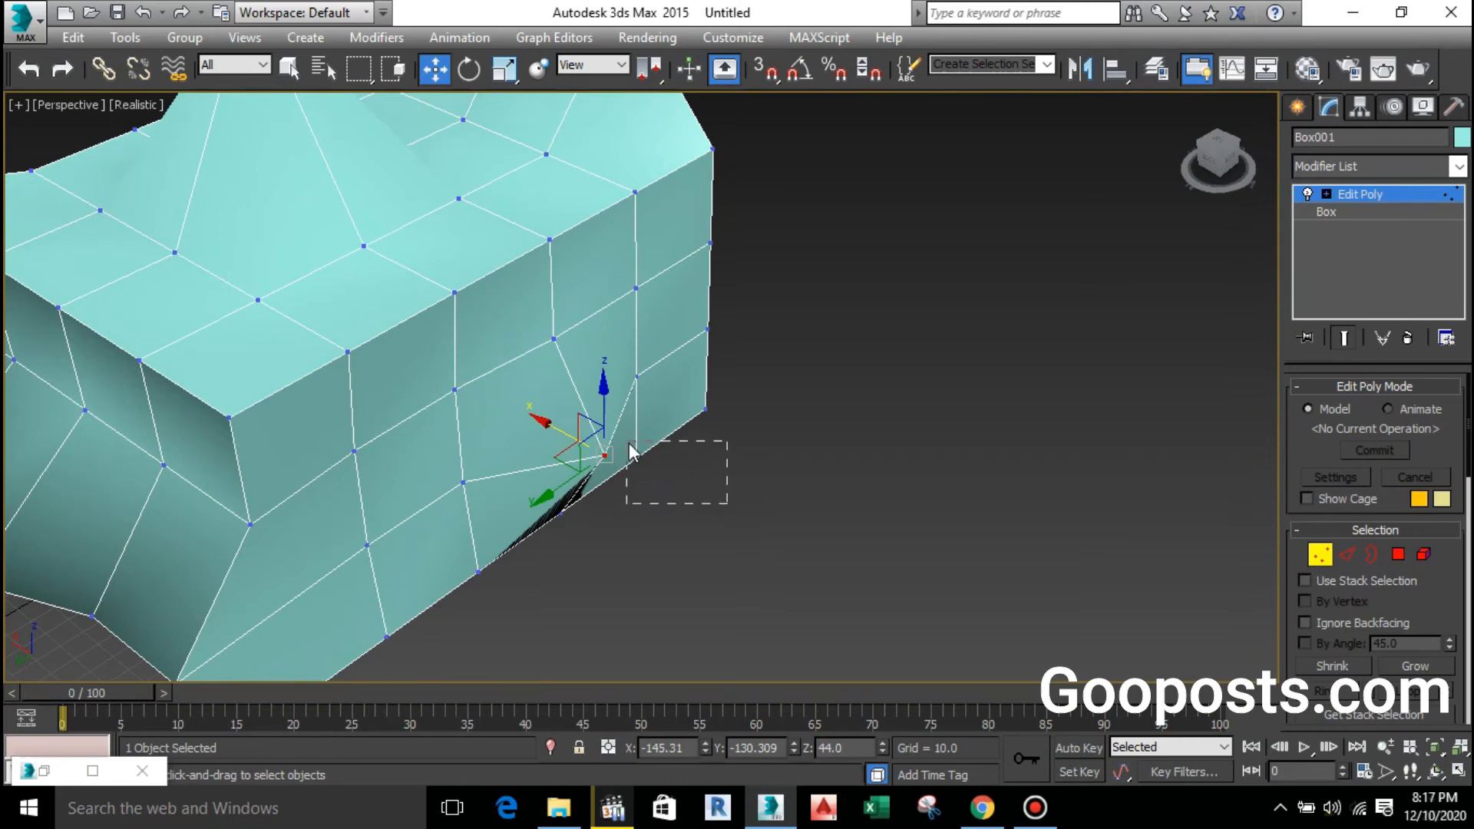
- Select the two bottom vertices at the far end of the long side, pull them outward from the box, and clear the selection
left_click_drag(629, 444, 627, 442)
left_click_drag(718, 450, 670, 401, "ctrl")
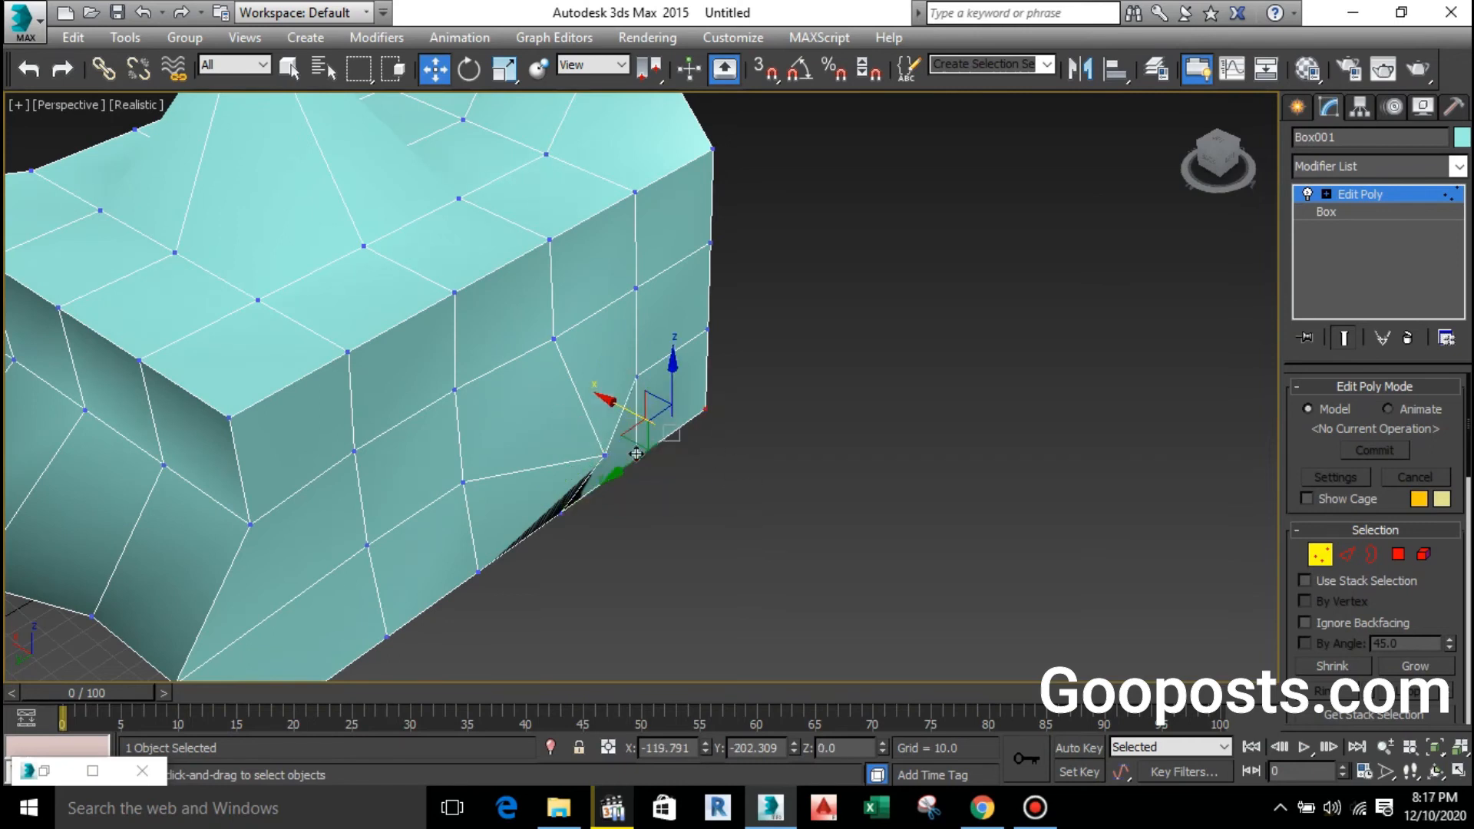
left_click_drag(637, 455, 760, 482)
left_click(807, 470)
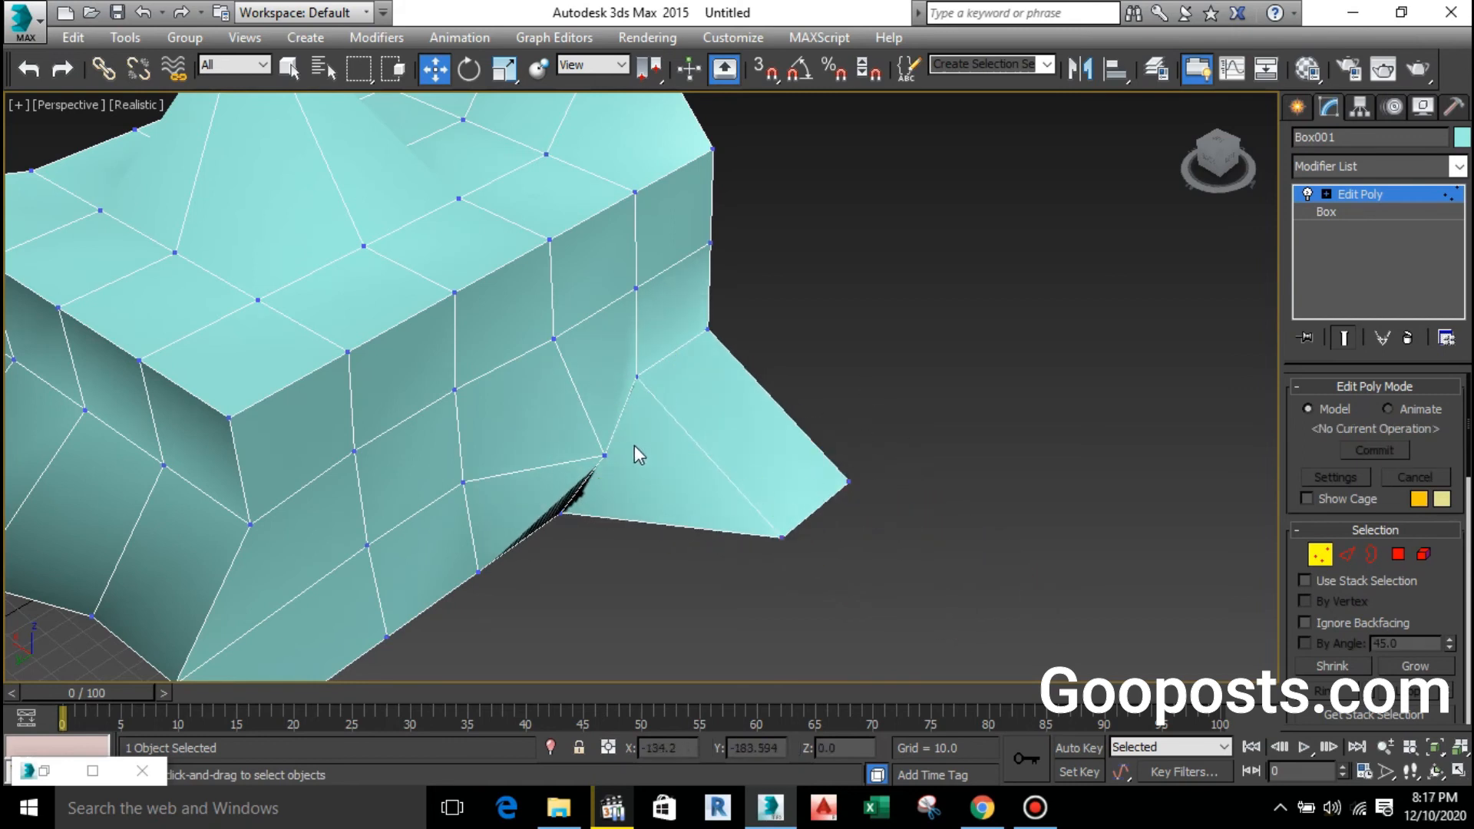
scroll(514, 436, "down", 5)
middle_click_drag(510, 412, 592, 362, "alt")
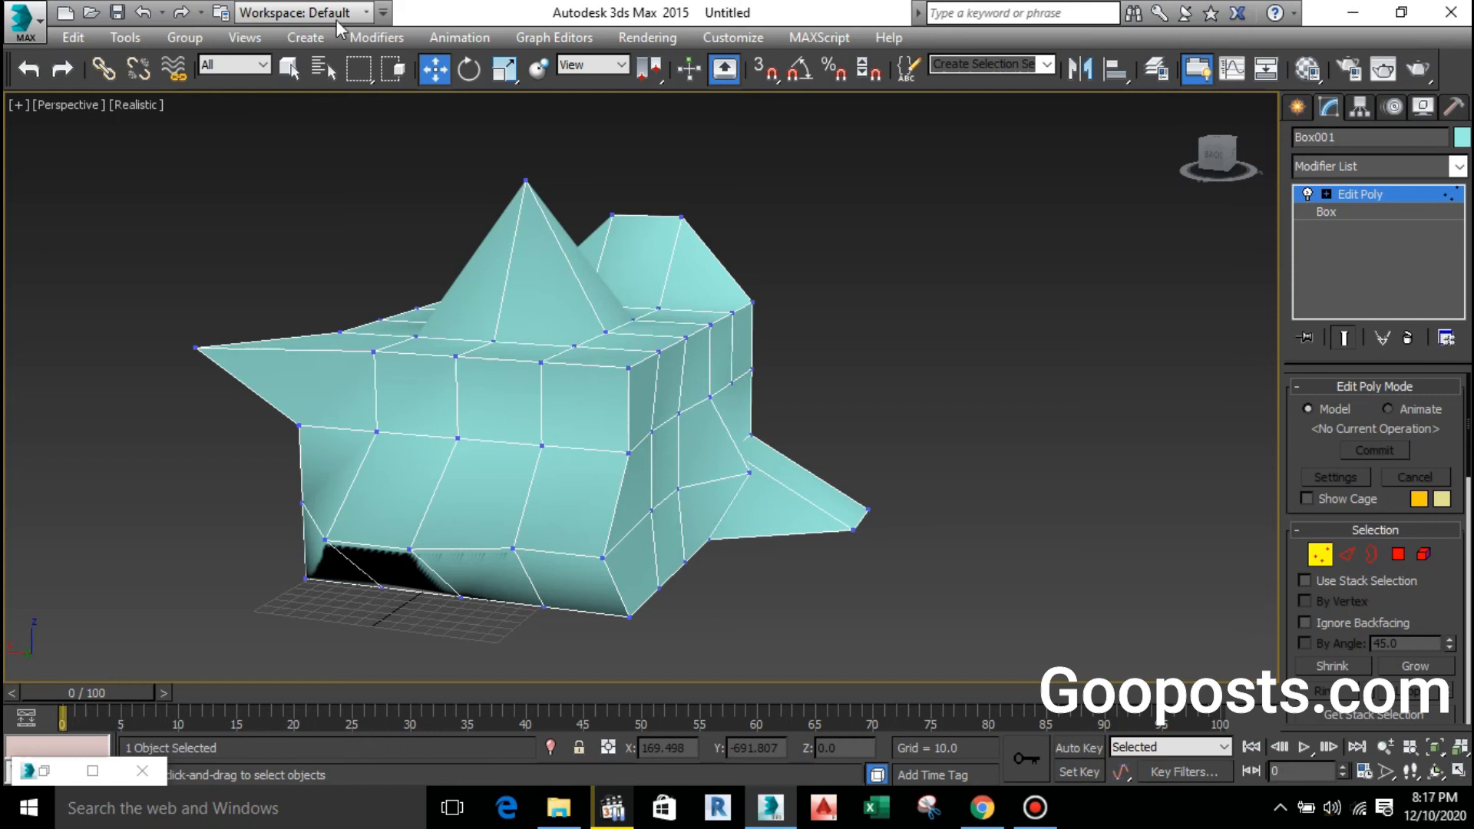
- Select a vertex on the box's top edge, bring the Edit Poly selection options into view, and leave the vertex level
left_click_drag(382, 301, 426, 330)
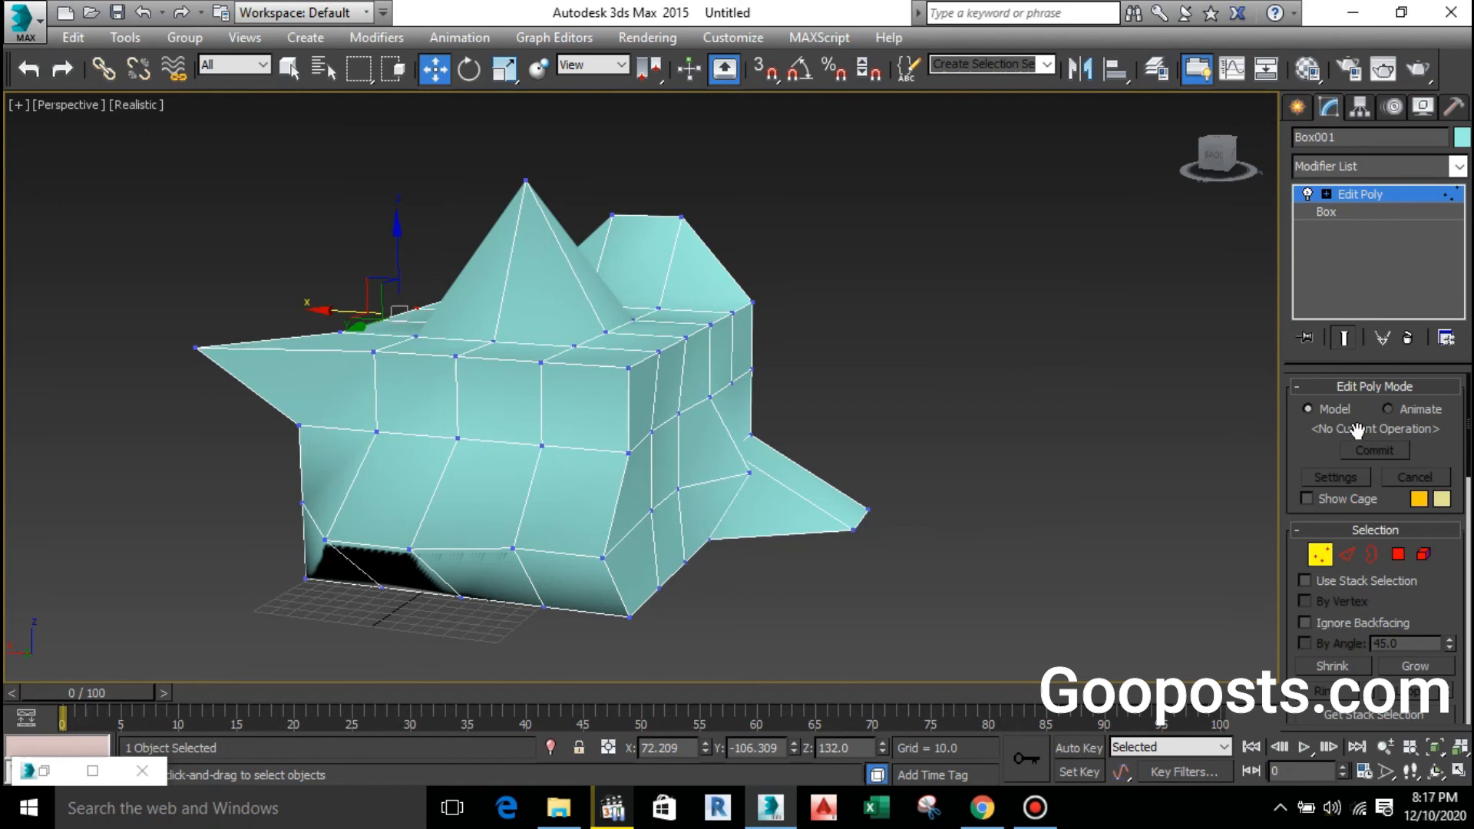
left_click_drag(1319, 454, 1252, 399)
scroll(536, 433, "up", 3)
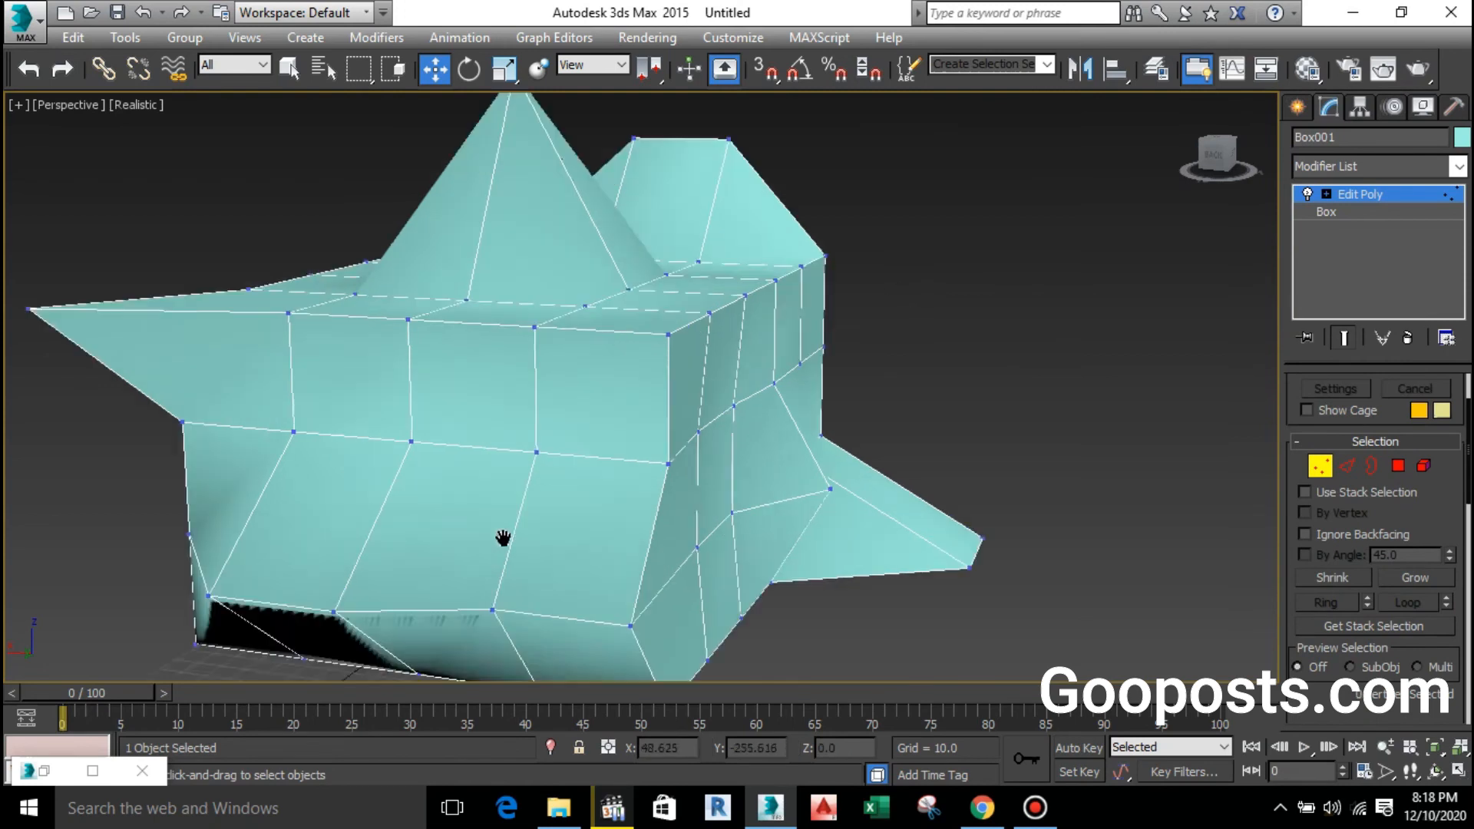
scroll(503, 538, "down", 3)
middle_click_drag(444, 453, 569, 330, "alt")
left_click(1377, 196)
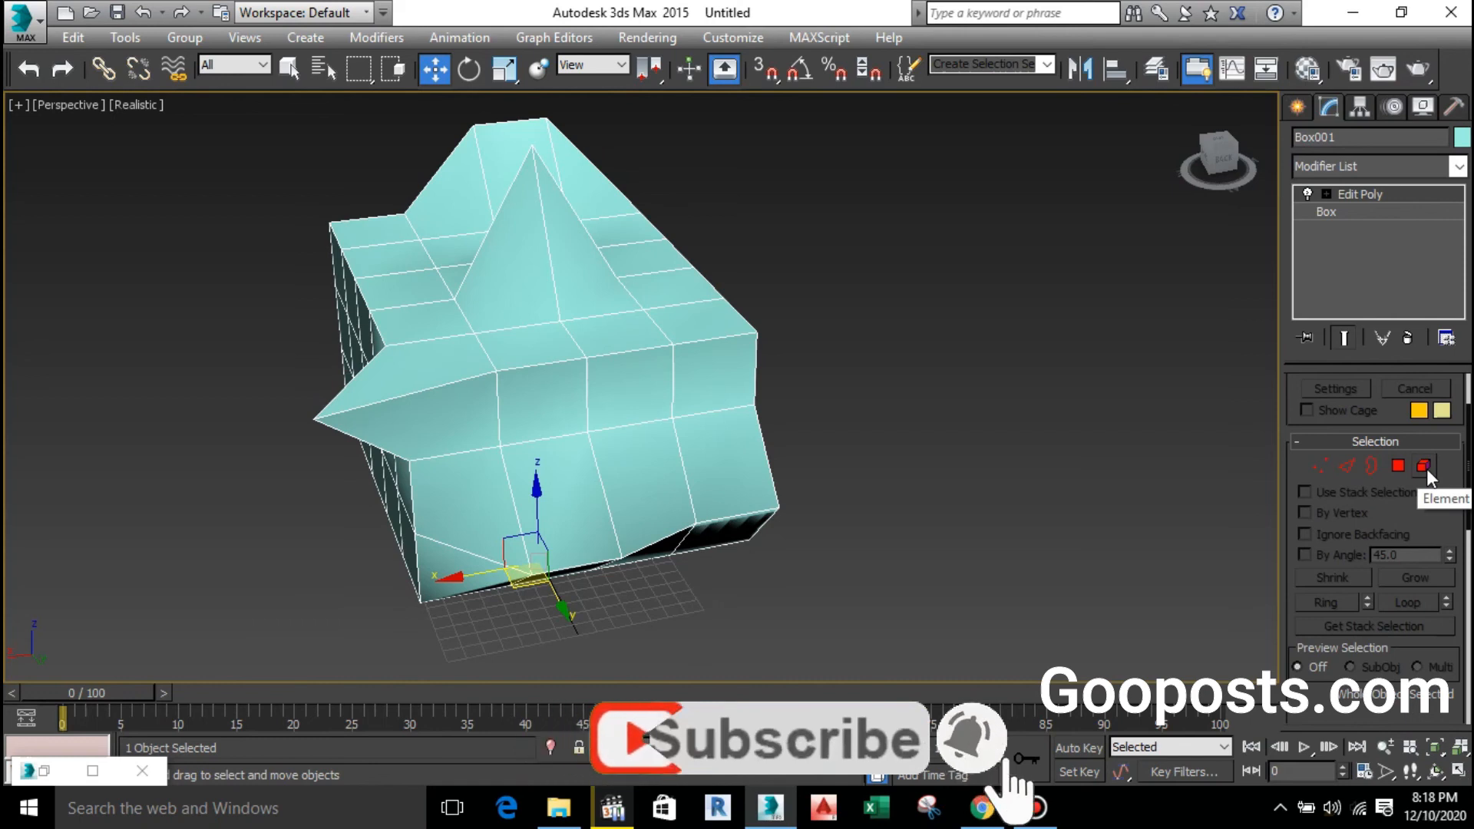
- Return from the object creation settings to Edit Poly's vertex level, select a front vertex and a top corner vertex, and clear the selection
left_click(1297, 107)
middle_click_drag(635, 437, 690, 447)
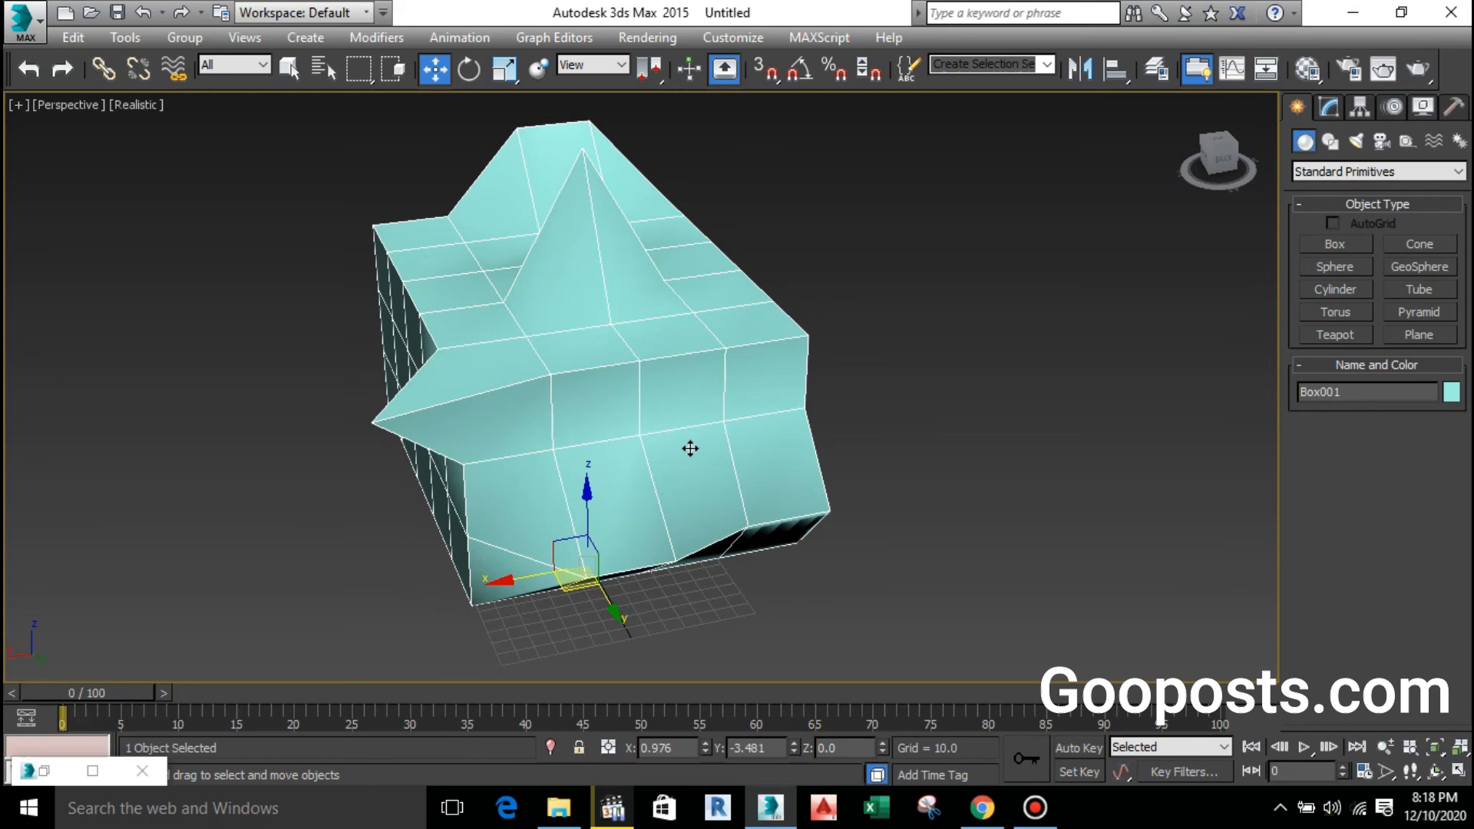
key("1")
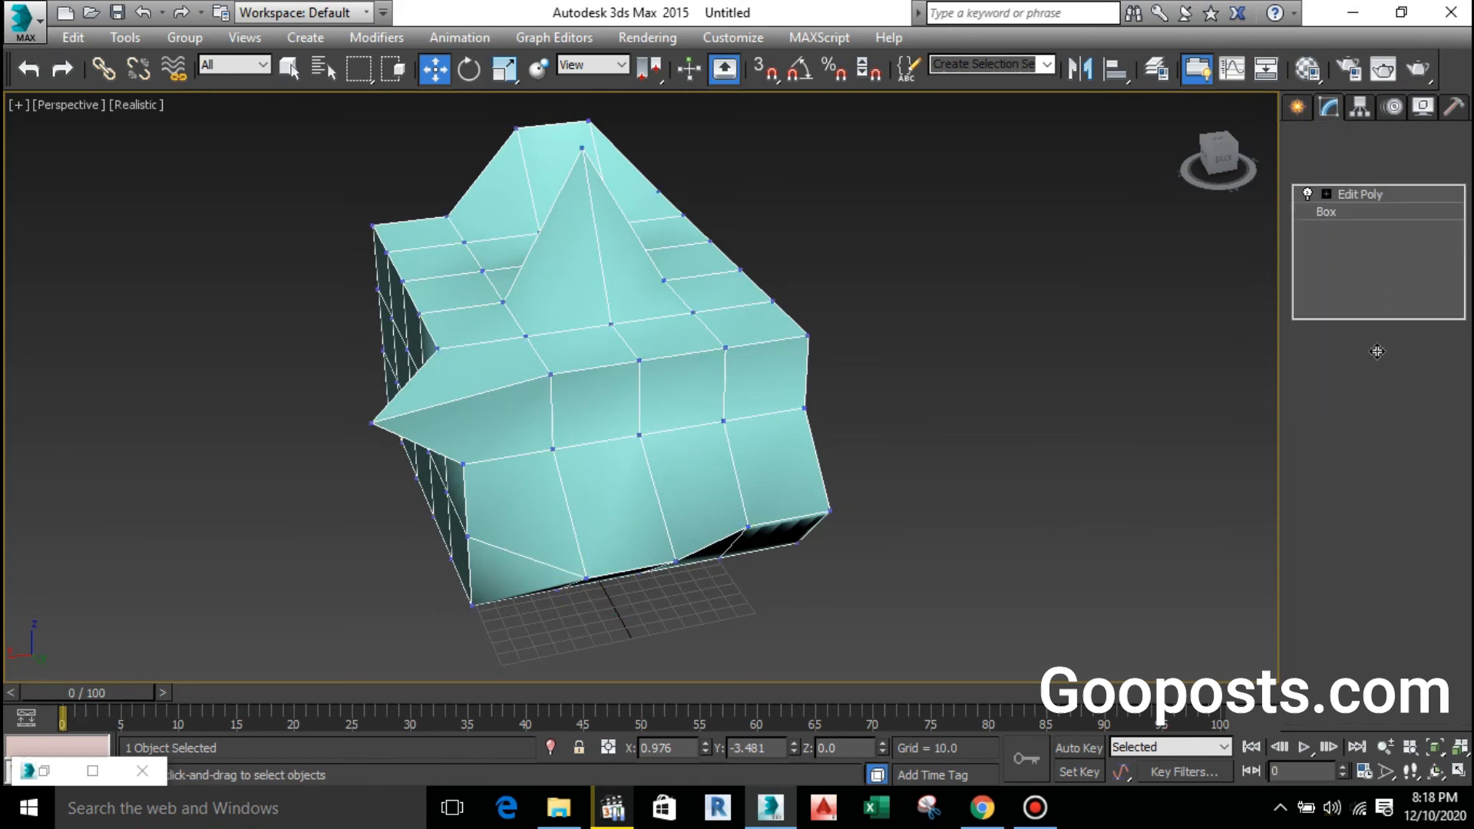
left_click(1363, 194)
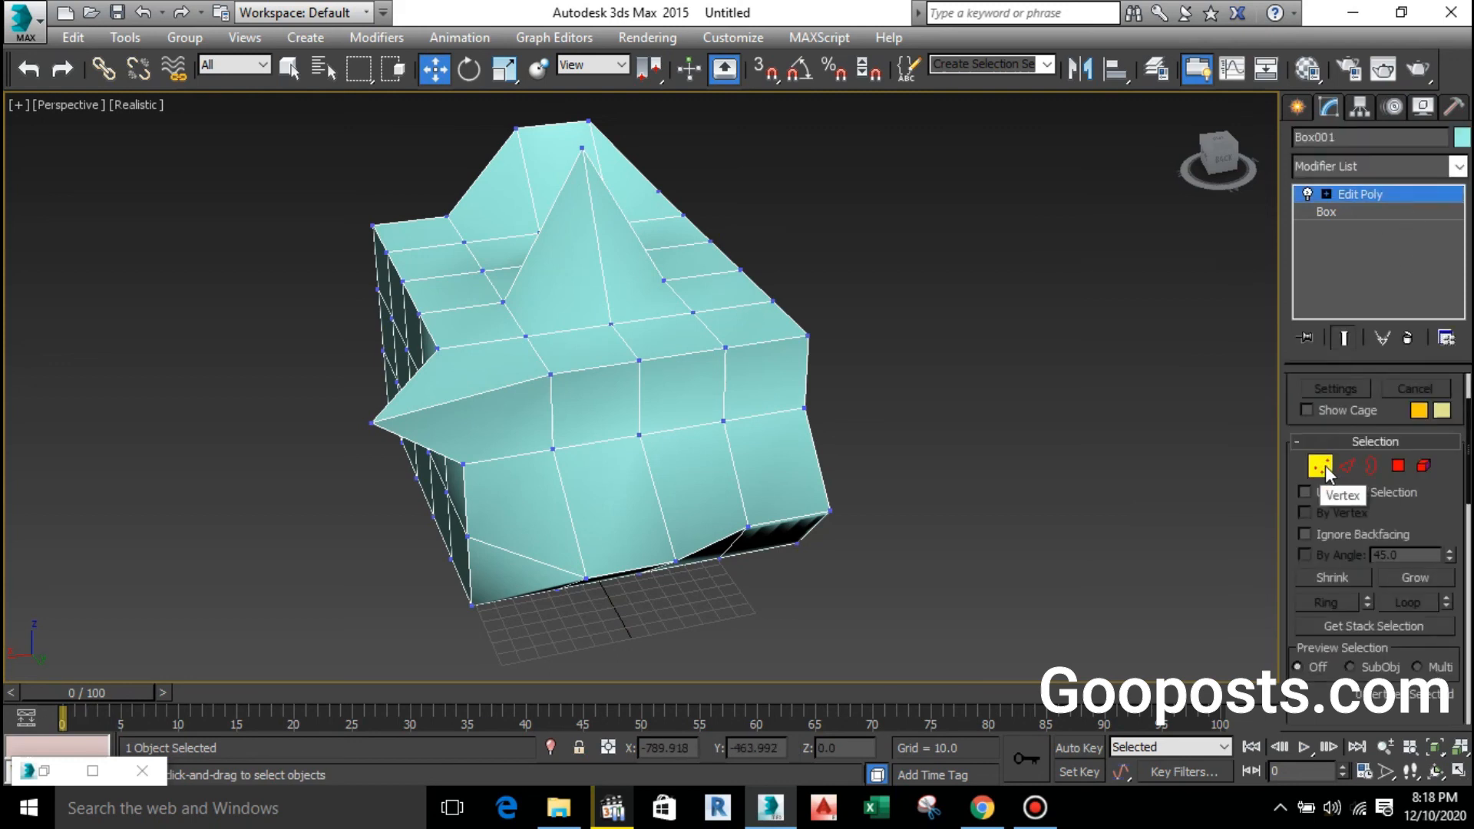
left_click(640, 435)
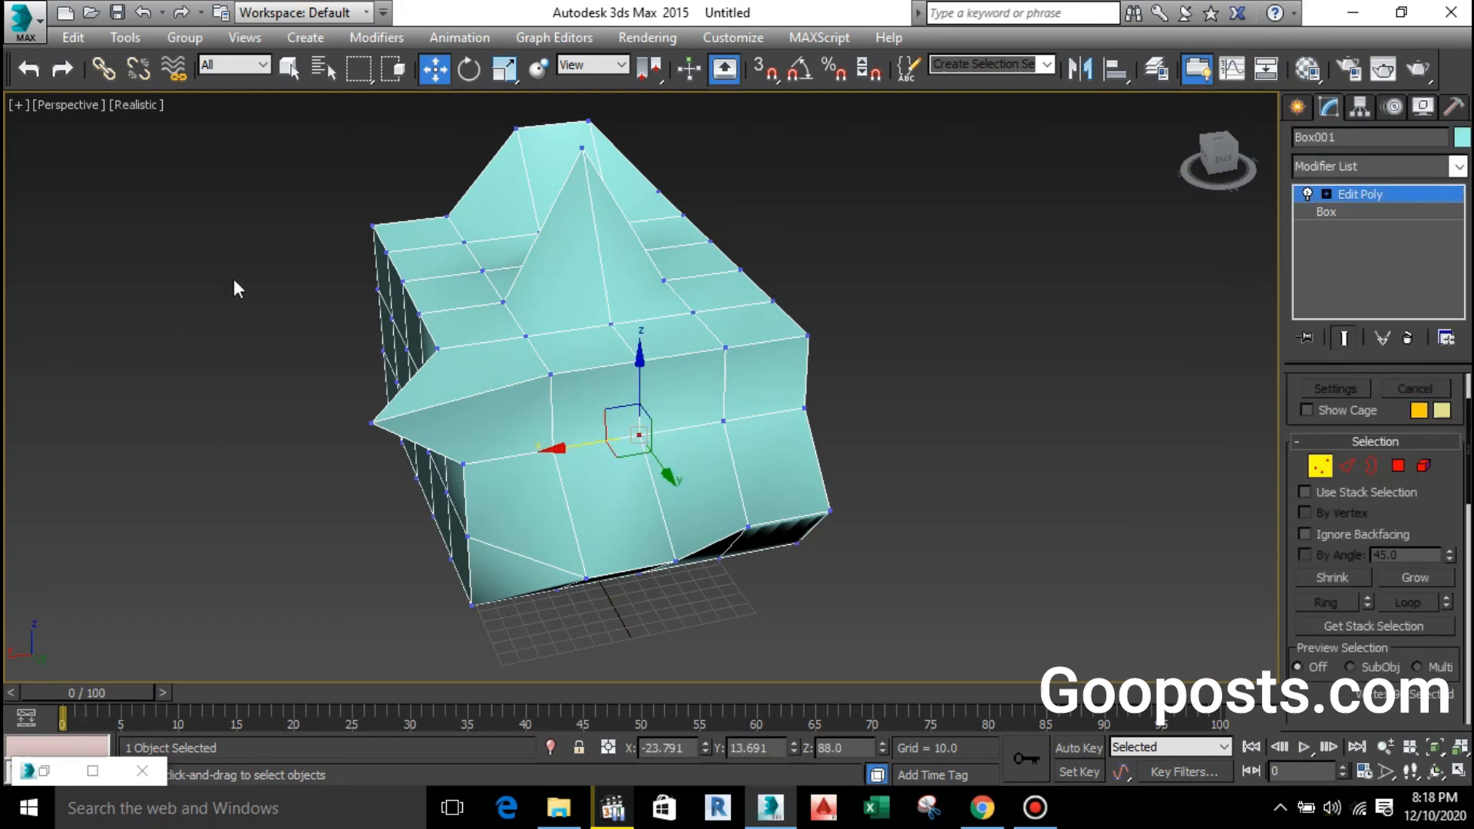
left_click_drag(343, 198, 380, 238)
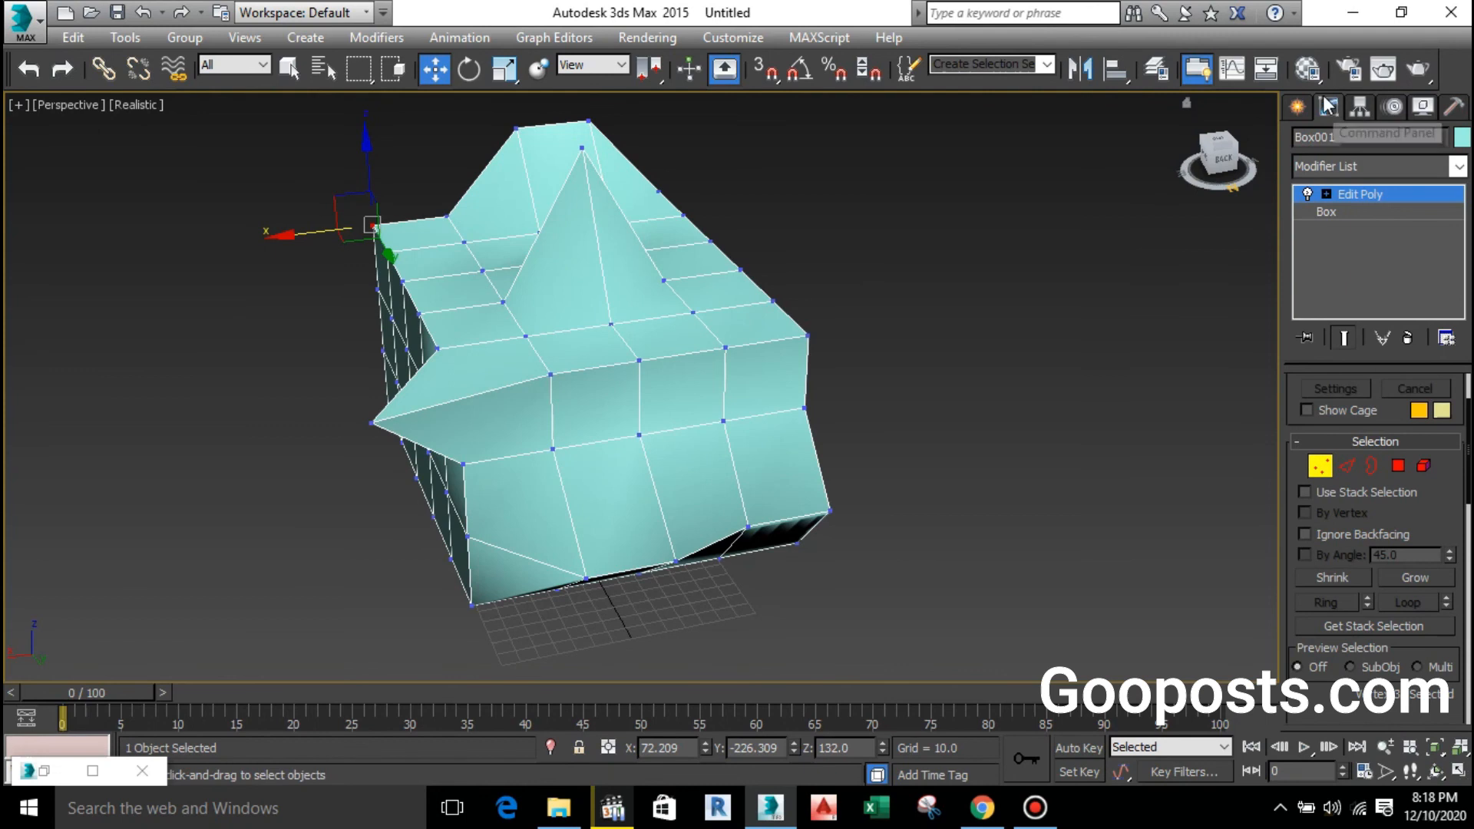
left_click(694, 329)
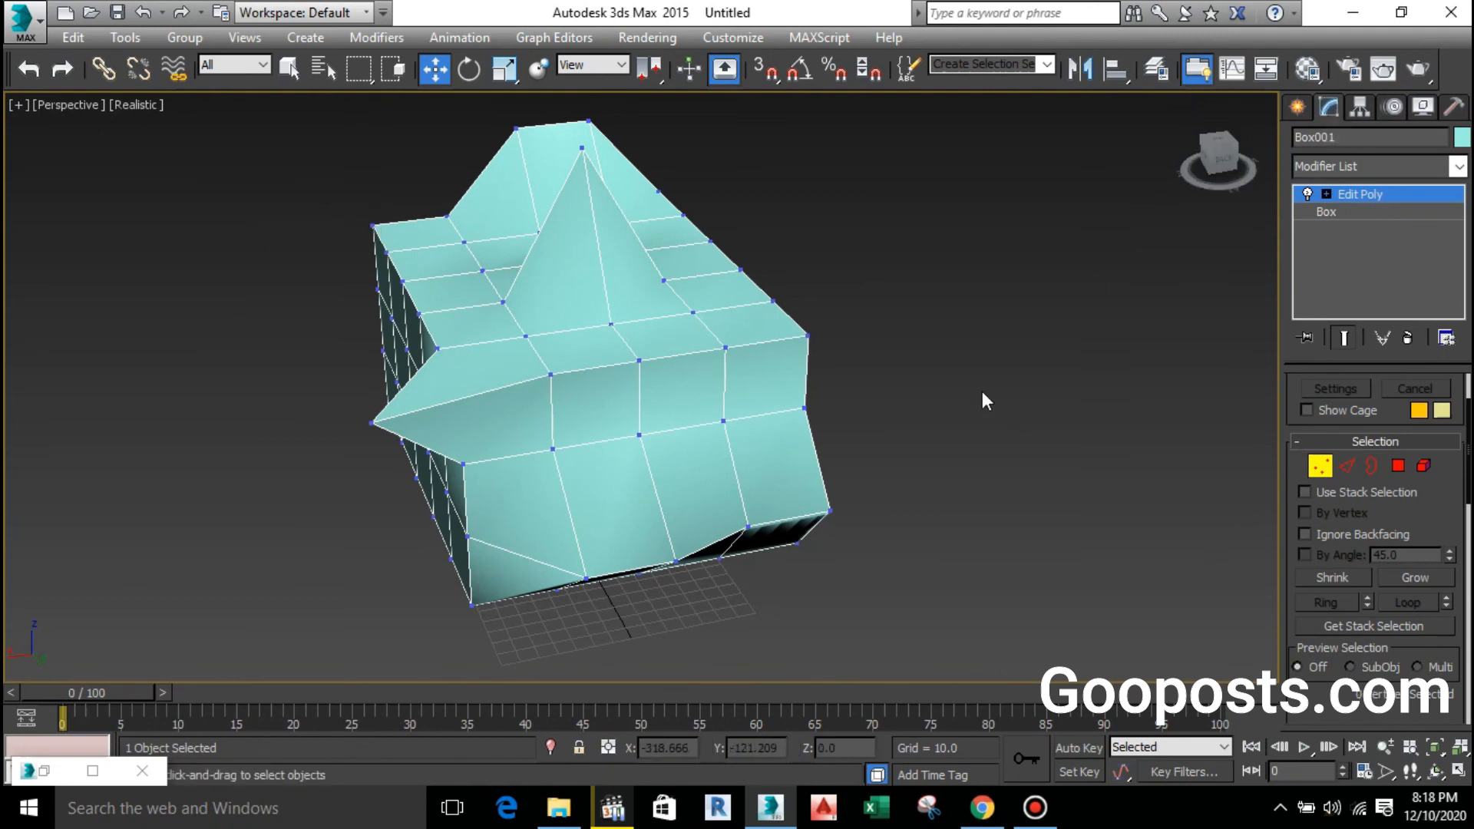
- Cycle through the edge, border and polygon levels, and select only the upper corner polygon on the front face
key("2")
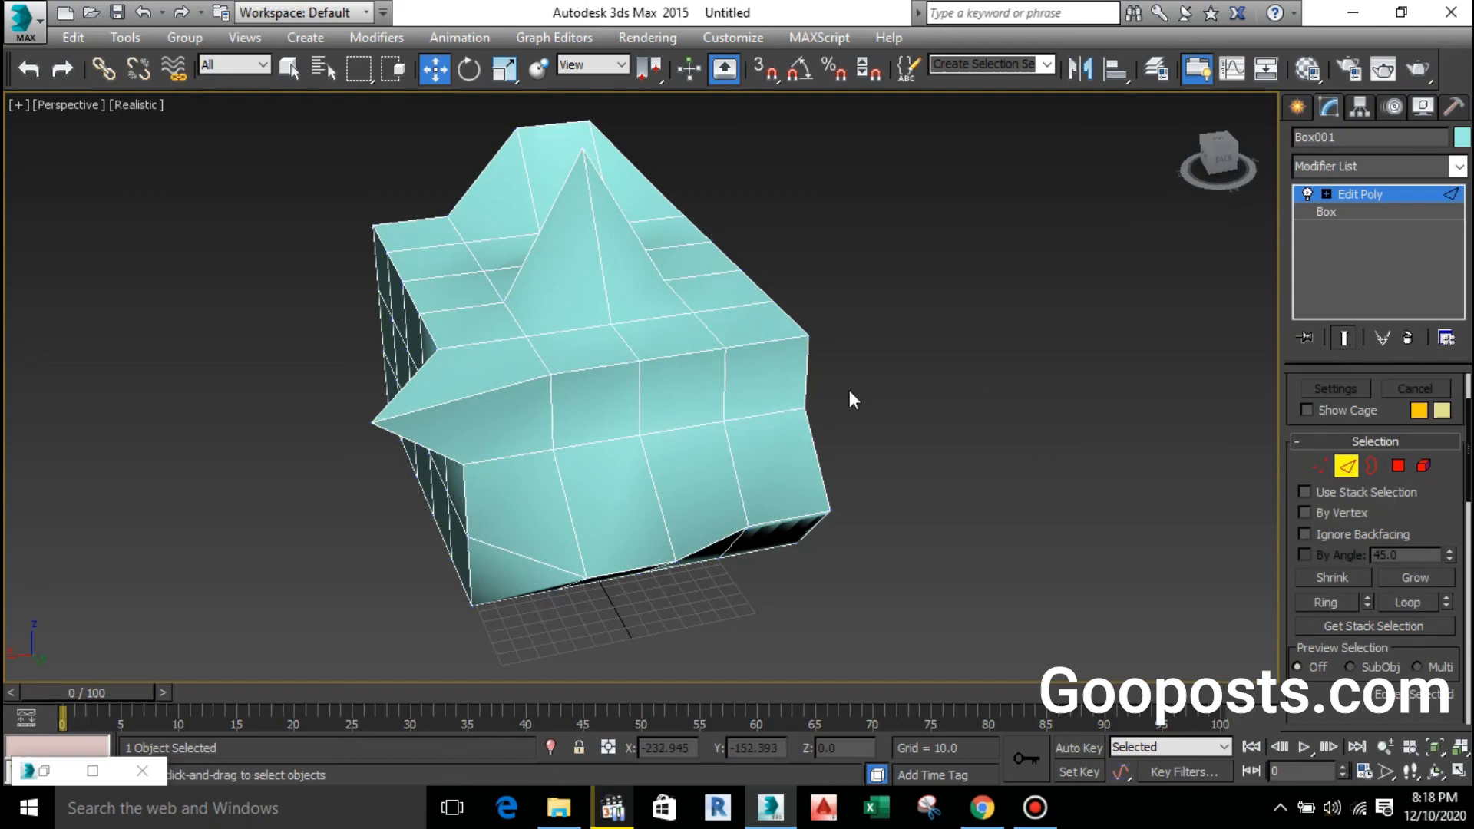
key("3")
key("4")
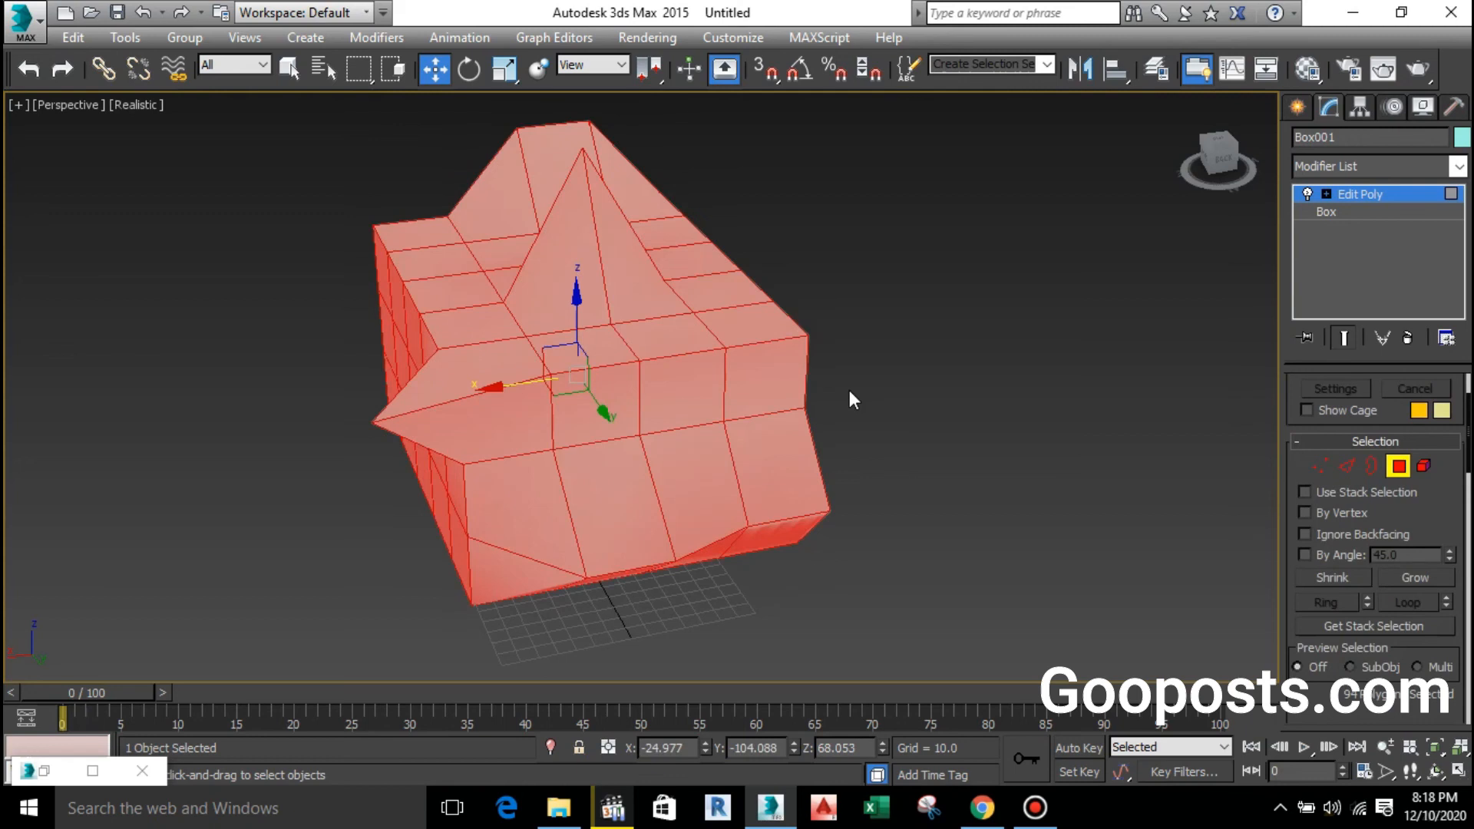
left_click(848, 390)
left_click(743, 393)
- Switch to the element level, return to the polygon level, and leave sub-object editing
key("5")
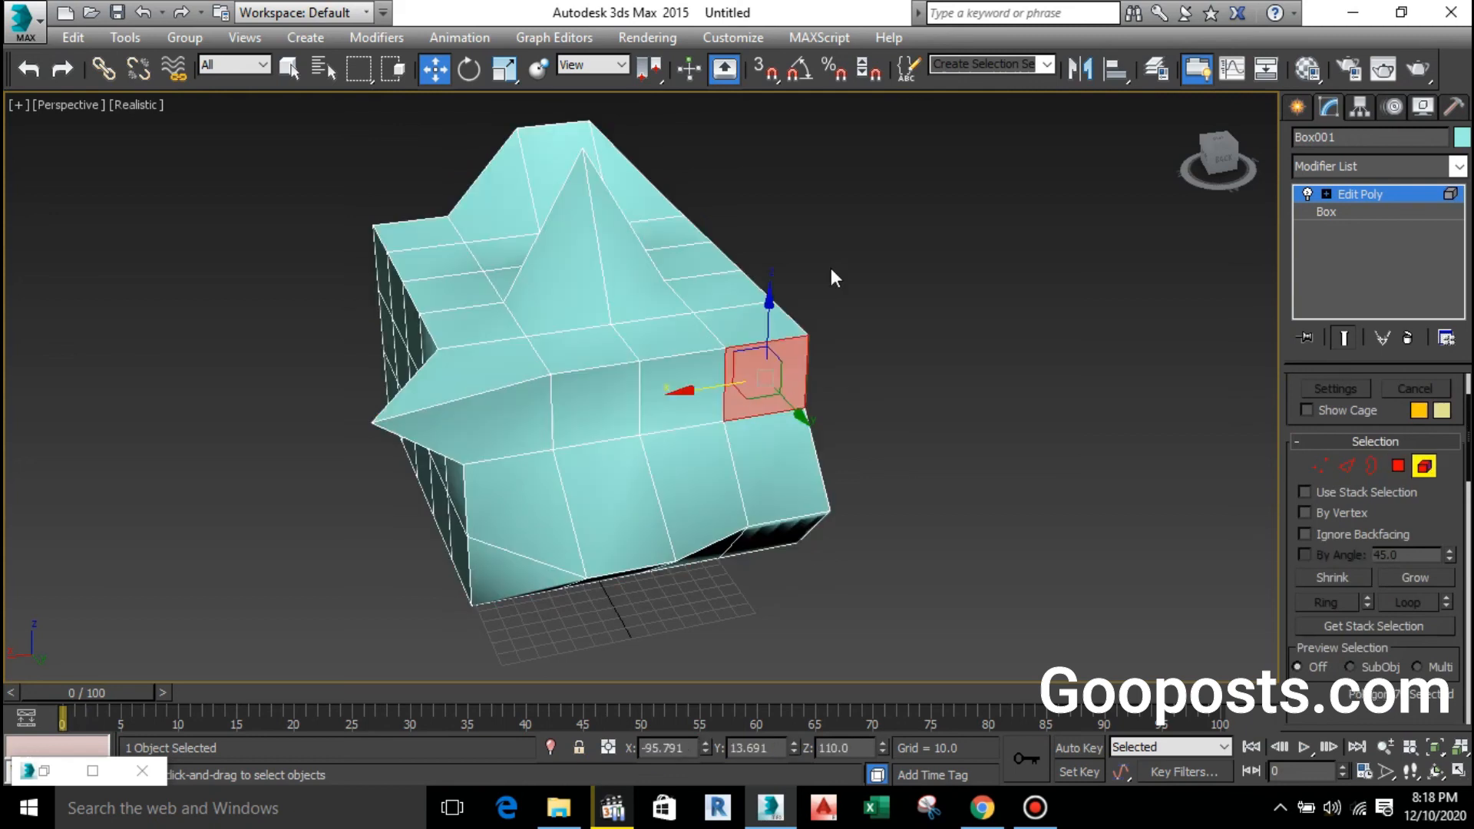
left_click(642, 296)
left_click(1398, 466)
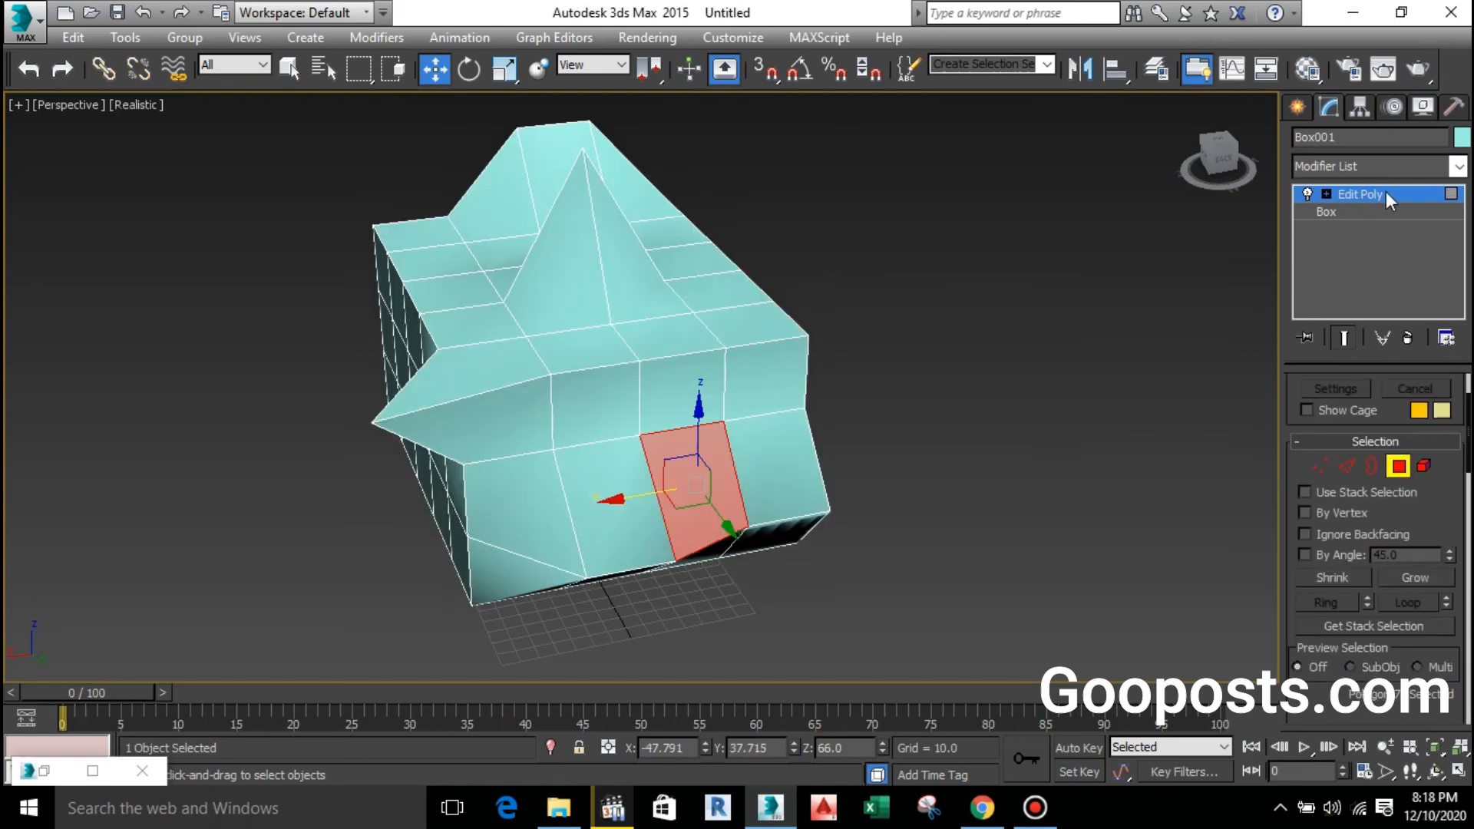
left_click(1386, 191)
- Create a second box about 85 long, 115 wide and 73 high beside the reshaped mesh, and activate the Move tool
left_click(1297, 107)
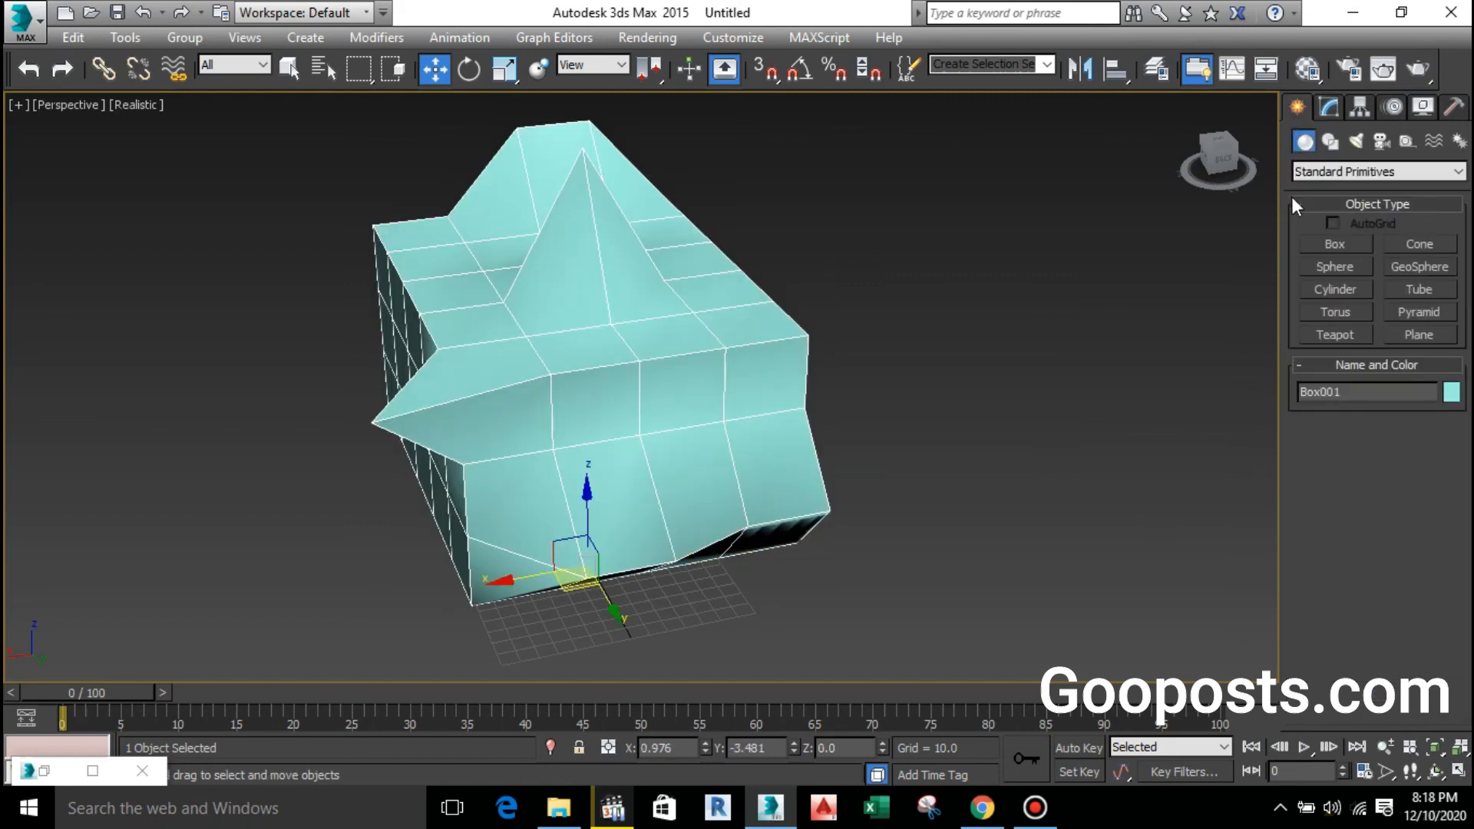
left_click(1336, 244)
left_click_drag(150, 557, 312, 586)
left_click(266, 492)
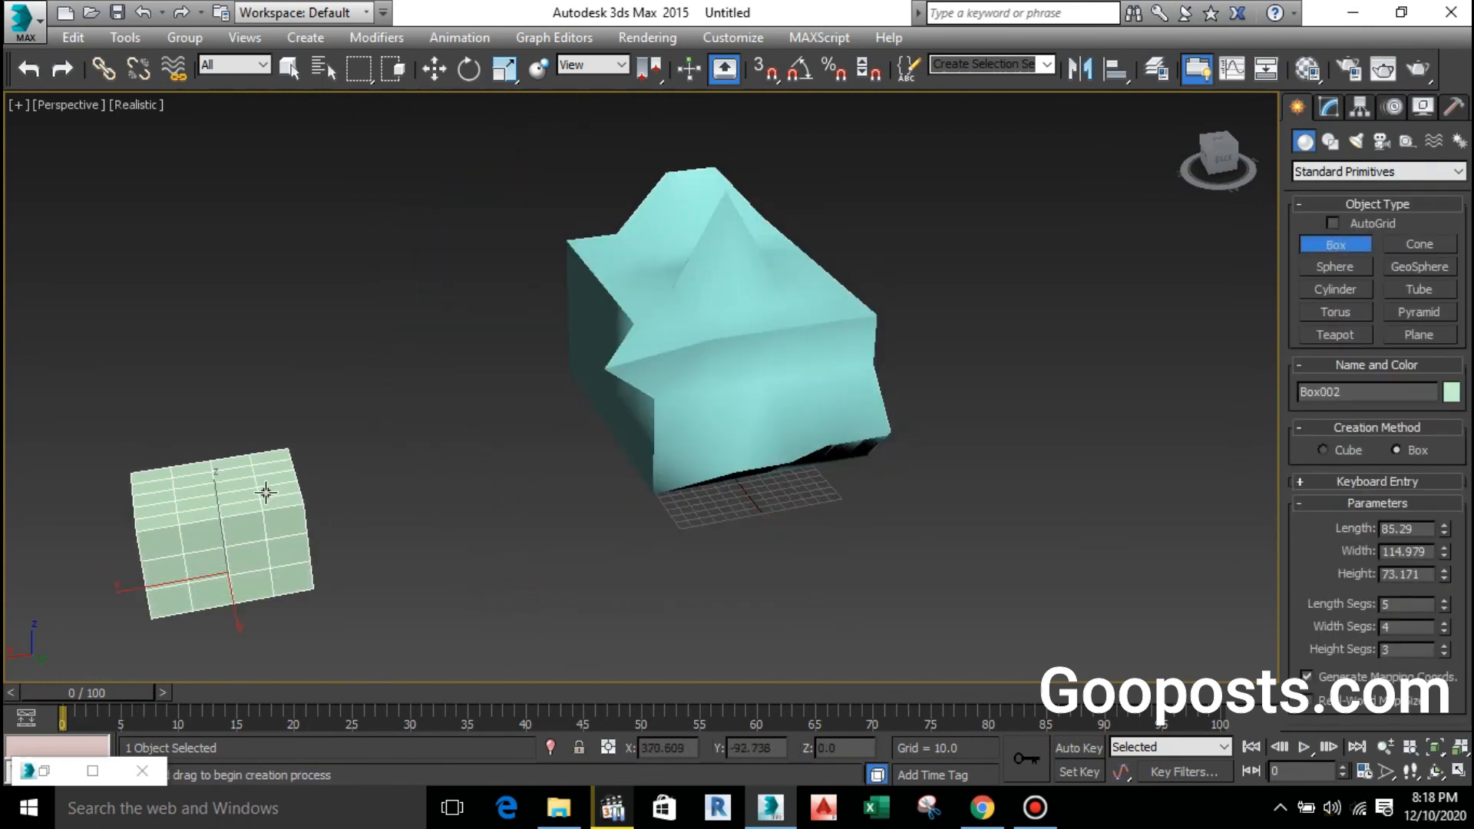
key("w")
- Show the new box's parameters, return to the object creation settings, and try to enter the vertex level on this plain box
left_click(1331, 109)
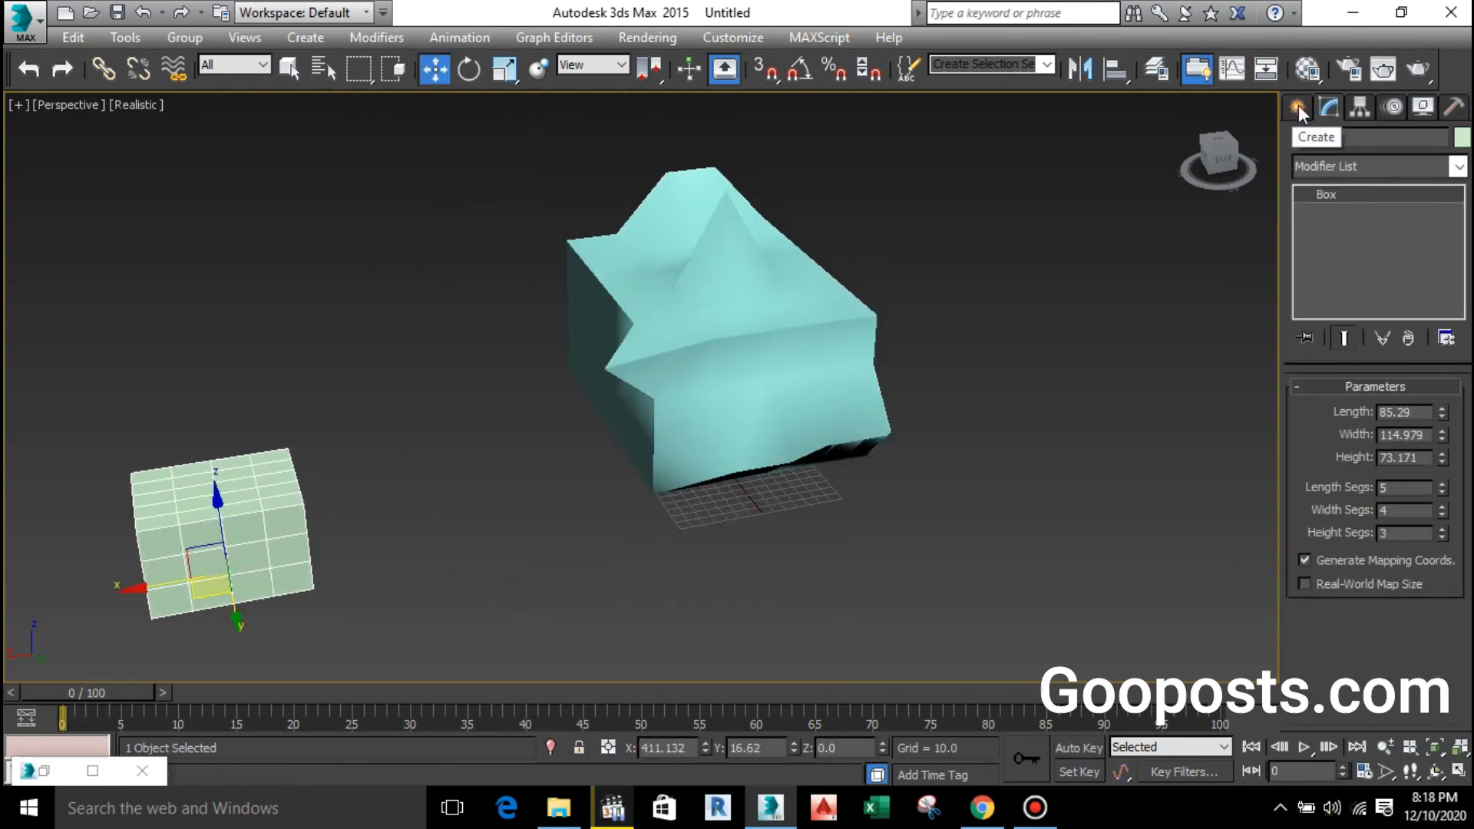
left_click(1298, 108)
middle_click_drag(72, 537, 262, 457)
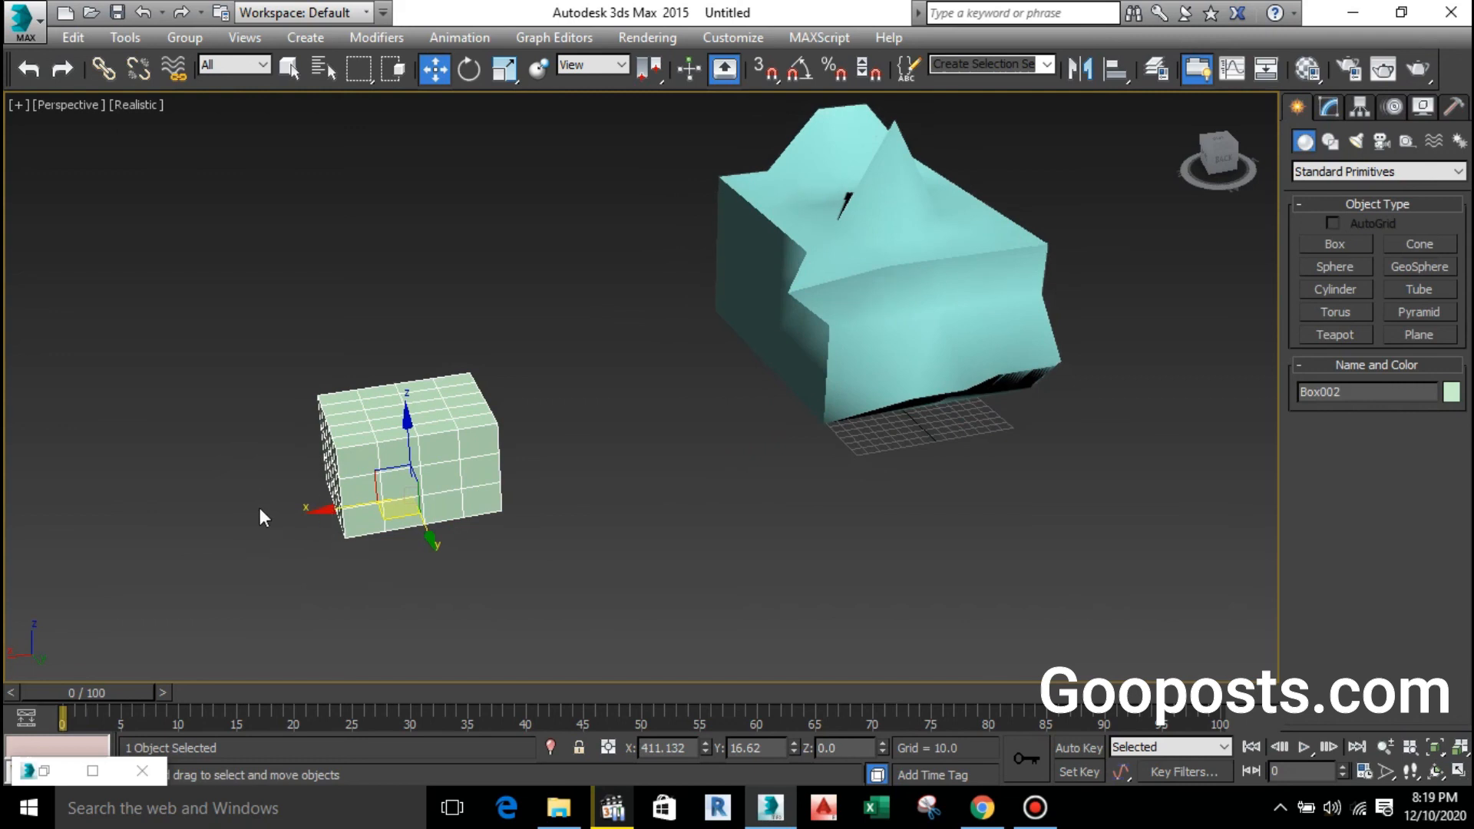
key("1")
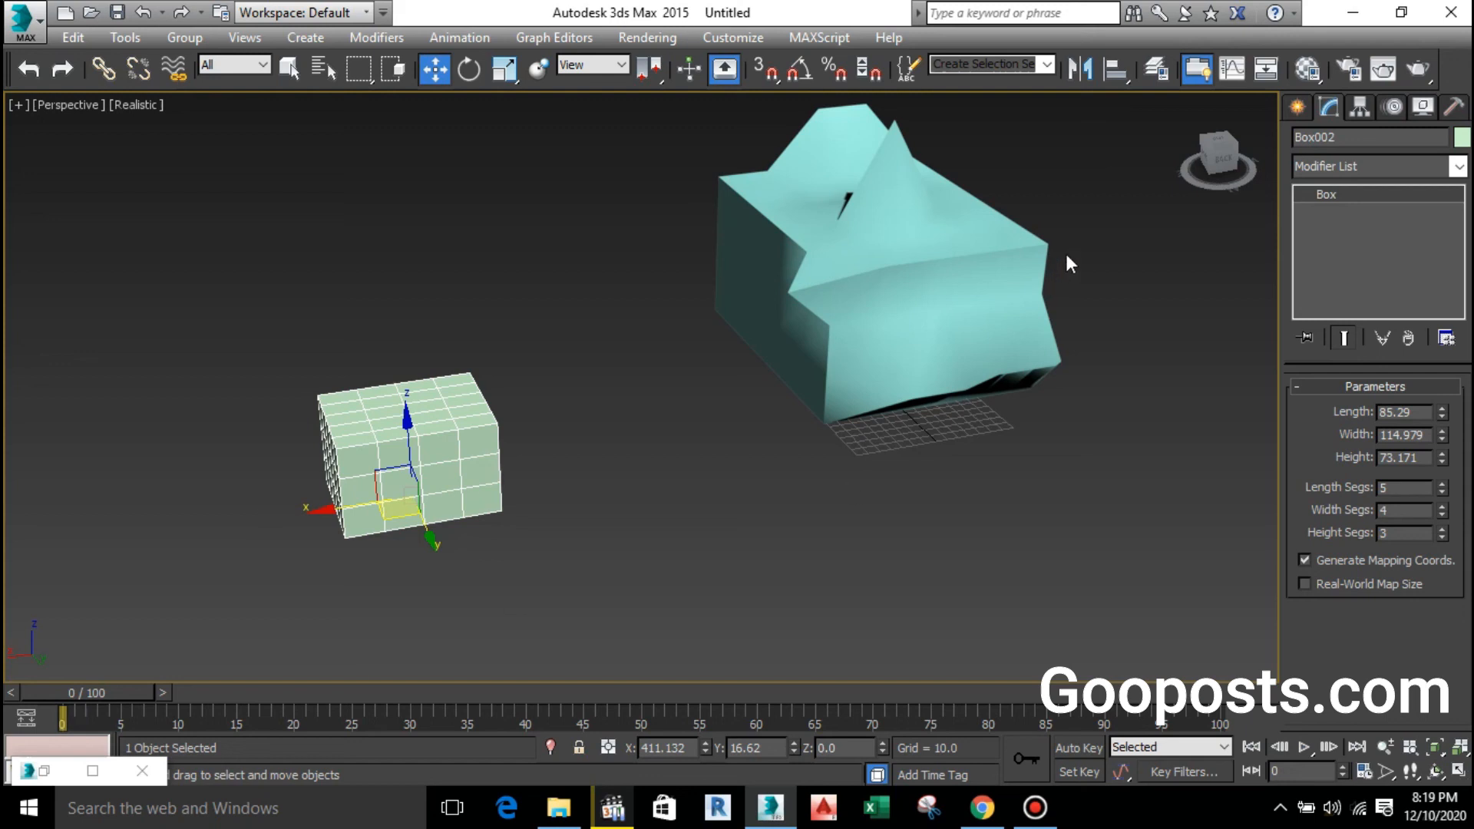
- Return to the object creation settings and select the reshaped Edit Poly box
left_click(1297, 107)
middle_click_drag(1055, 361, 751, 402)
left_click(750, 405)
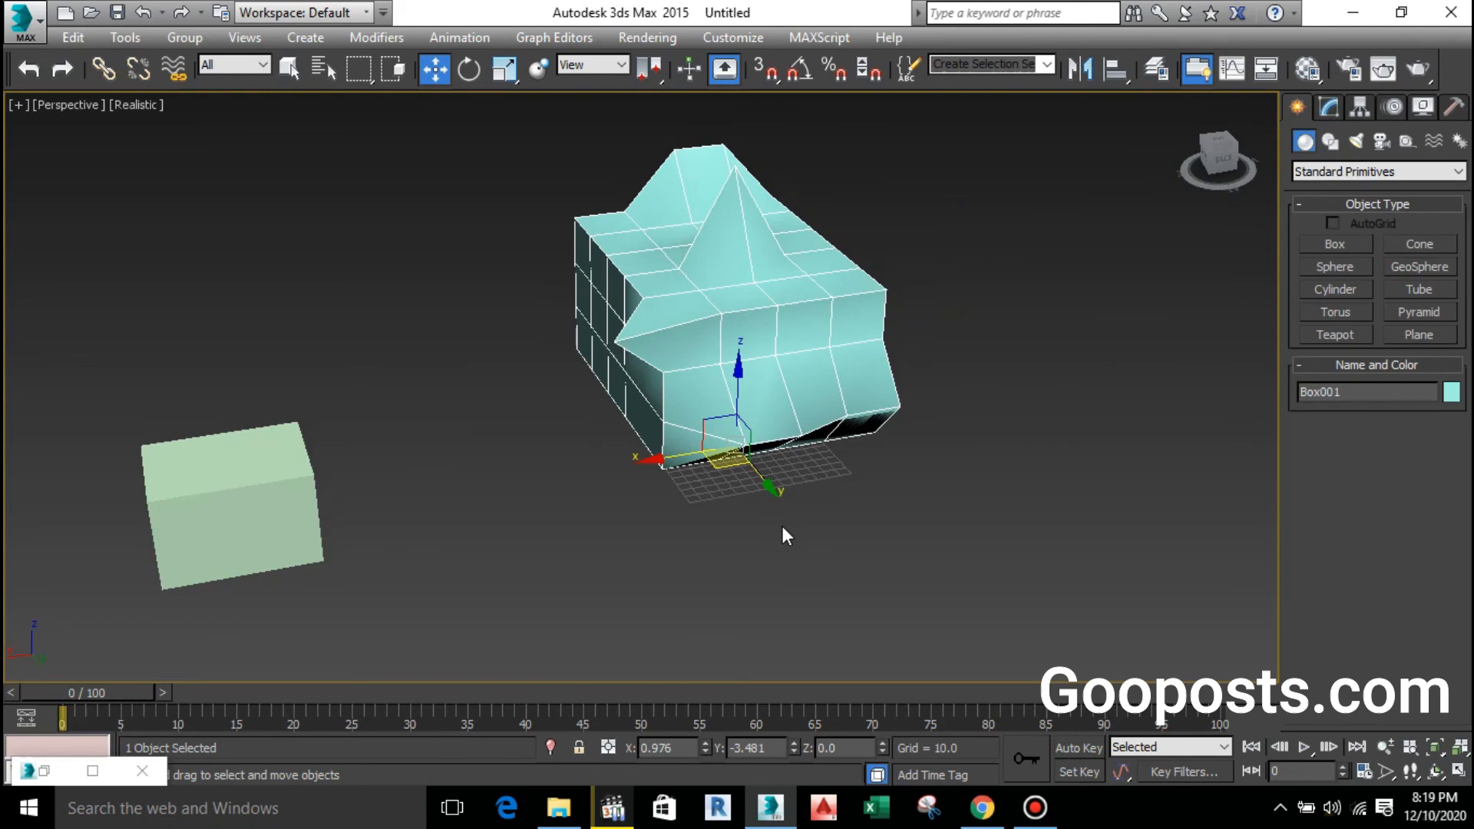